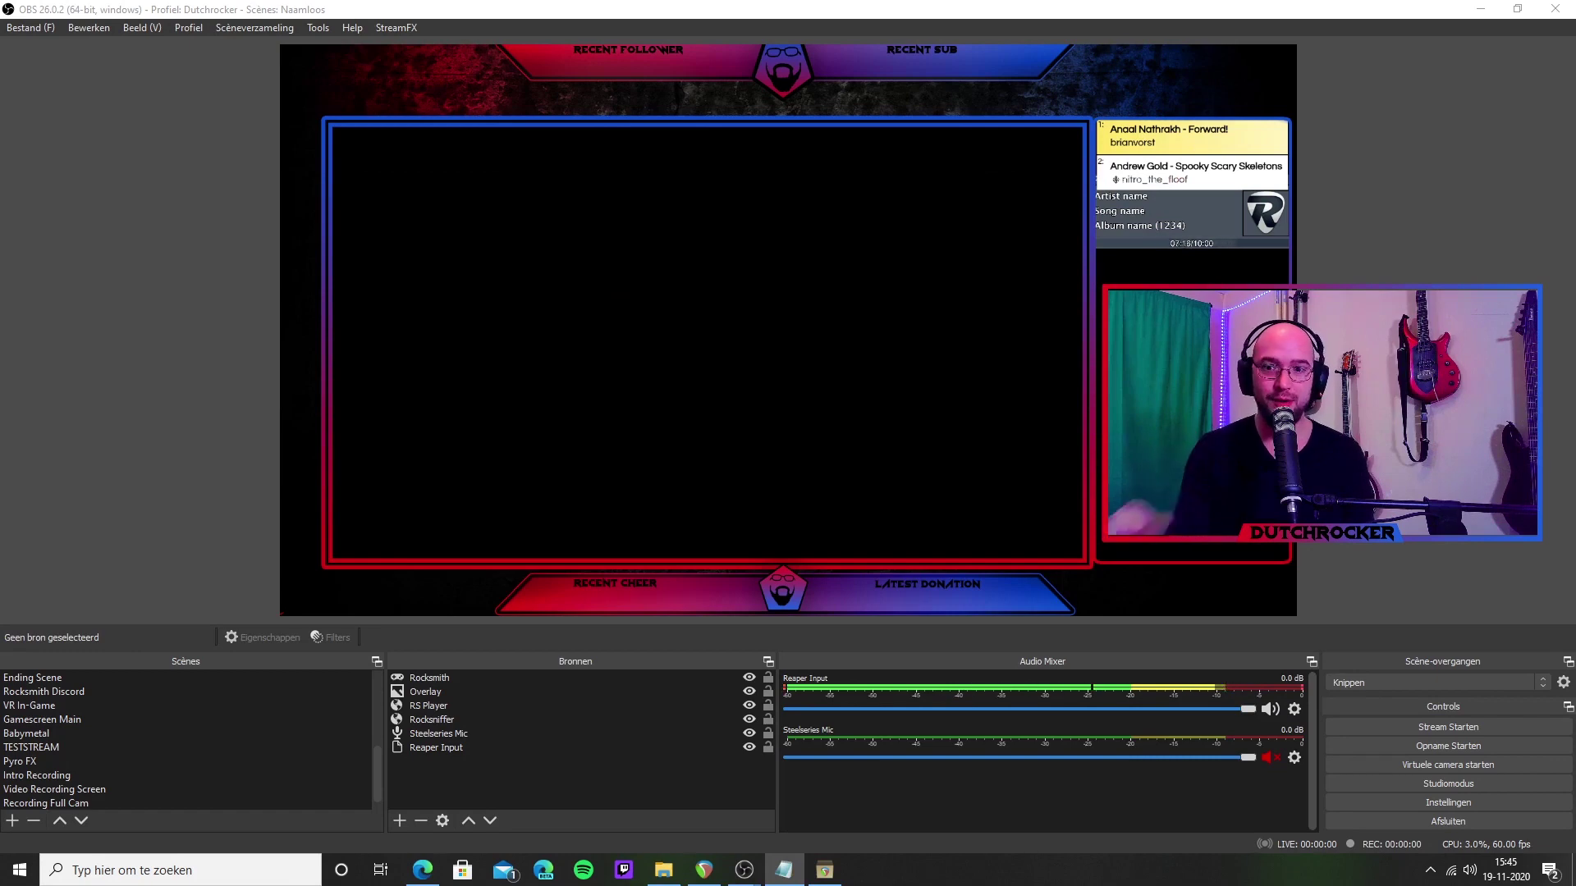
# Minimise OBS Studio to reveal the REAPER download page in the browser.
pyautogui.click(744, 870)
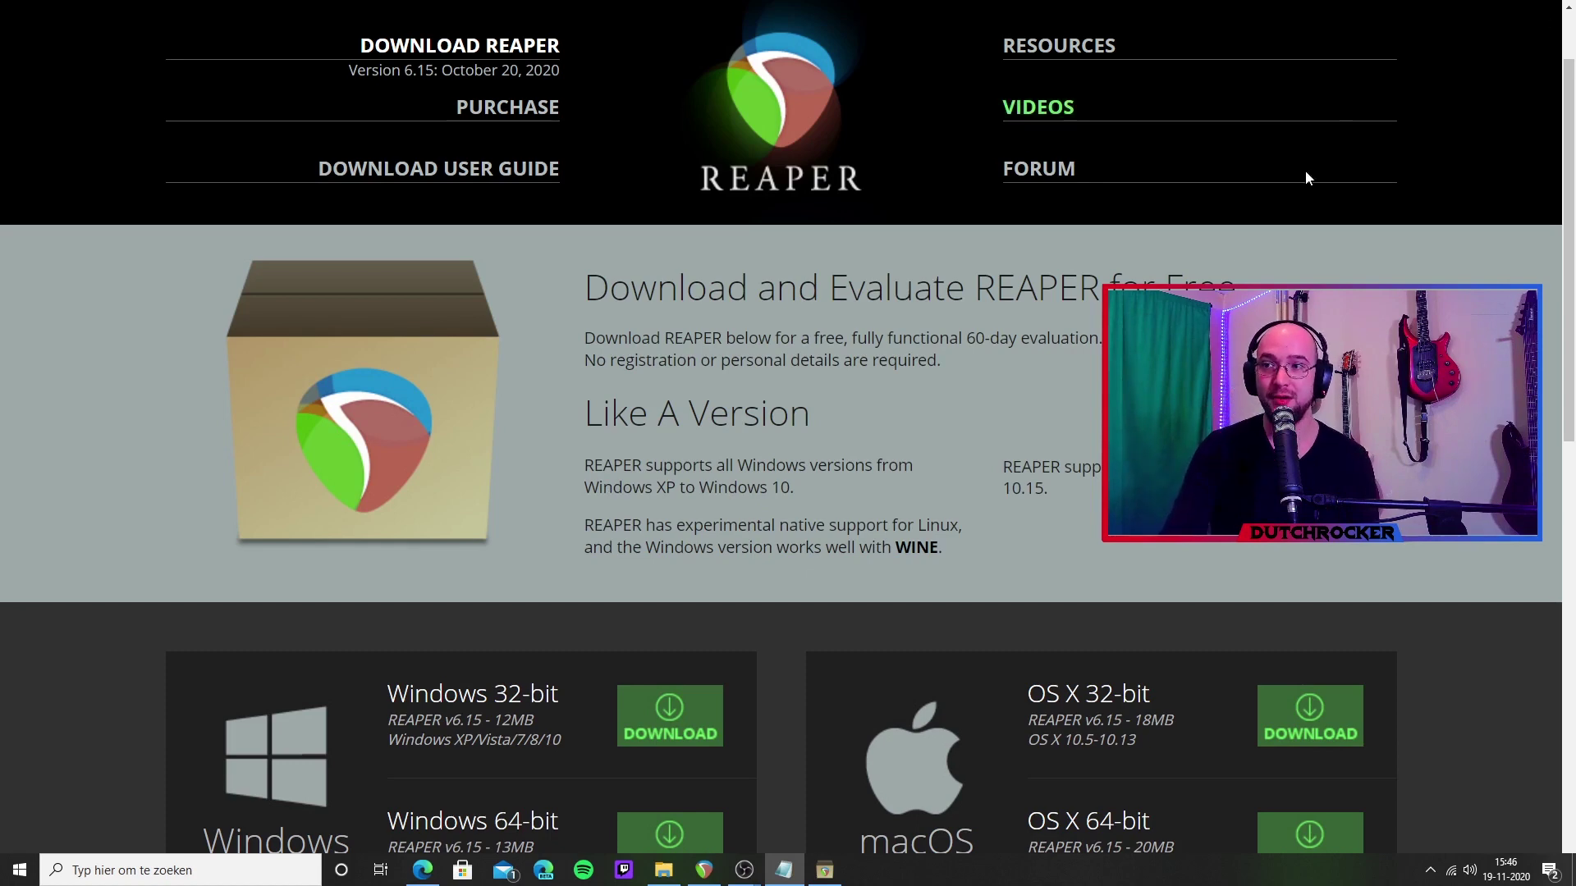
# Go to the REAPER download page and scroll down to the v6.15 Windows 64-bit installer.
pyautogui.click(484, 50)
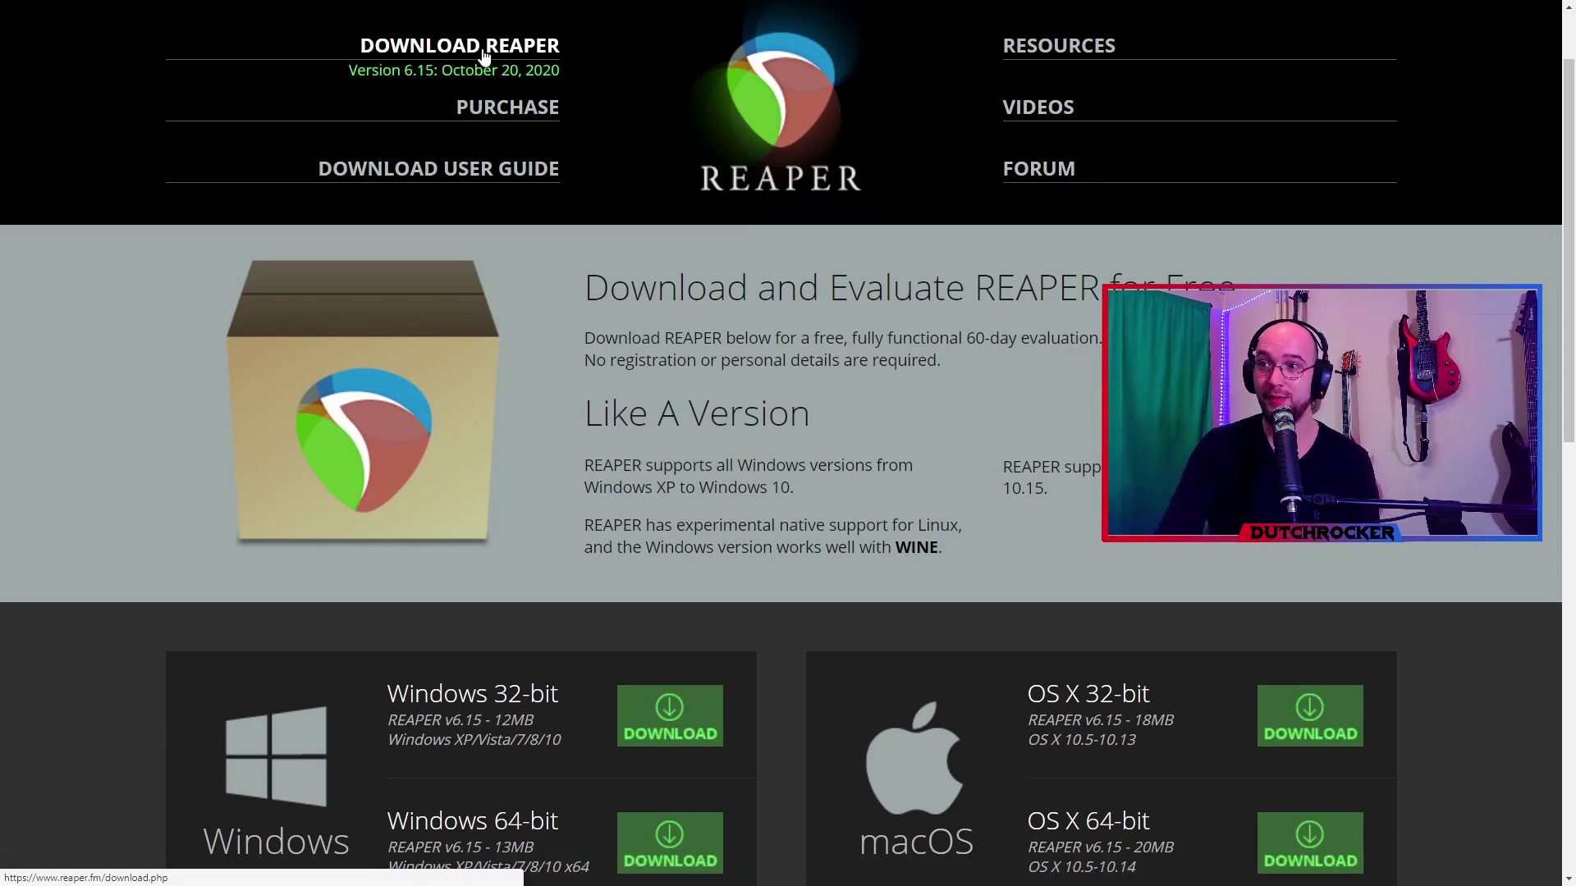
pyautogui.scroll(-5, 565, 355)
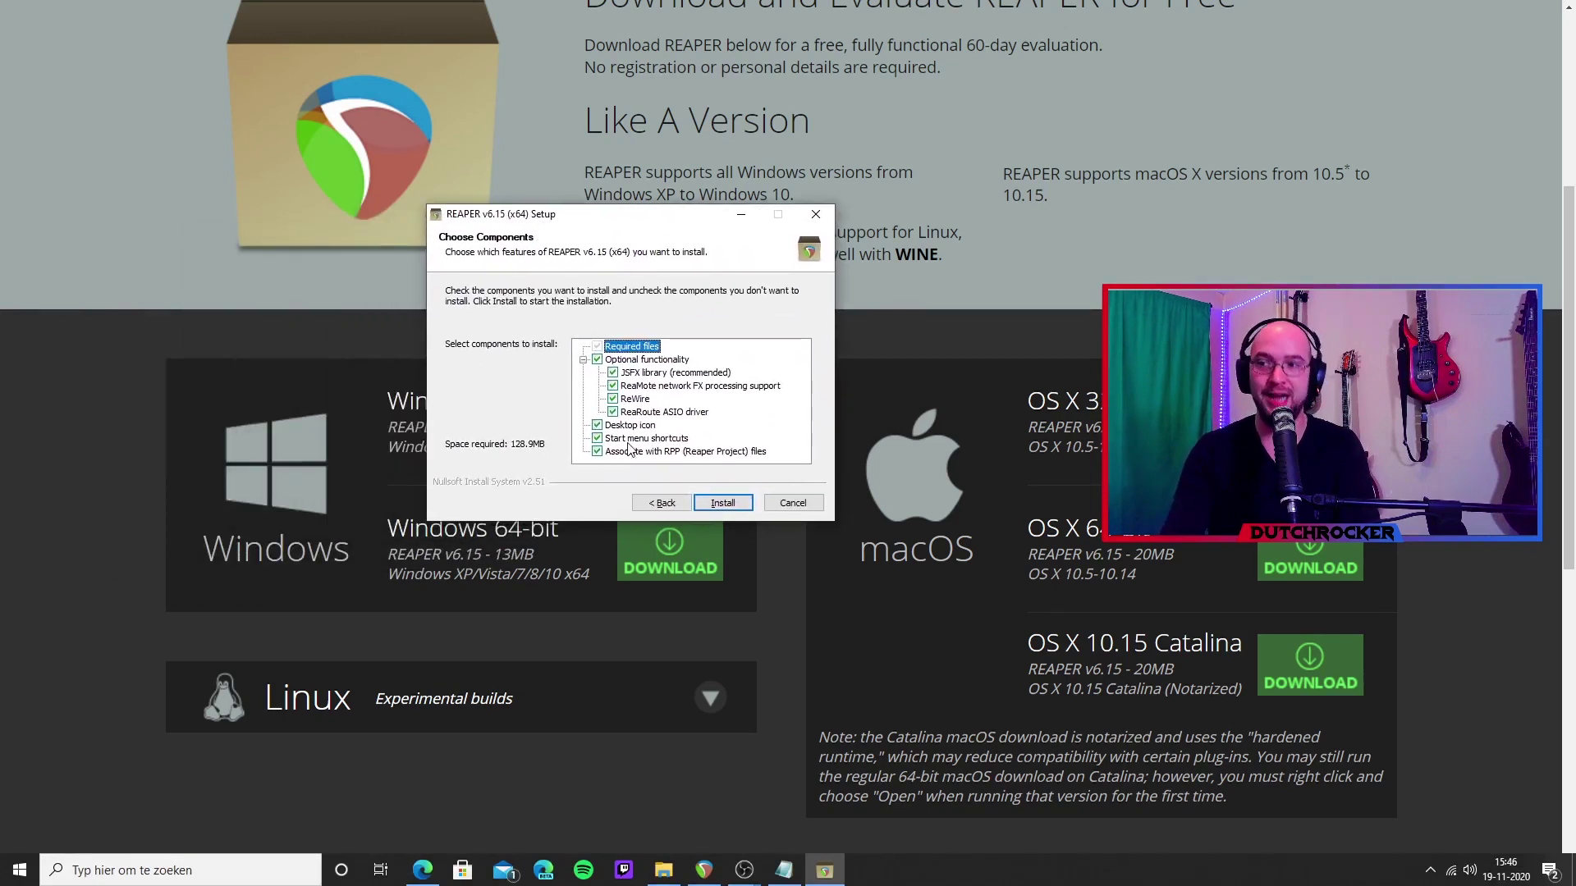
# Expand the installer's Optional functionality group to show the ReaRoute ASIO driver component.
pyautogui.click(584, 360)
pyautogui.click(583, 361)
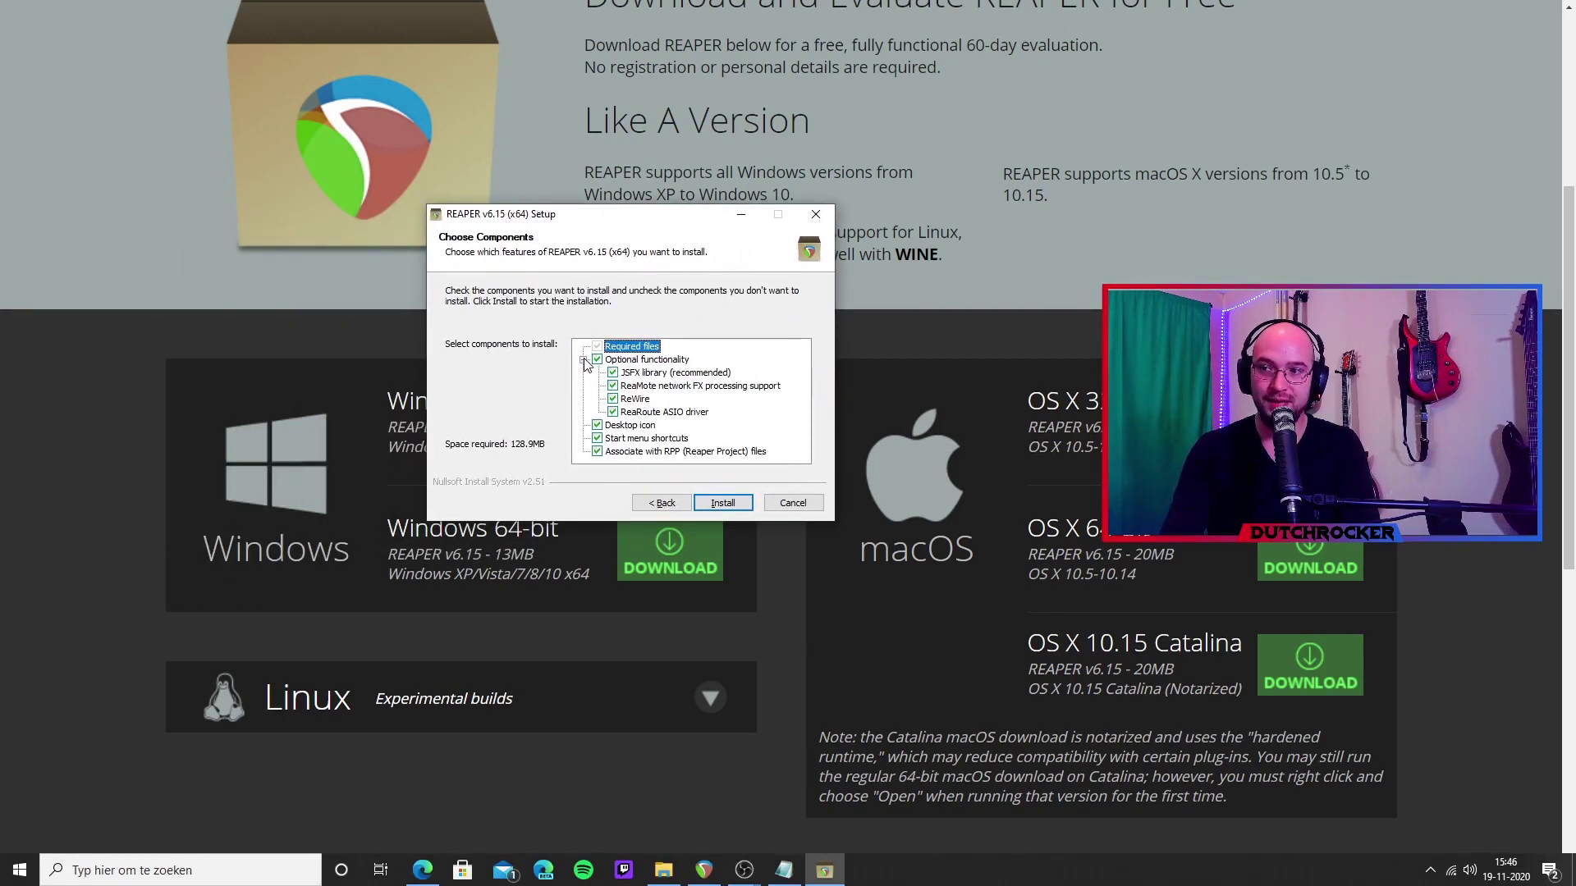
pyautogui.click(584, 360)
pyautogui.click(584, 360)
pyautogui.click(583, 360)
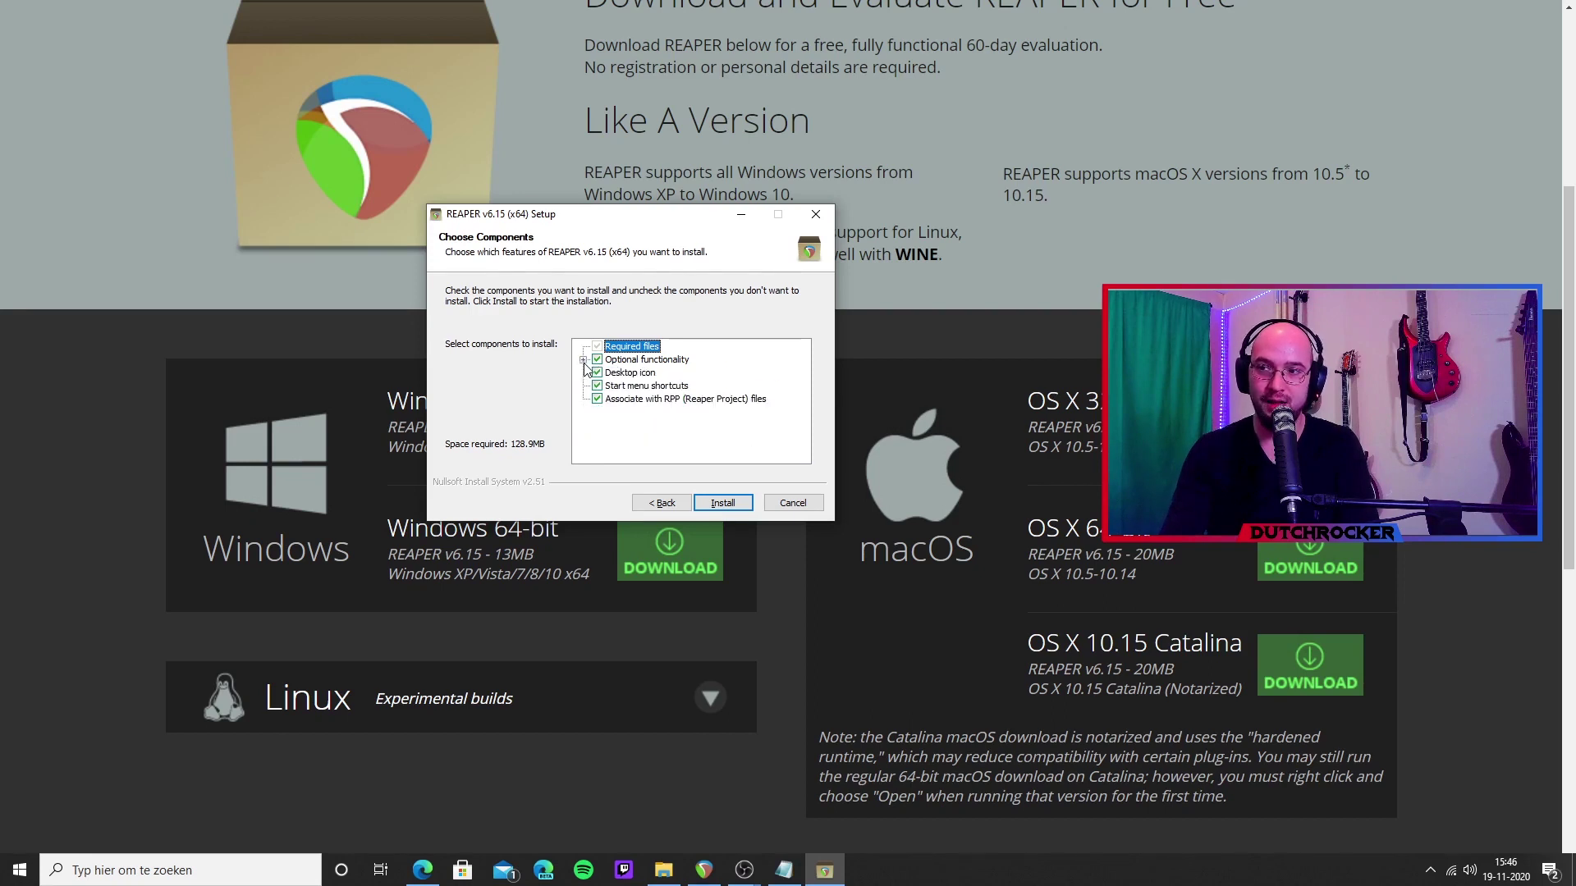
pyautogui.click(583, 360)
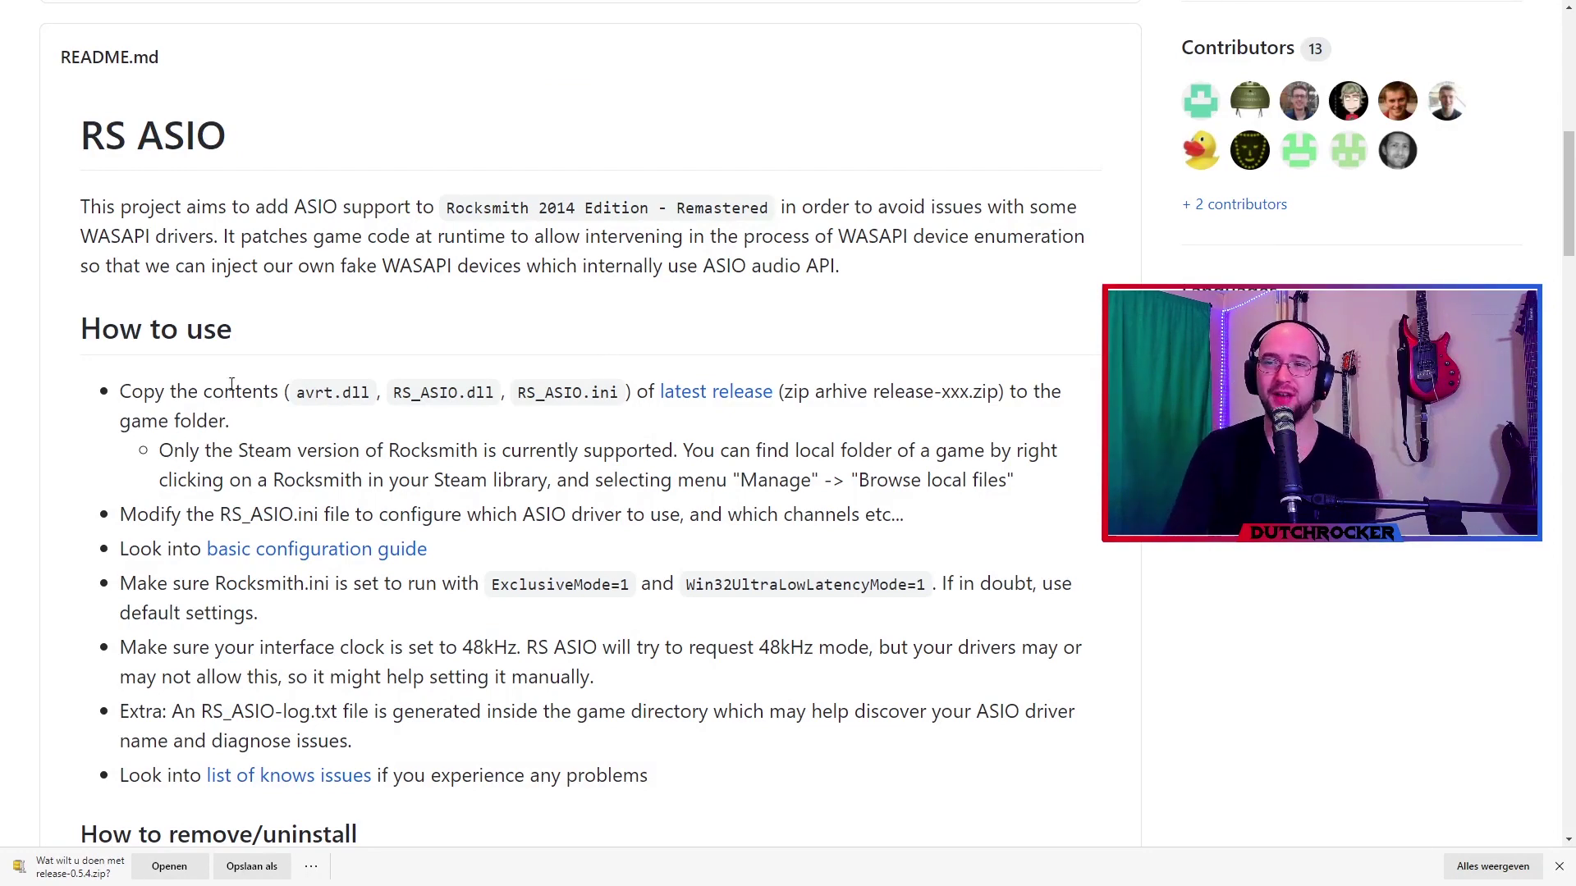
# Scroll the rs_asio README and follow the latest release link.
pyautogui.scroll(10, 233, 386)
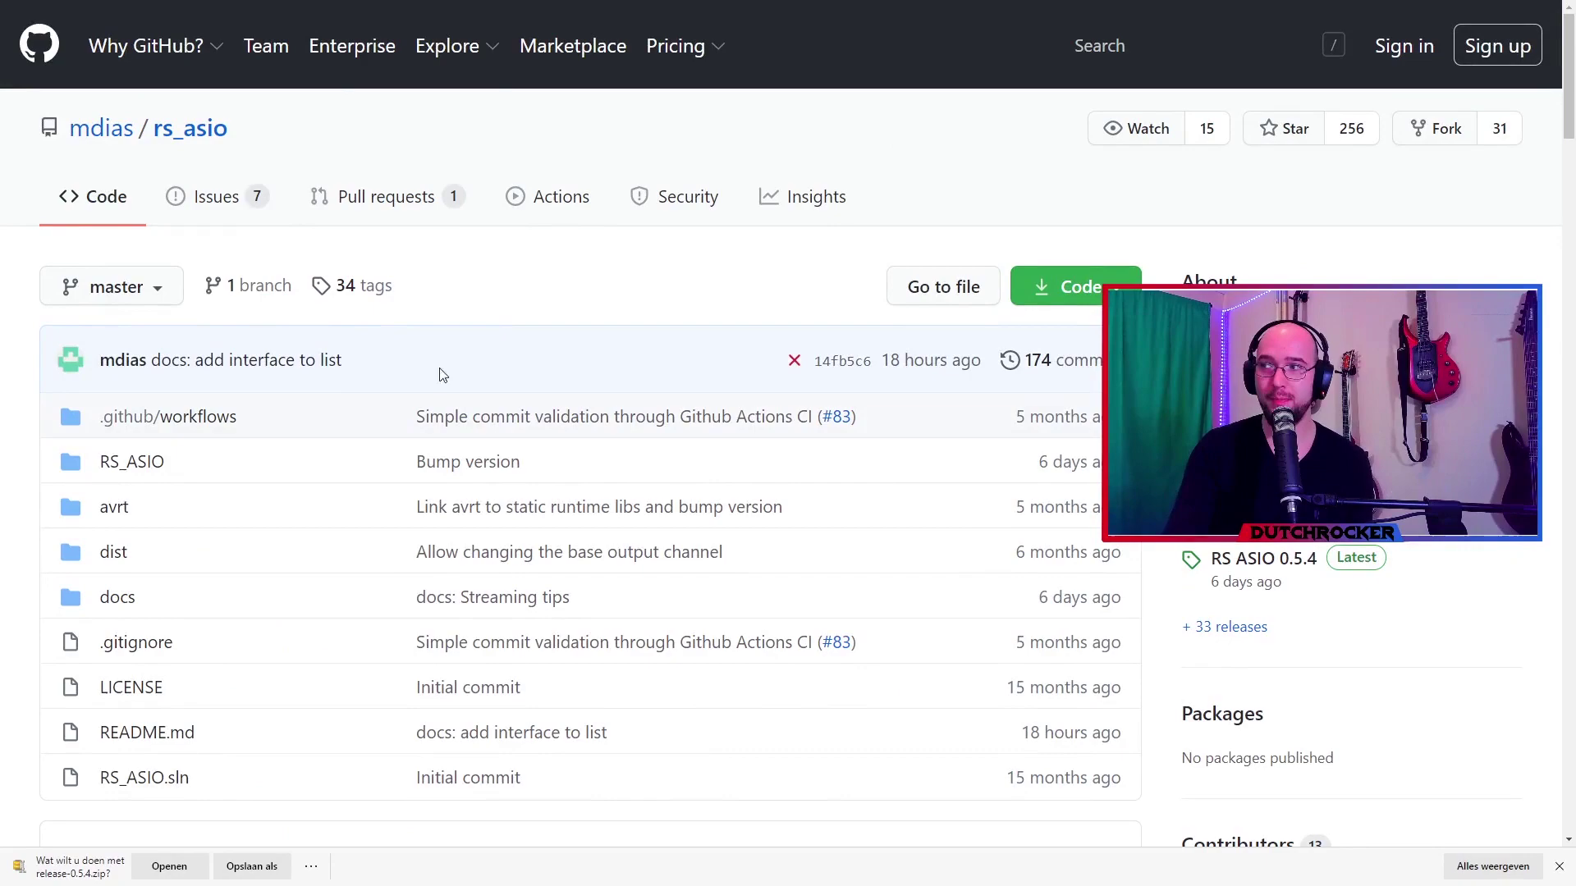
pyautogui.scroll(-12, 218, 304)
pyautogui.scroll(3, 213, 411)
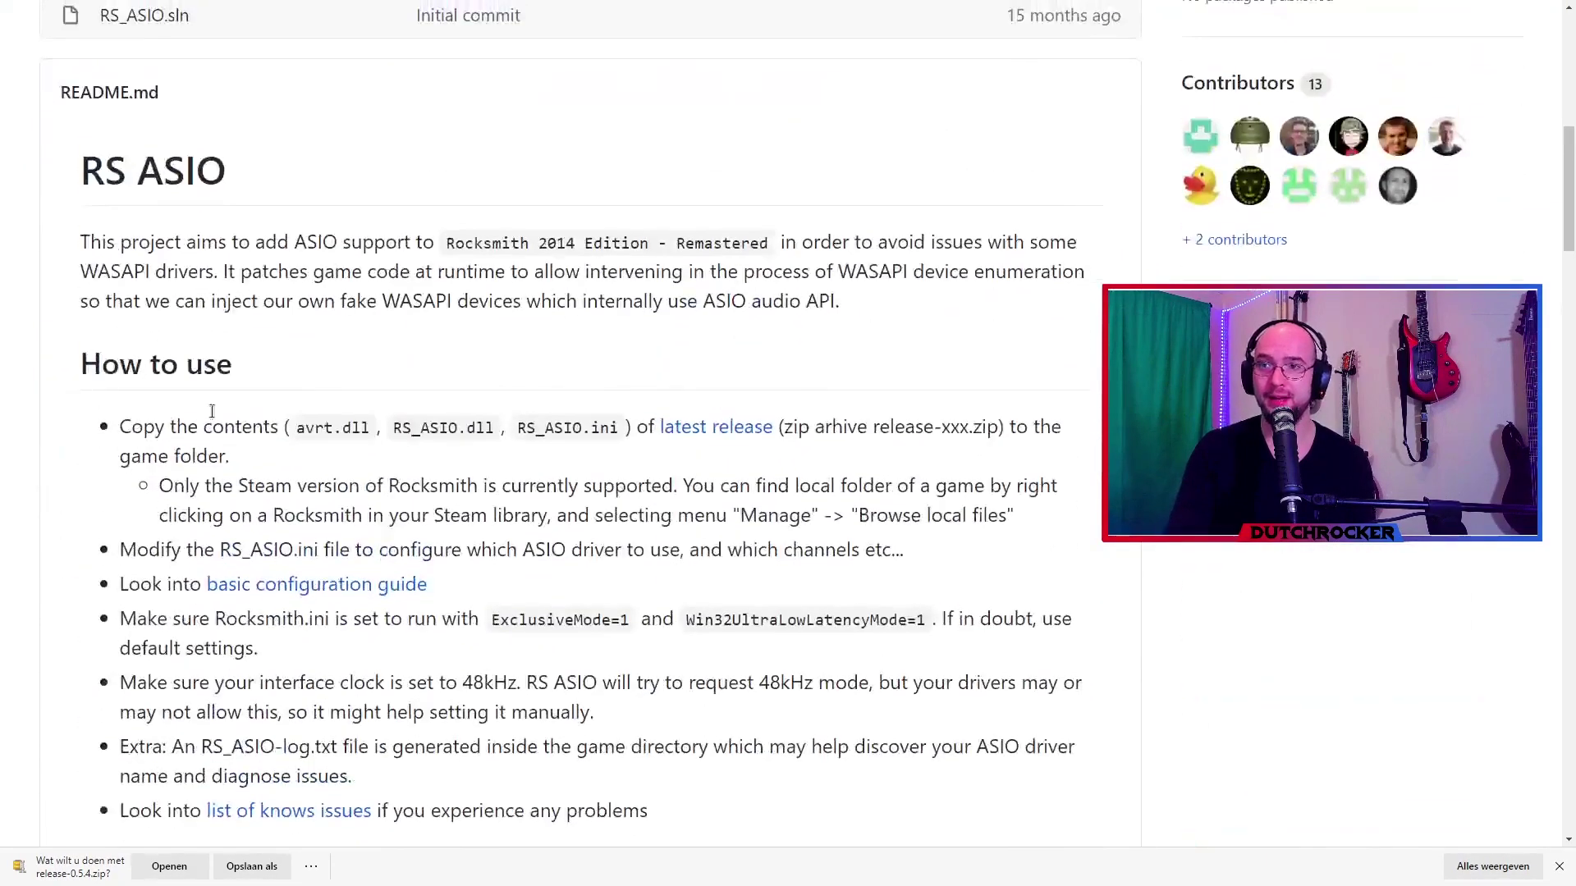
pyautogui.click(698, 443)
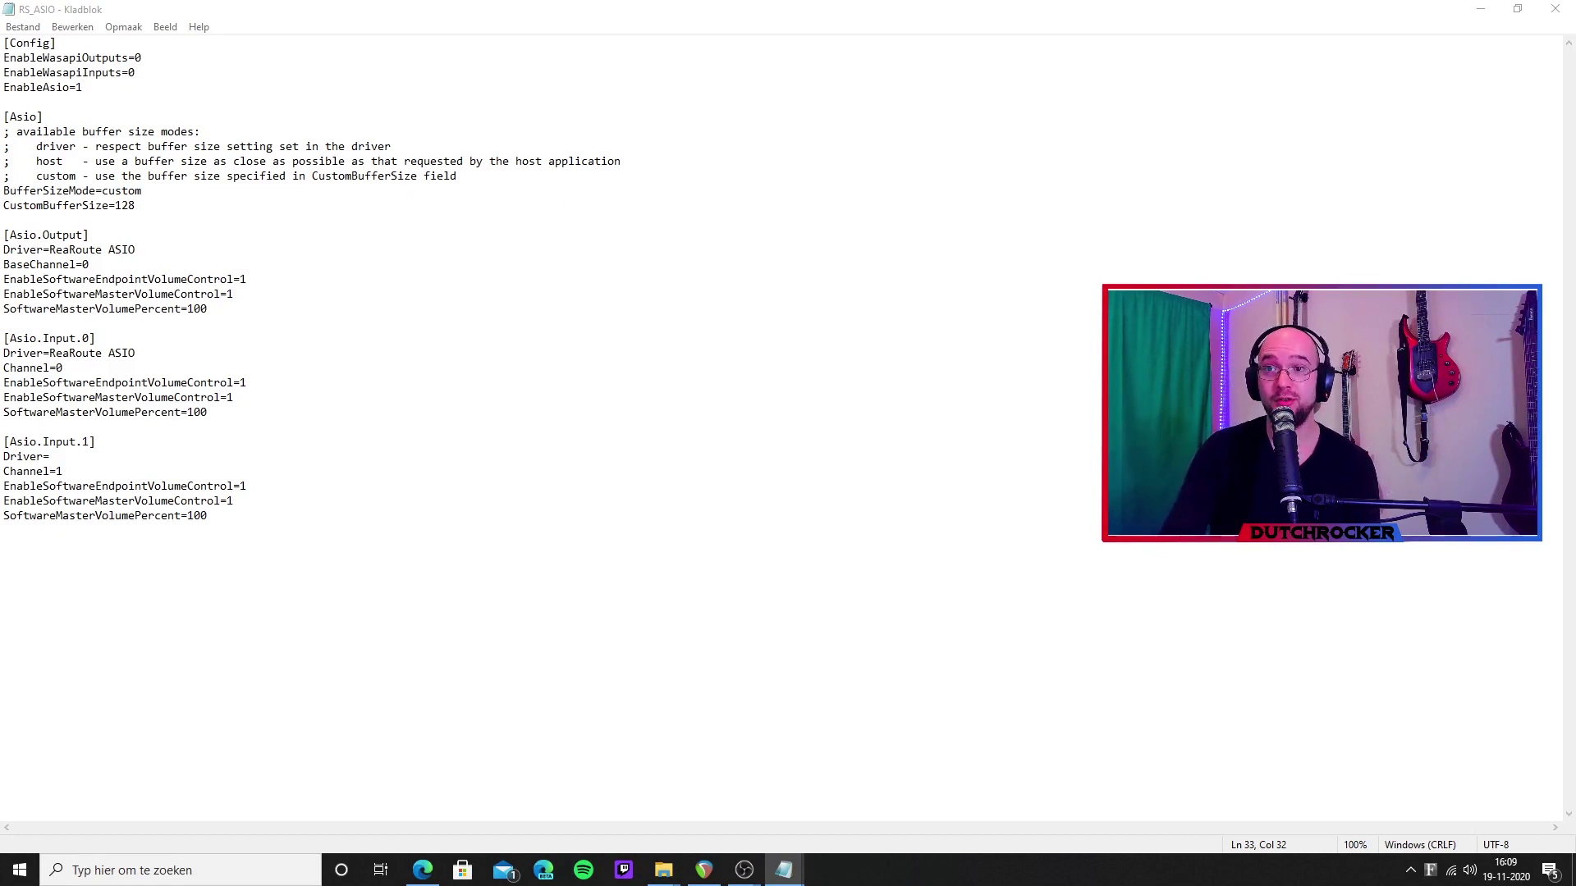
pyautogui.click(73, 82)
pyautogui.doubleClick(79, 87)
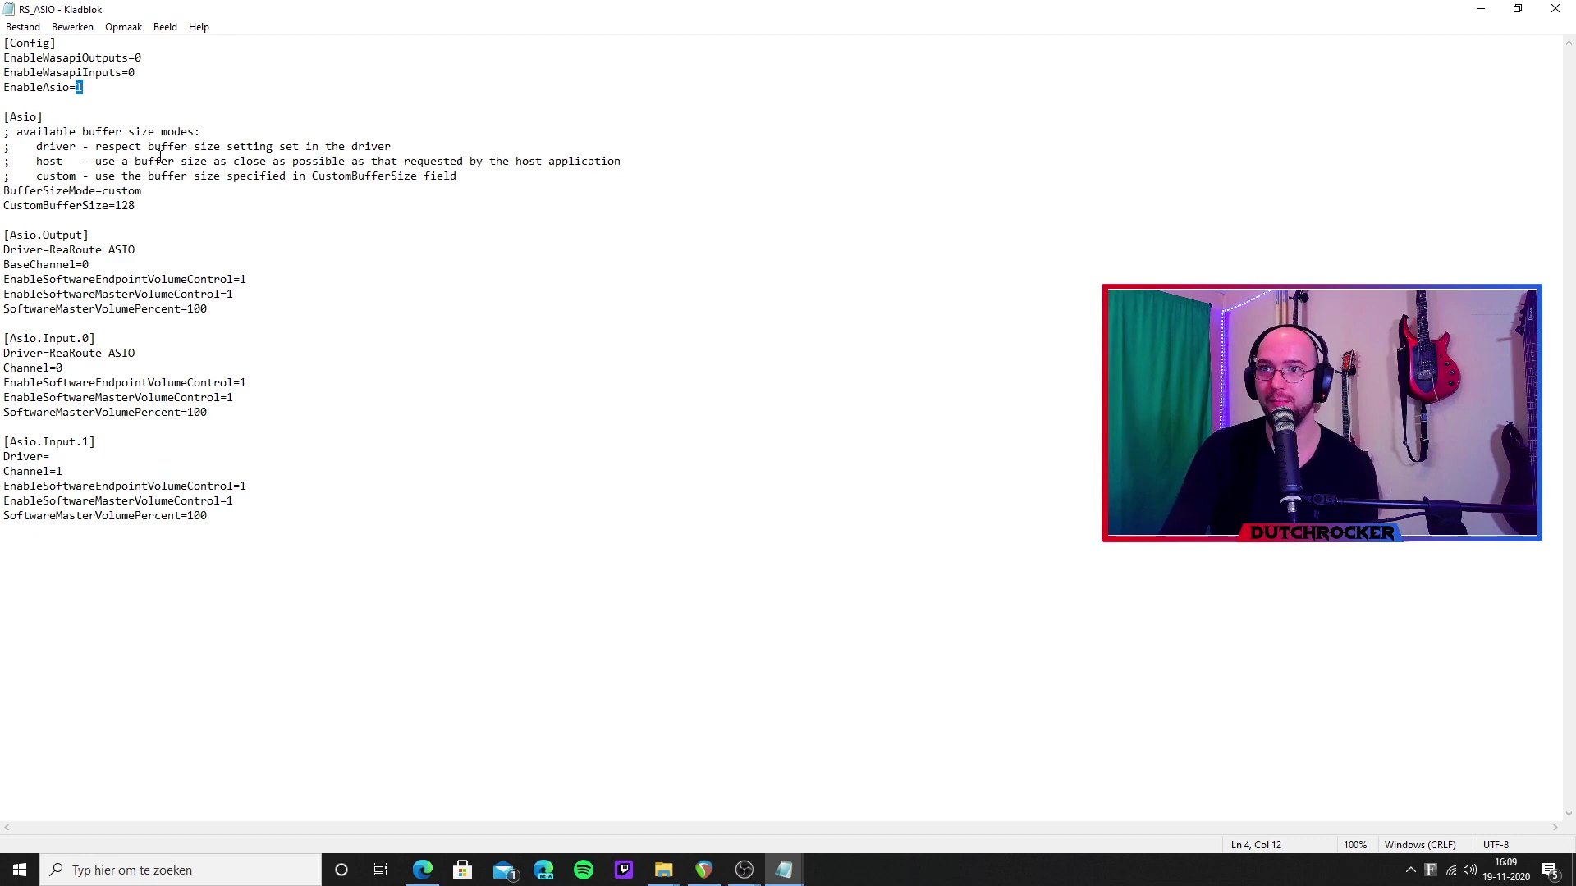
pyautogui.moveTo(102, 190); pyautogui.dragTo(141, 190)
pyautogui.click(154, 193)
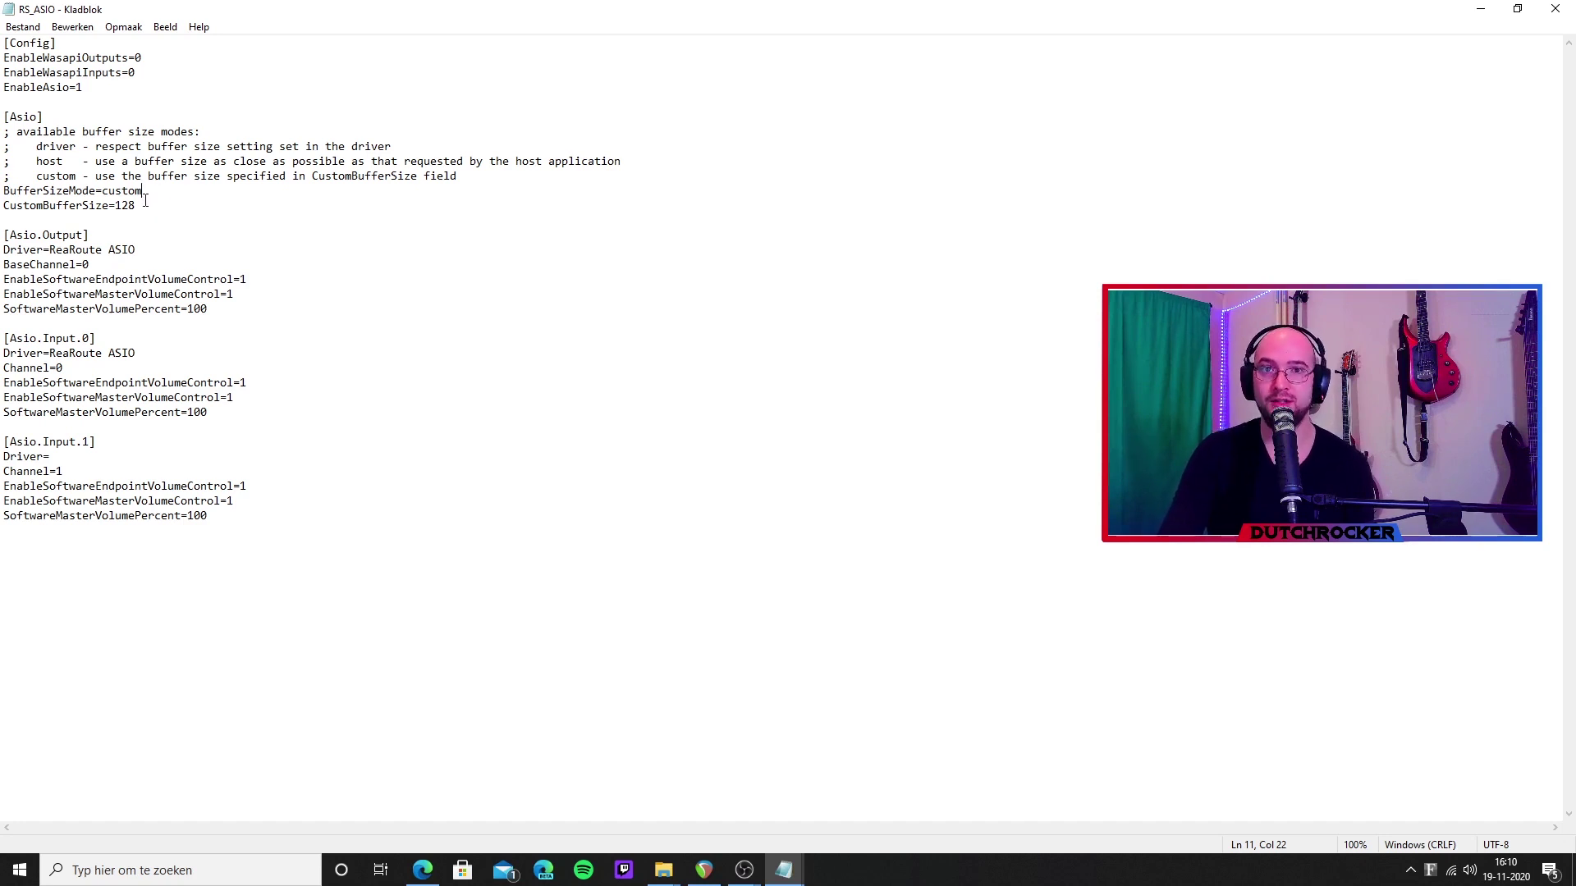
pyautogui.moveTo(136, 206); pyautogui.dragTo(117, 208)
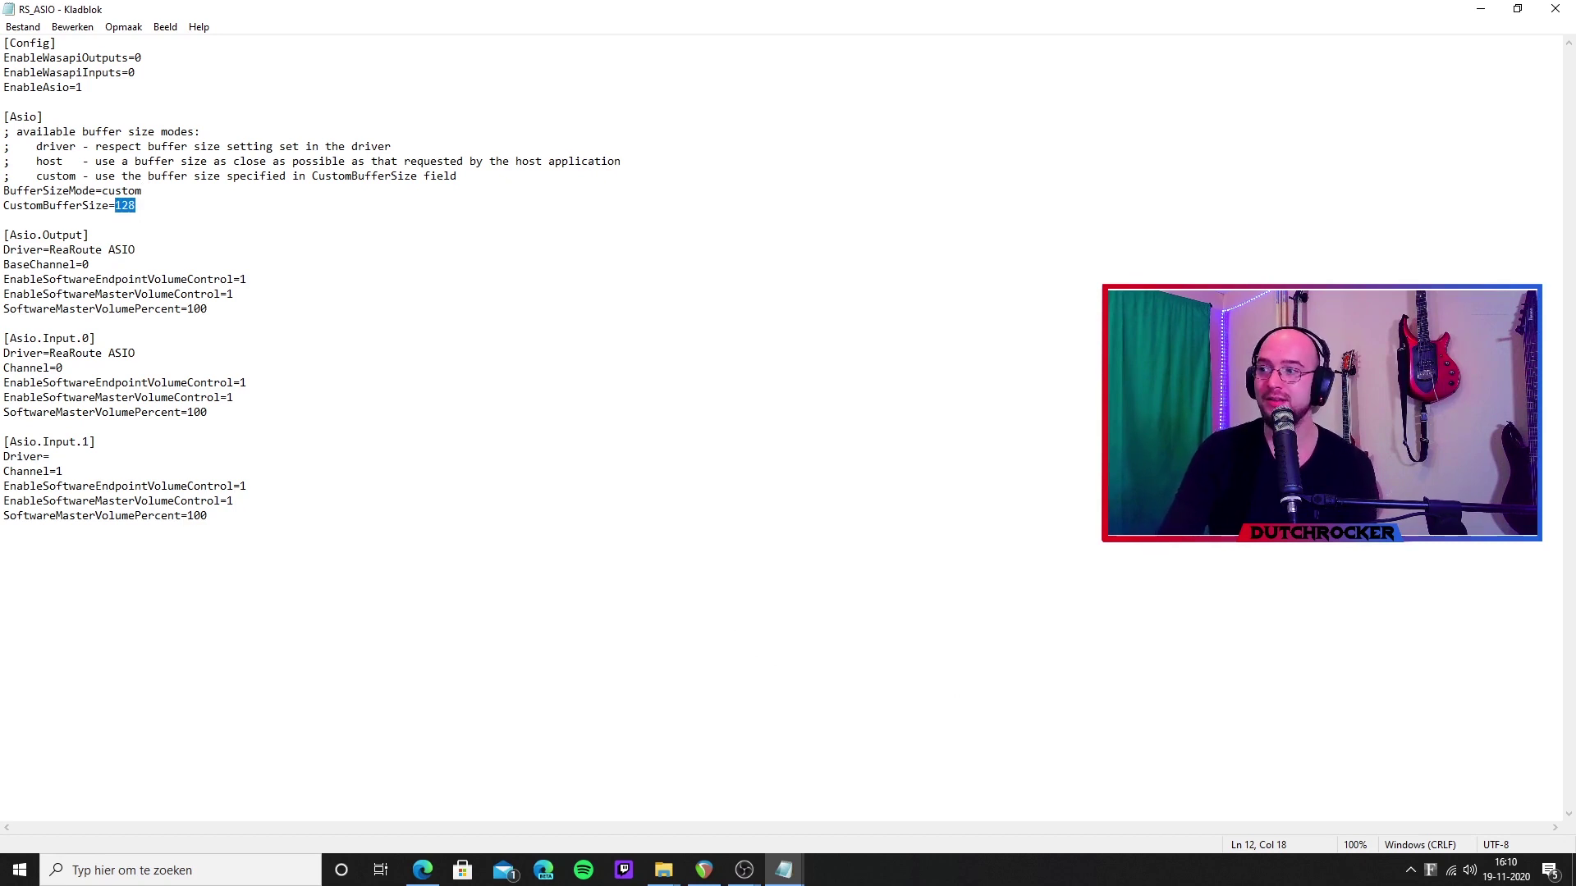
pyautogui.click(1430, 871)
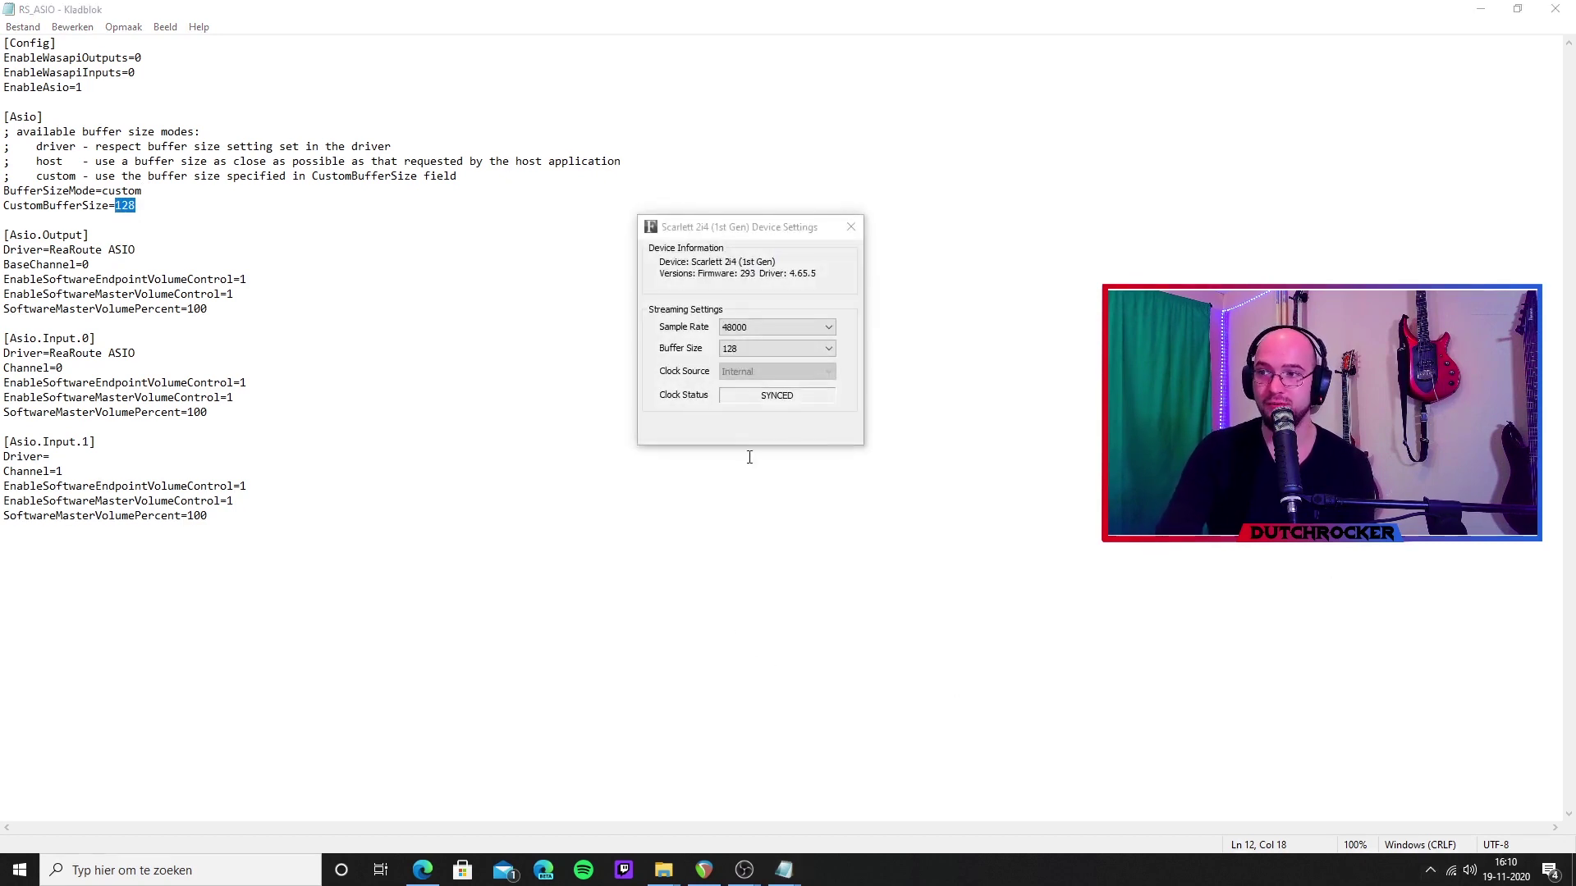
pyautogui.click(678, 331)
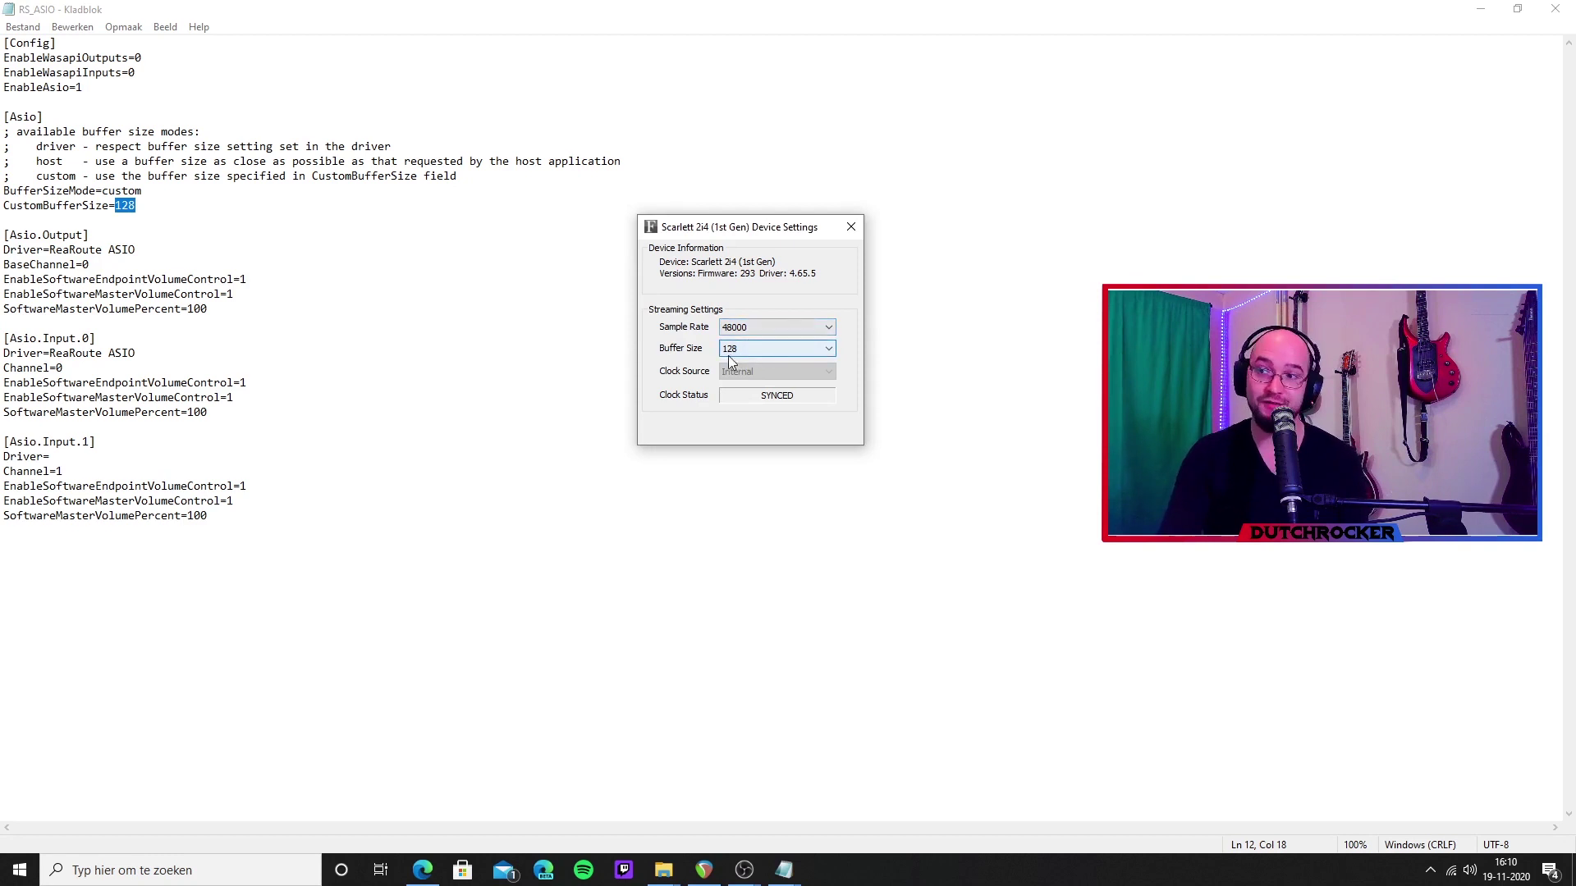
pyautogui.click(751, 348)
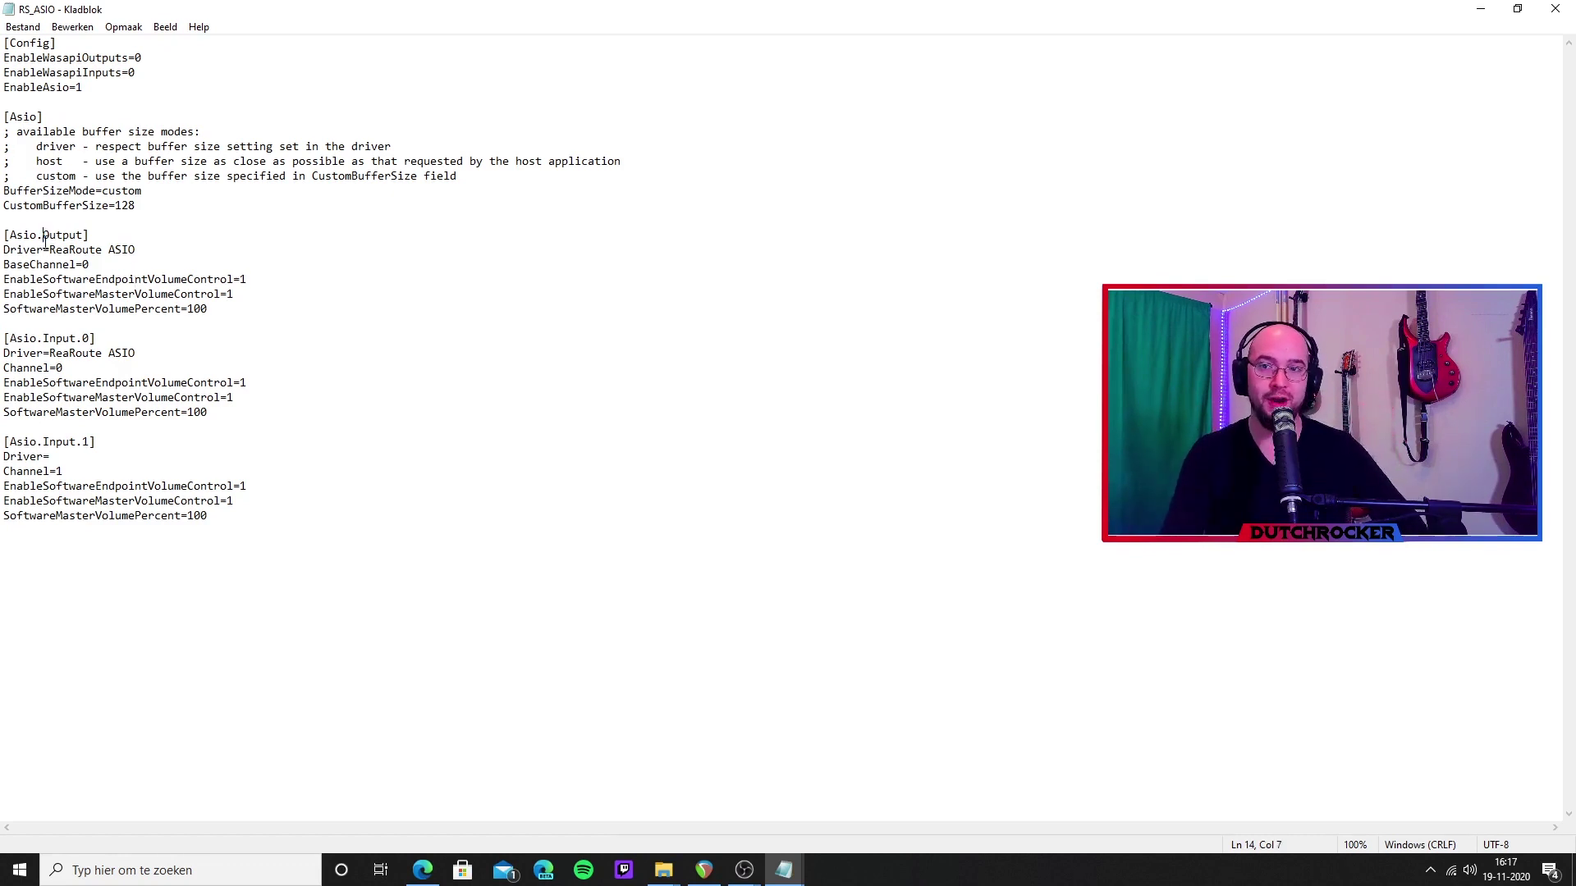
# Highlight the [Asio.Output], [Asio.Input.0] and [Asio.Input.1] section headers in RS_ASIO.ini.
pyautogui.moveTo(44, 237); pyautogui.dragTo(148, 246)
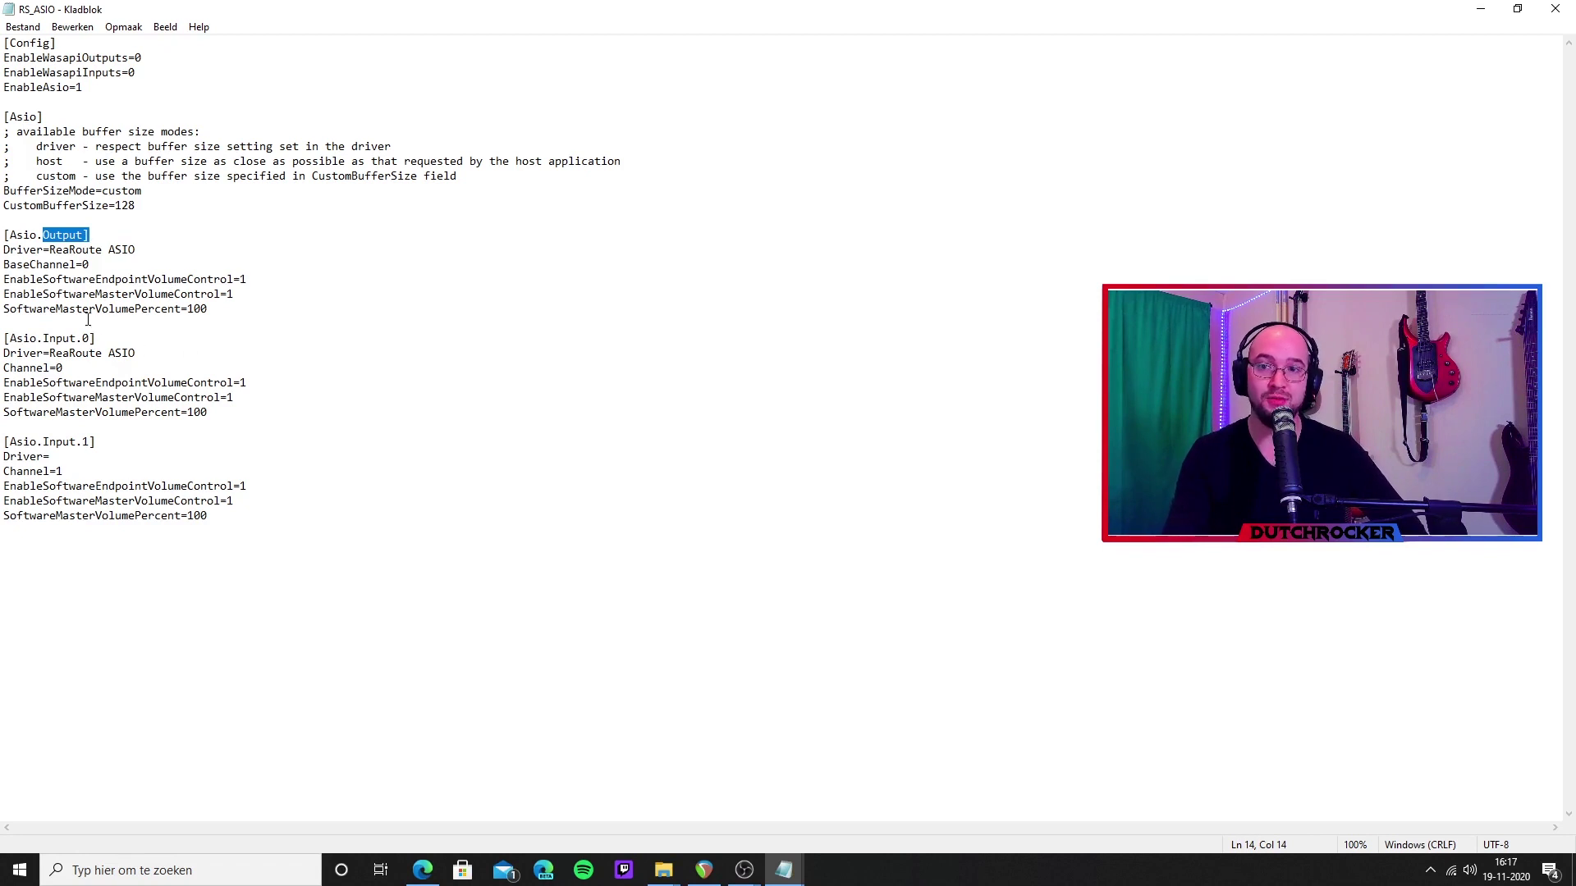
pyautogui.moveTo(24, 337); pyautogui.dragTo(69, 338)
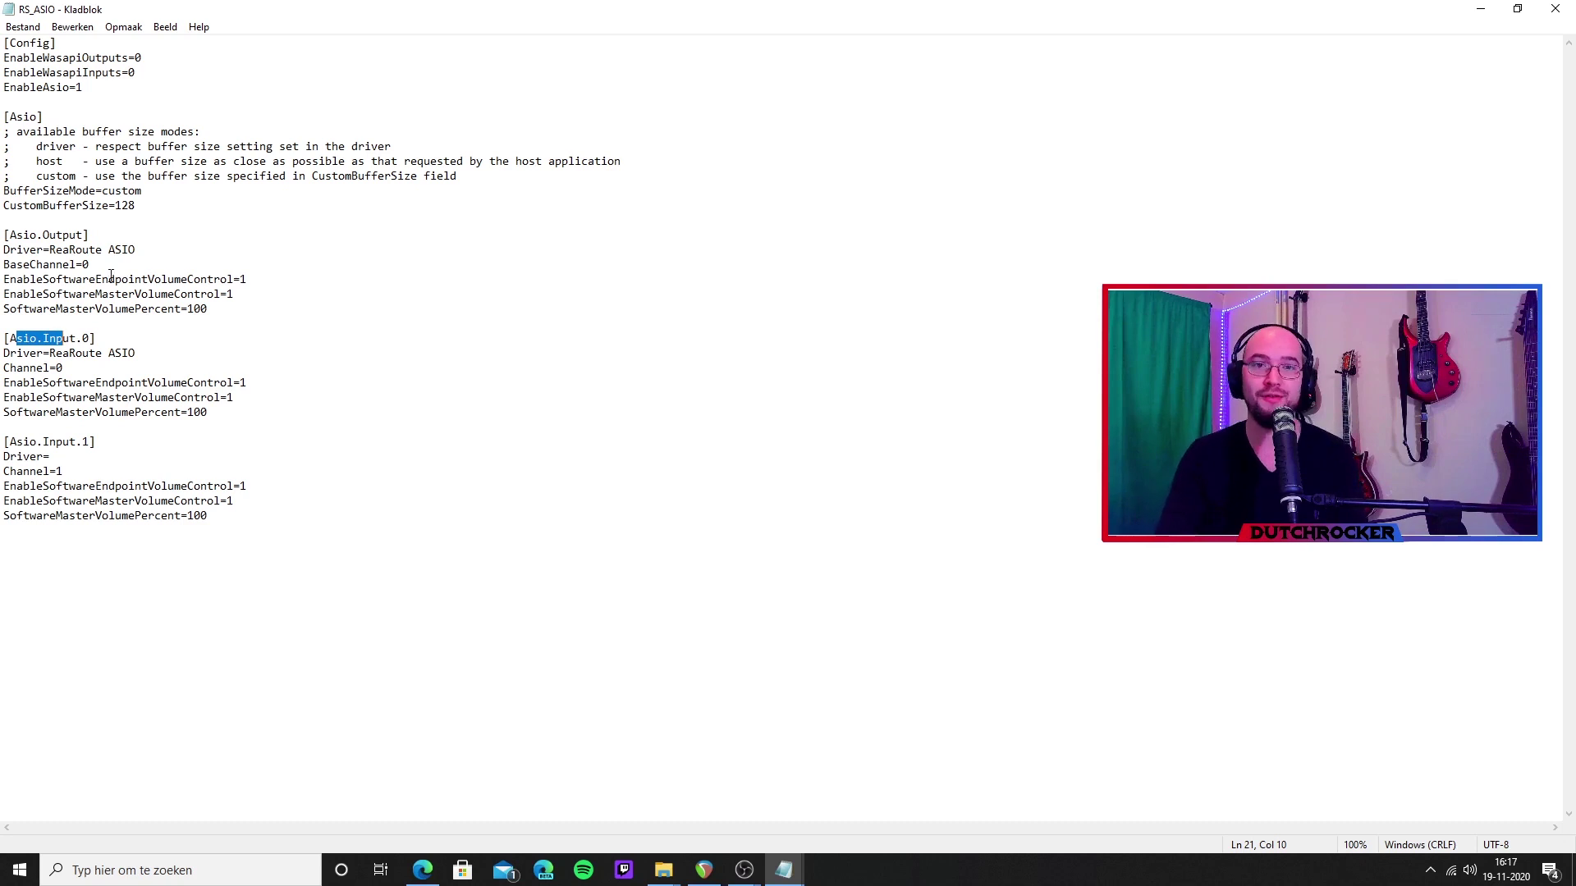
pyautogui.moveTo(16, 338); pyautogui.dragTo(119, 339)
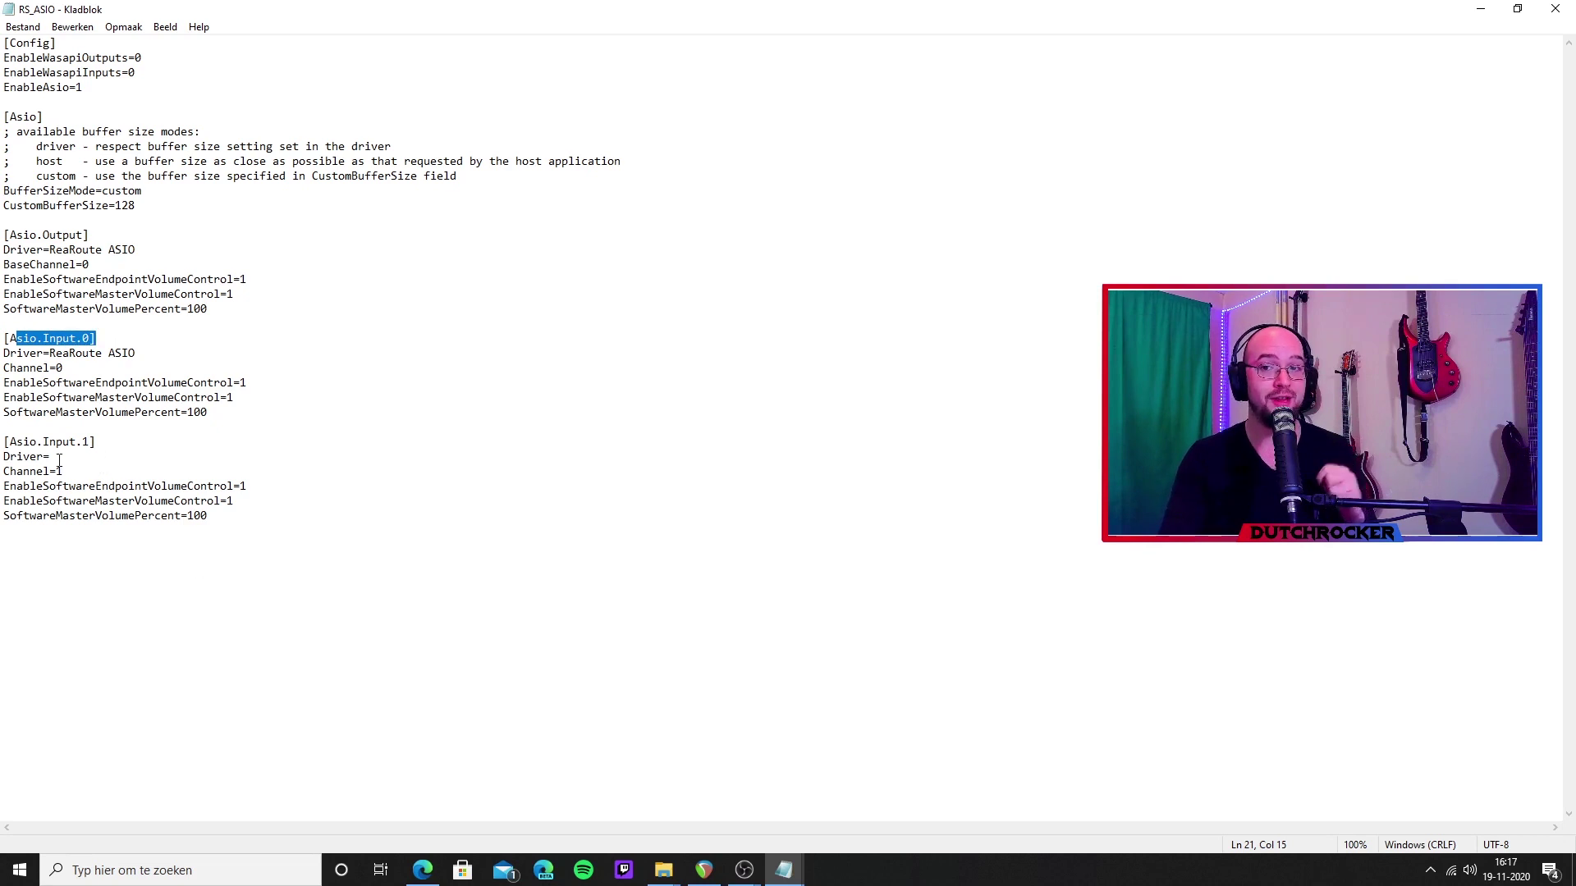
pyautogui.click(12, 443)
pyautogui.moveTo(12, 443); pyautogui.dragTo(96, 443)
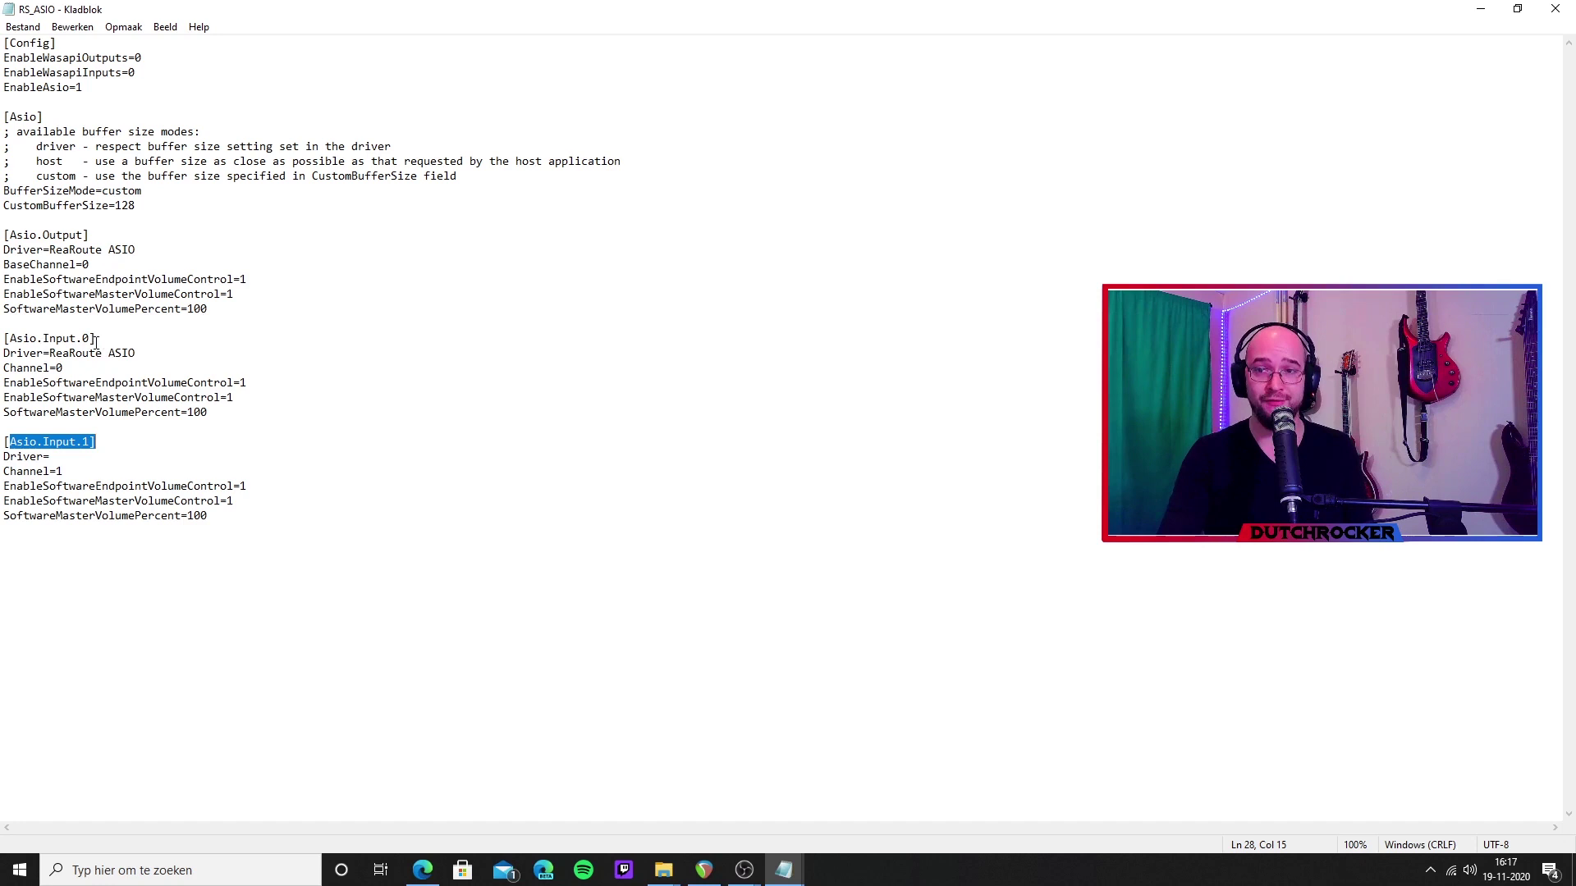
pyautogui.moveTo(92, 338); pyautogui.dragTo(144, 354)
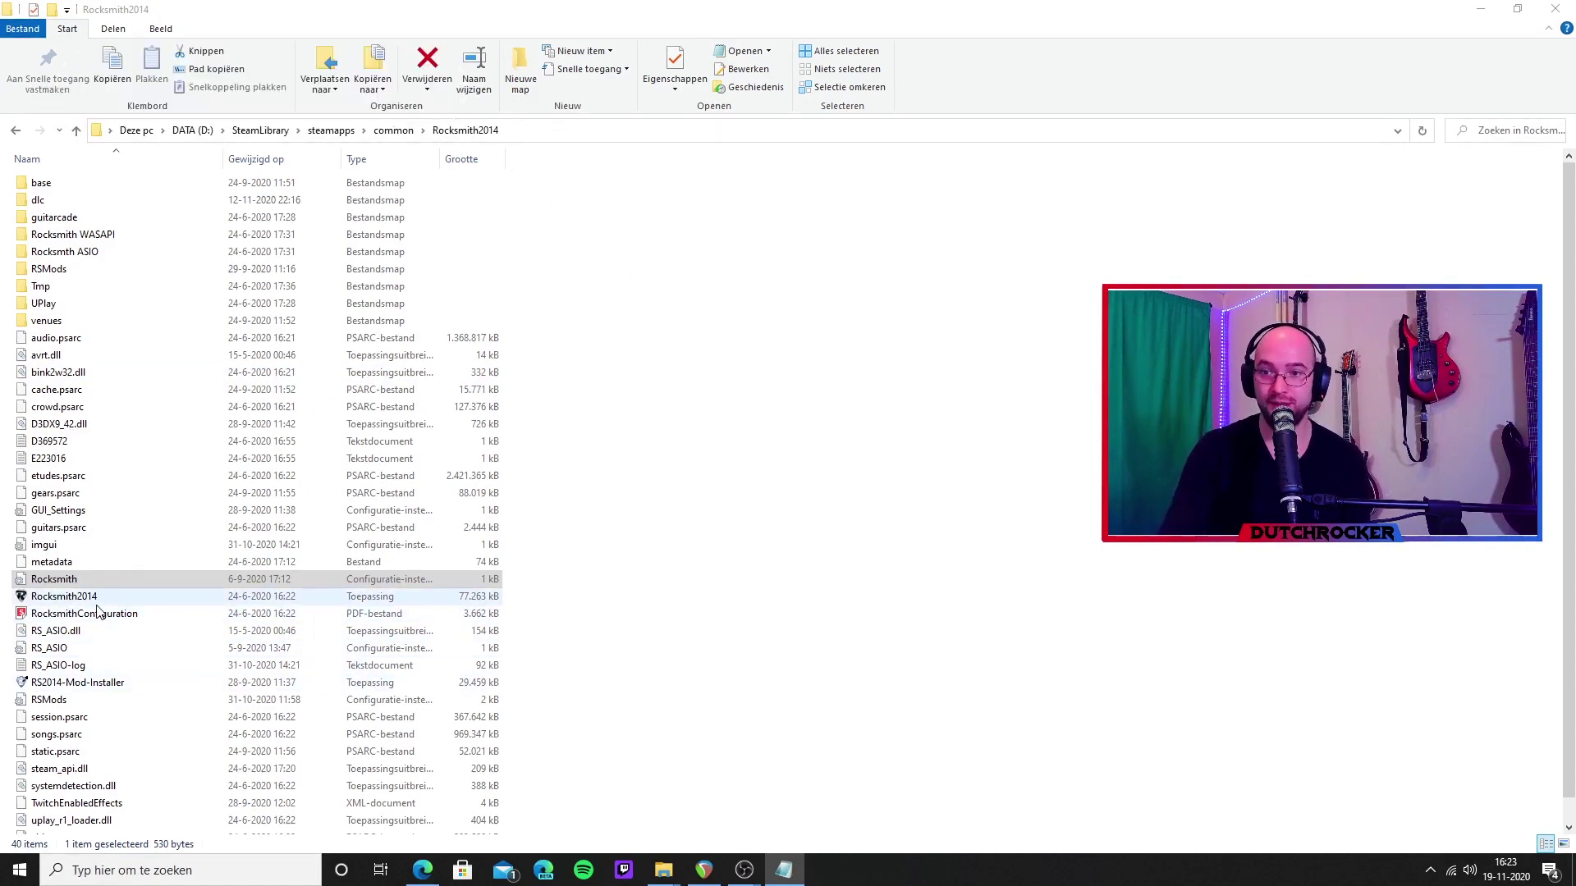
# Open Rocksmith.ini from the Rocksmith2014 folder in Notepad and maximise the window.
pyautogui.click(71, 584)
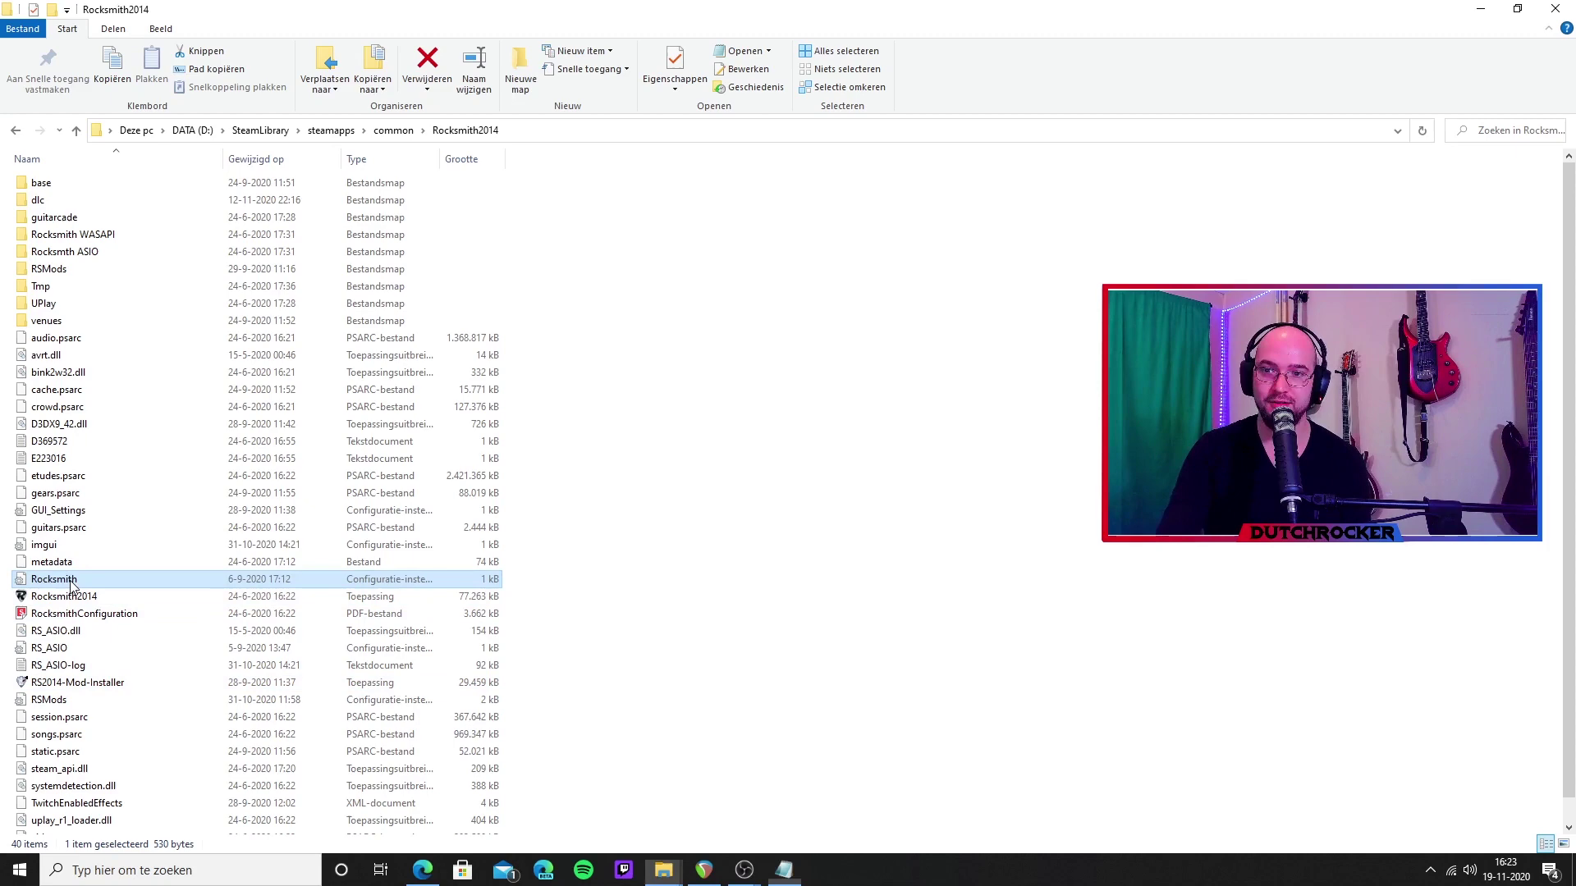
pyautogui.doubleClick(71, 580)
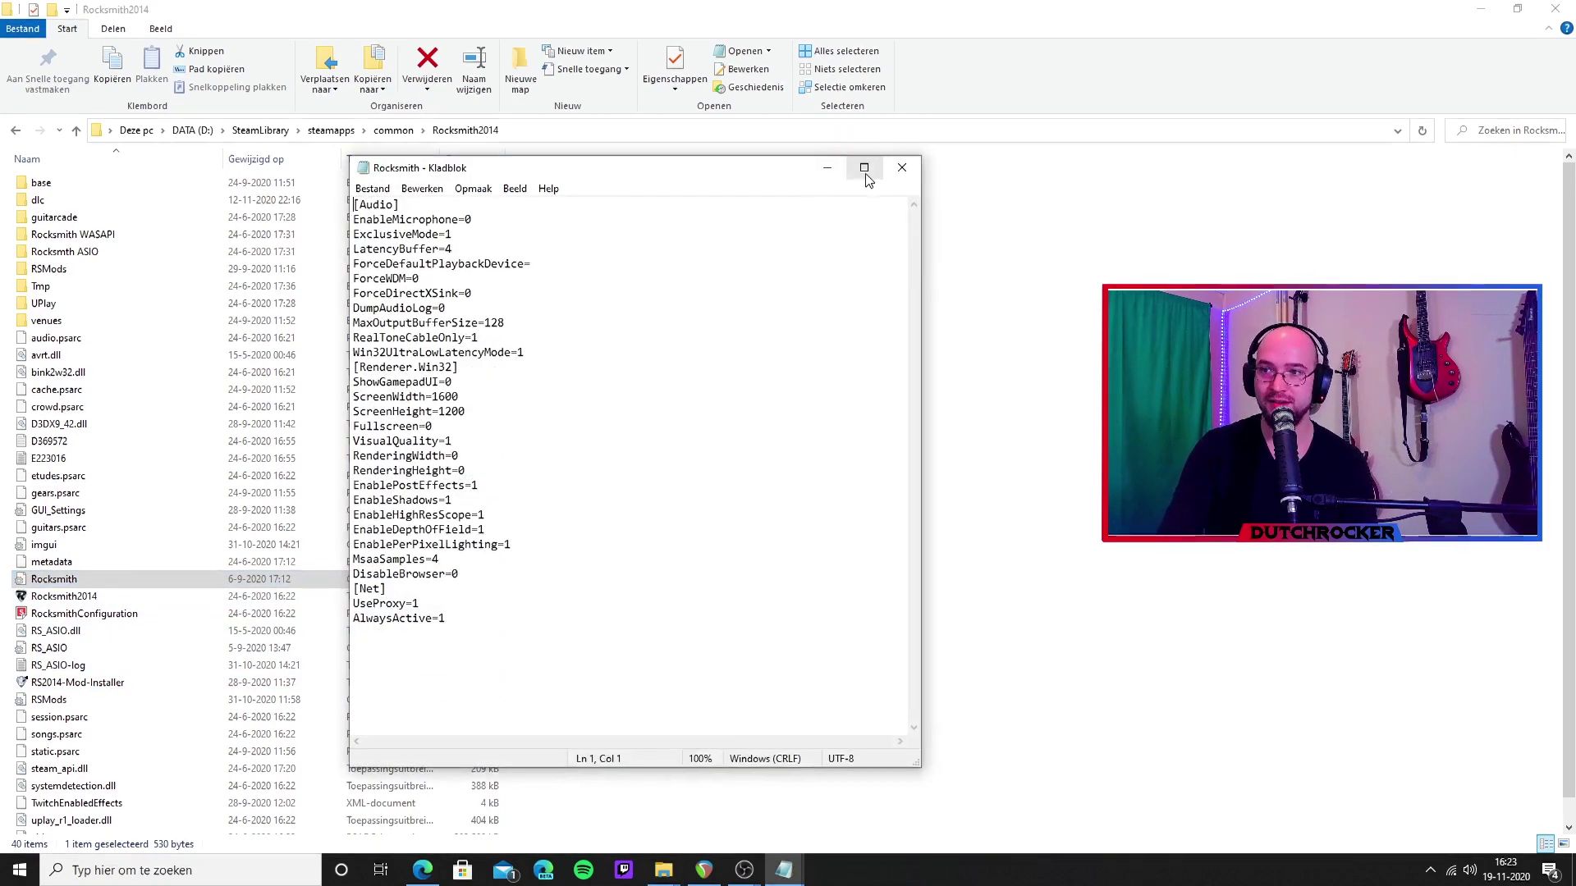
pyautogui.click(864, 168)
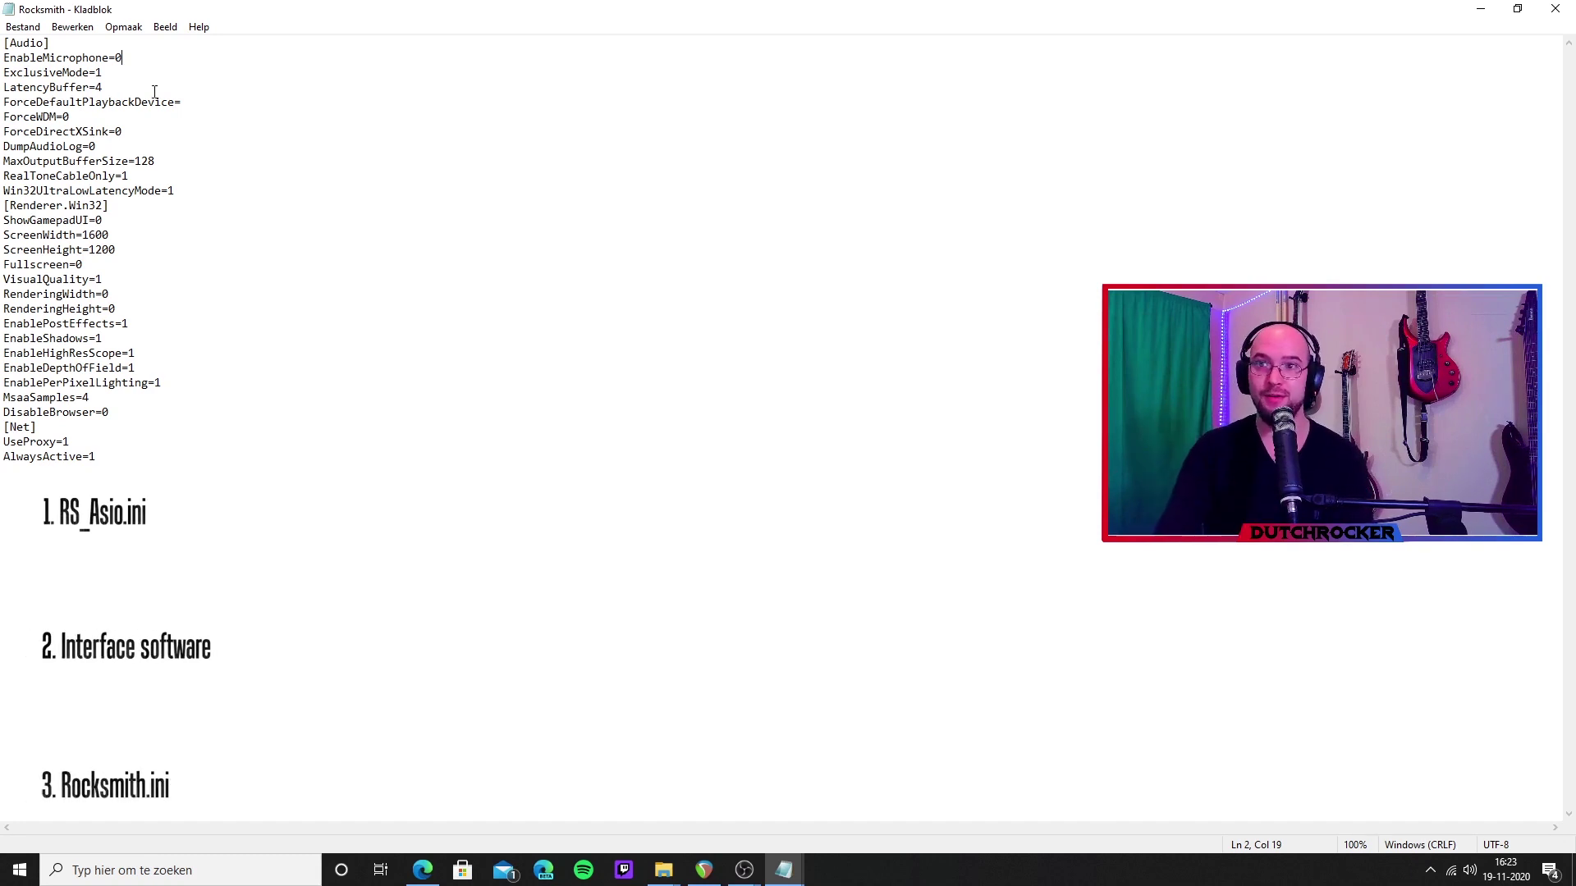
# Highlight EnableMicrophone=0, ExclusiveMode=1, MaxOutputBufferSize=128 and RealToneCableOnly=1 in Rocksmith.ini.
pyautogui.doubleClick(119, 58)
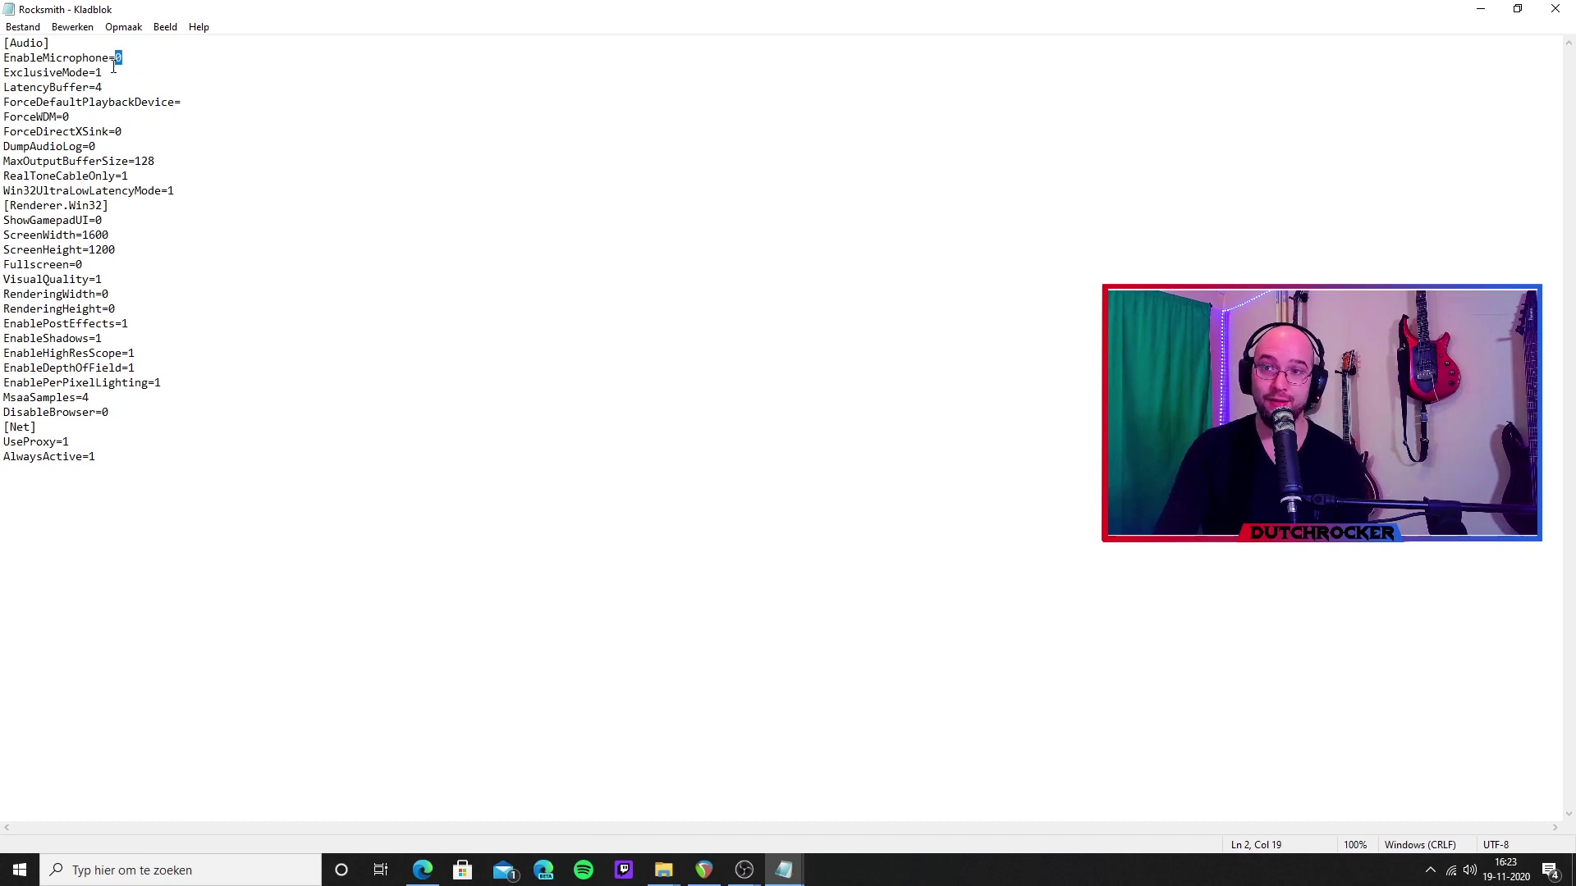
pyautogui.moveTo(103, 73); pyautogui.dragTo(96, 87)
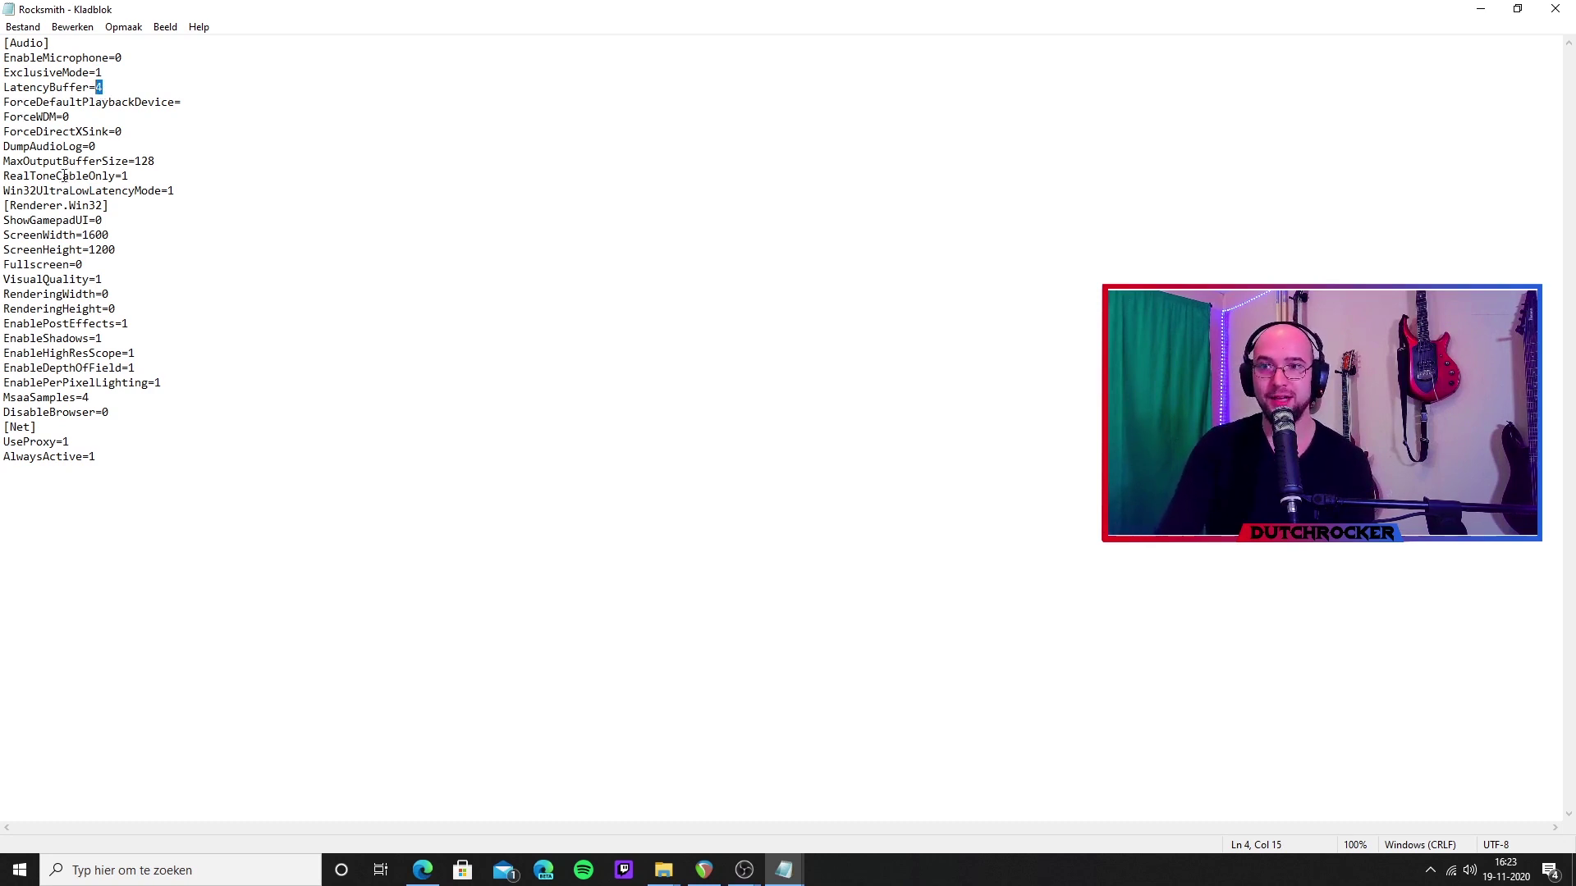
pyautogui.moveTo(16, 162); pyautogui.dragTo(160, 160)
pyautogui.click(160, 161)
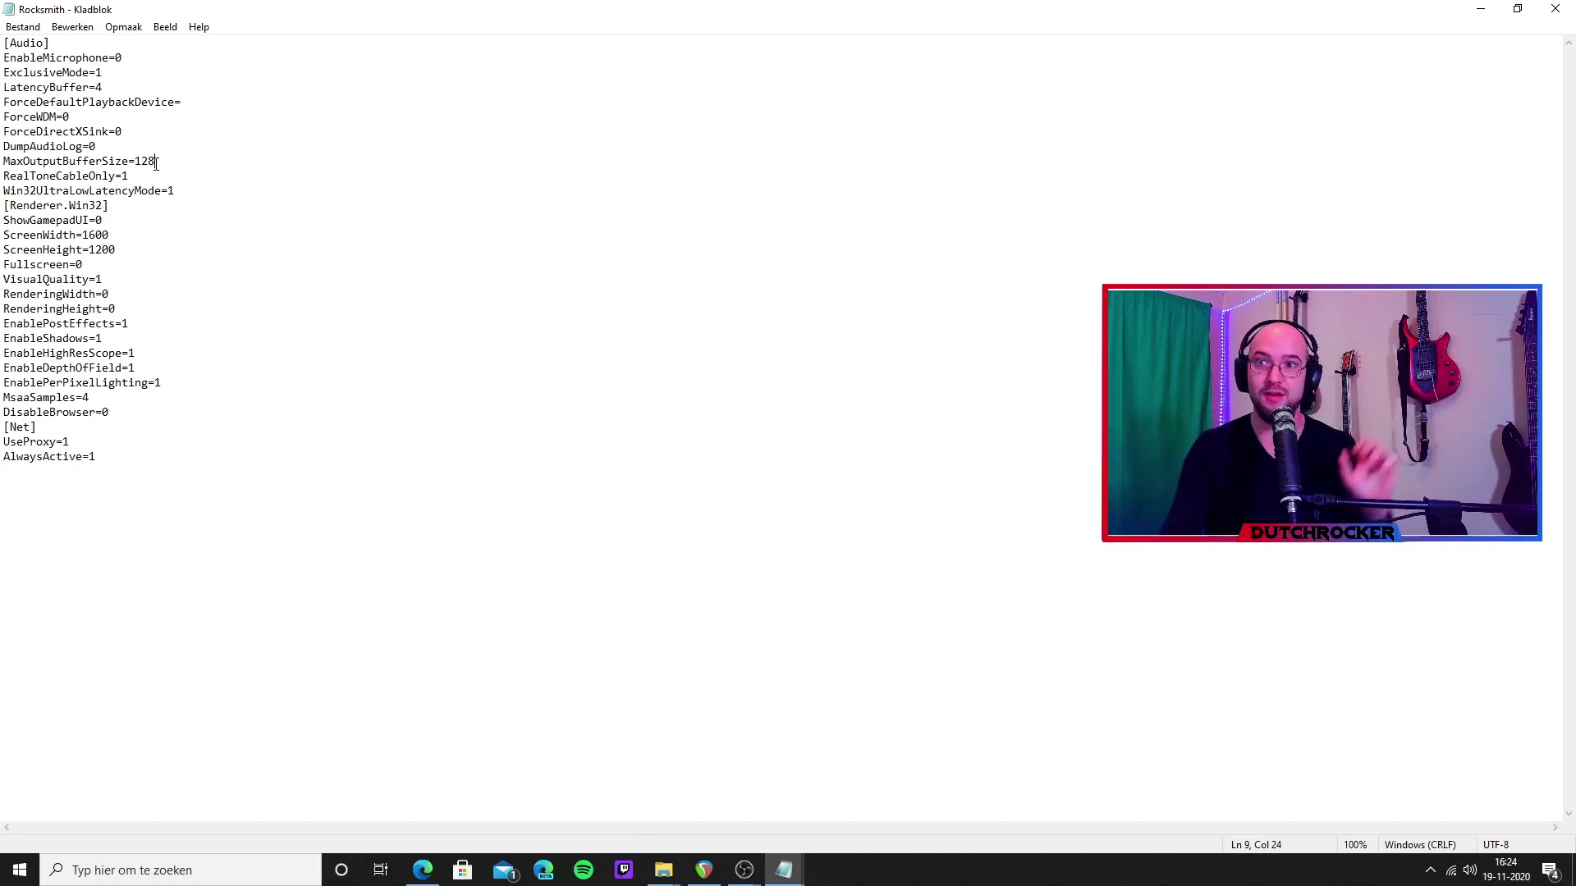
pyautogui.doubleClick(125, 176)
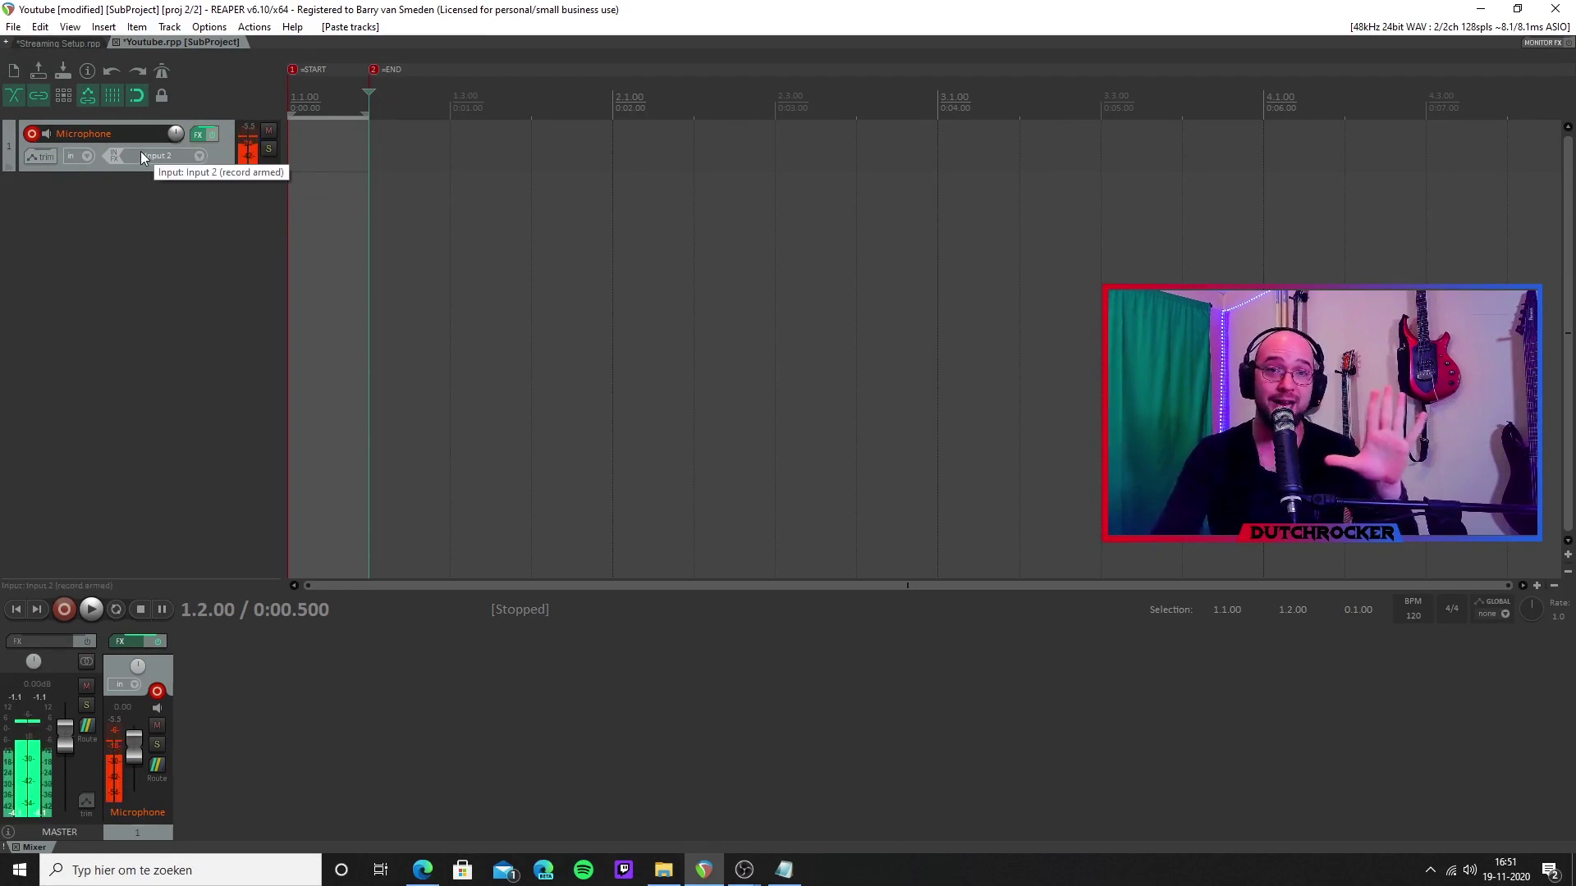
# Insert a second track, record-arm it and name it 'Guitar'.
pyautogui.rightClick(91, 201)
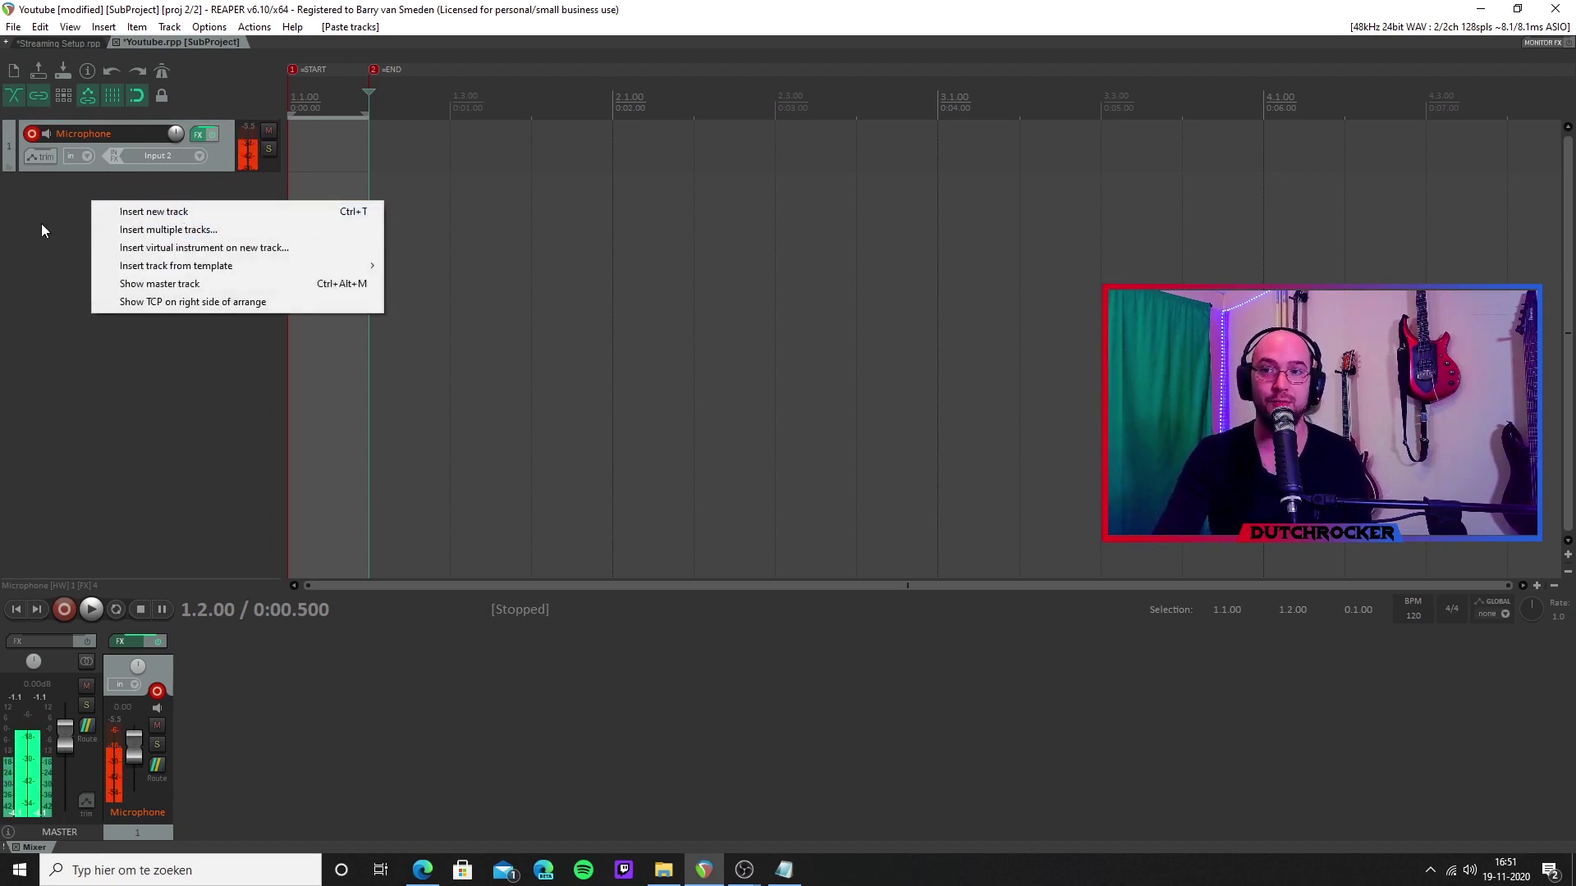
pyautogui.rightClick(54, 205)
pyautogui.rightClick(54, 205)
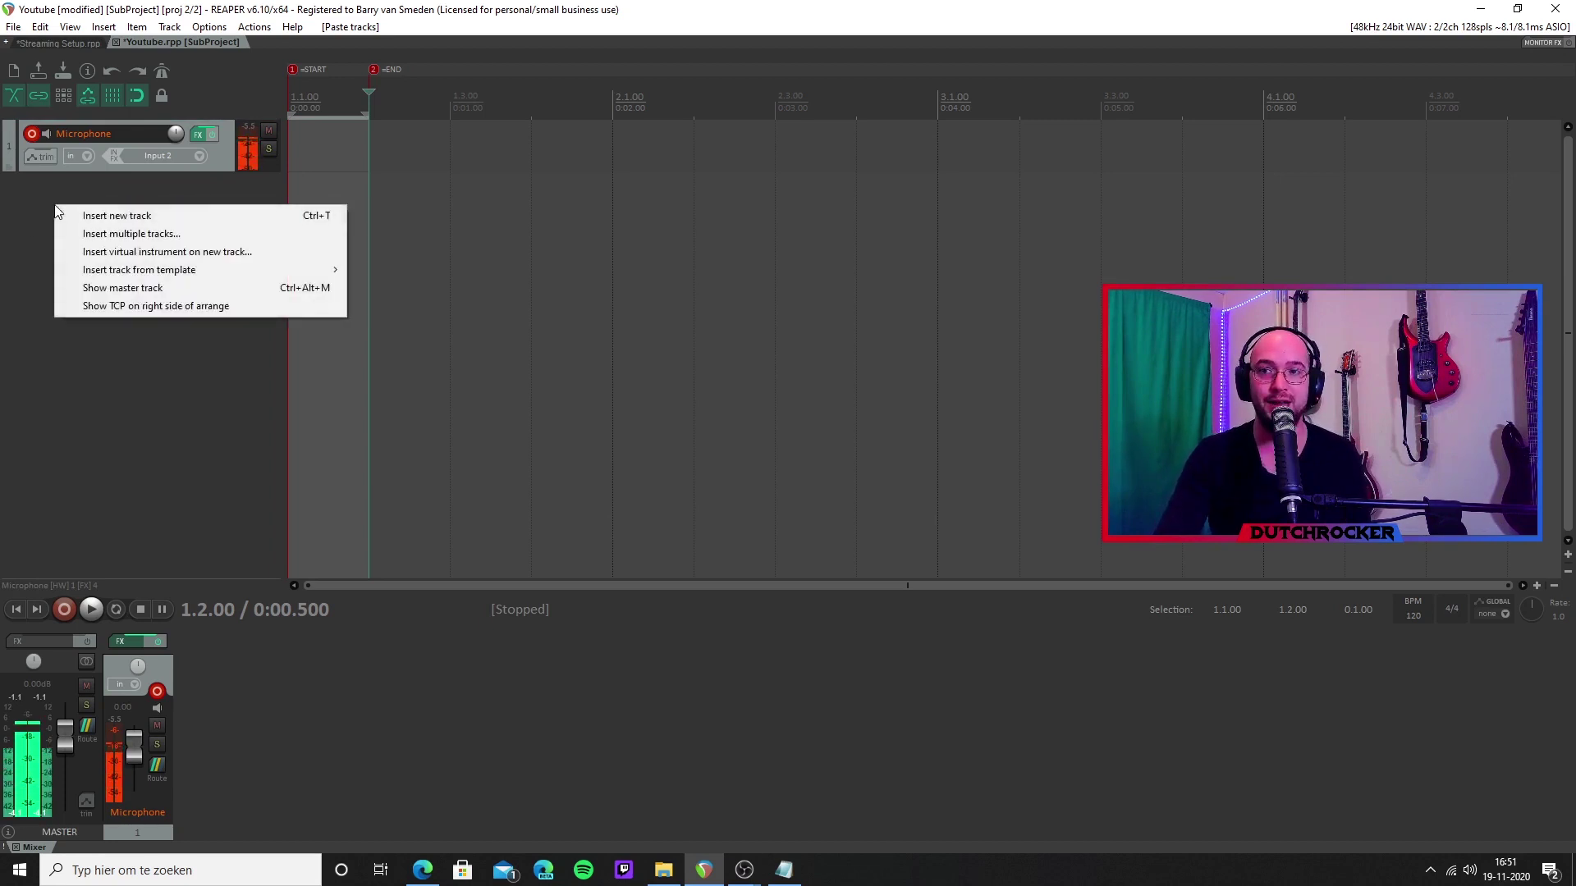
pyautogui.click(114, 215)
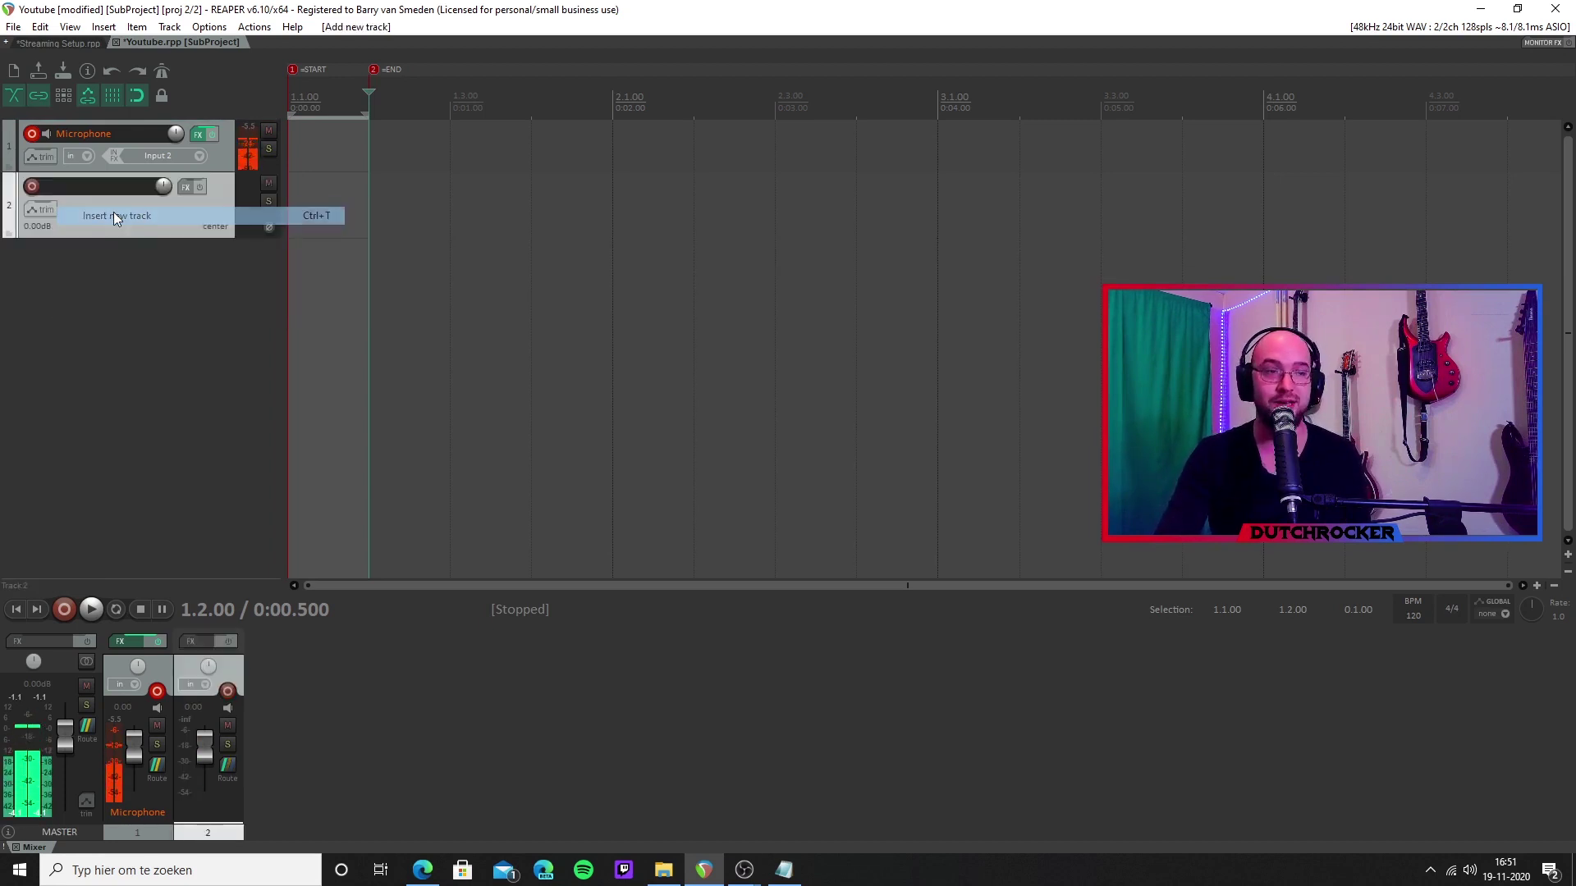
pyautogui.click(31, 187)
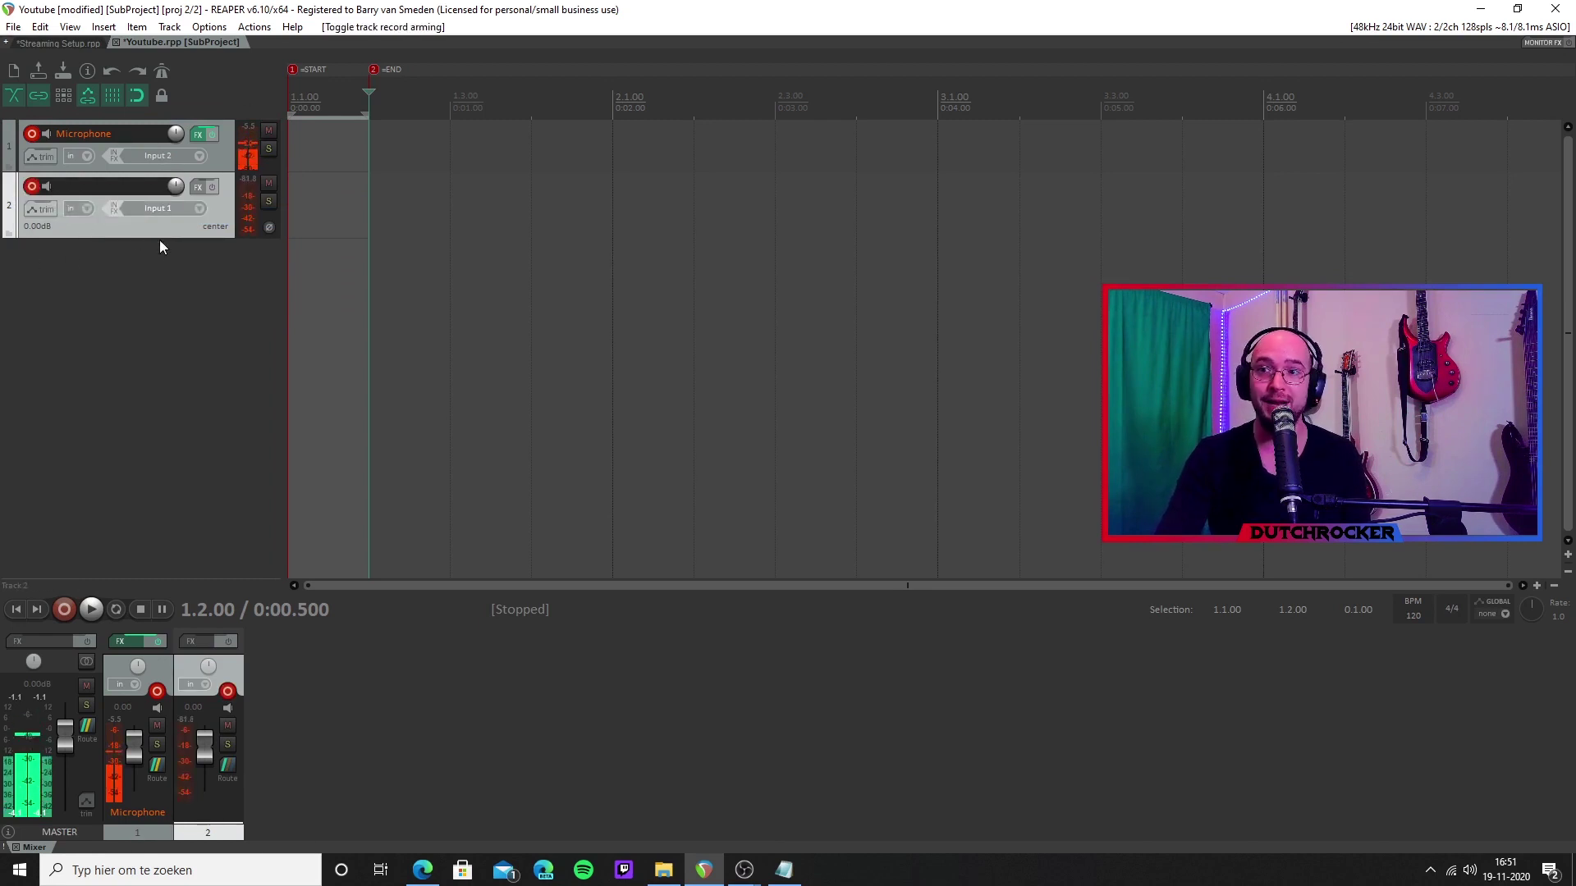
pyautogui.doubleClick(108, 188)
pyautogui.write('Inpu')
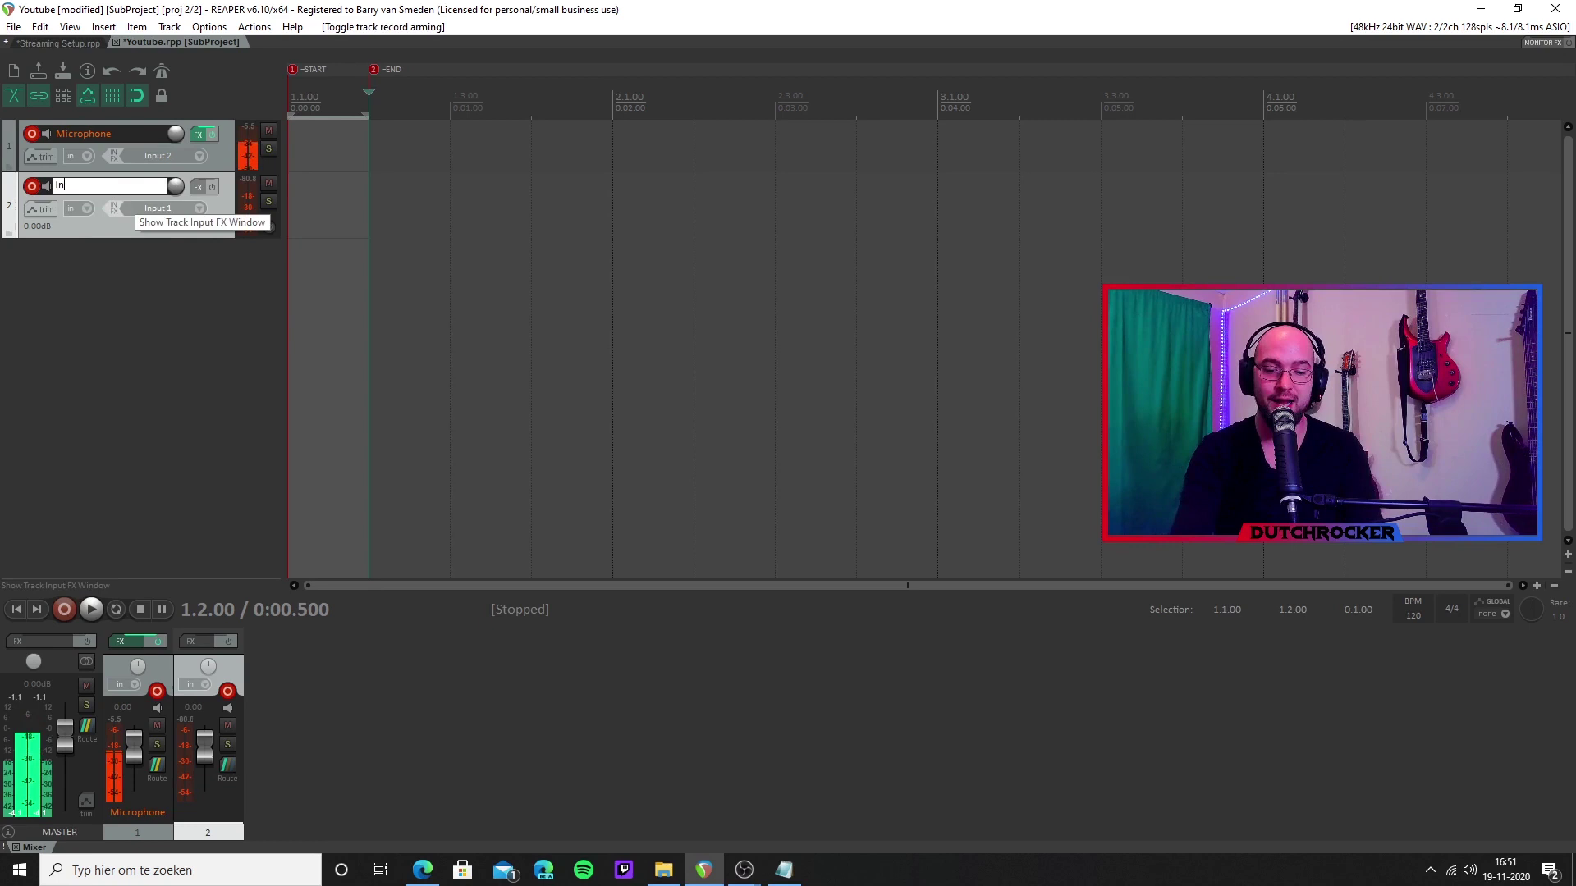
pyautogui.press('BackSpace')
pyautogui.press('BackSpace')
pyautogui.press('BackSpace')
pyautogui.press('BackSpace')
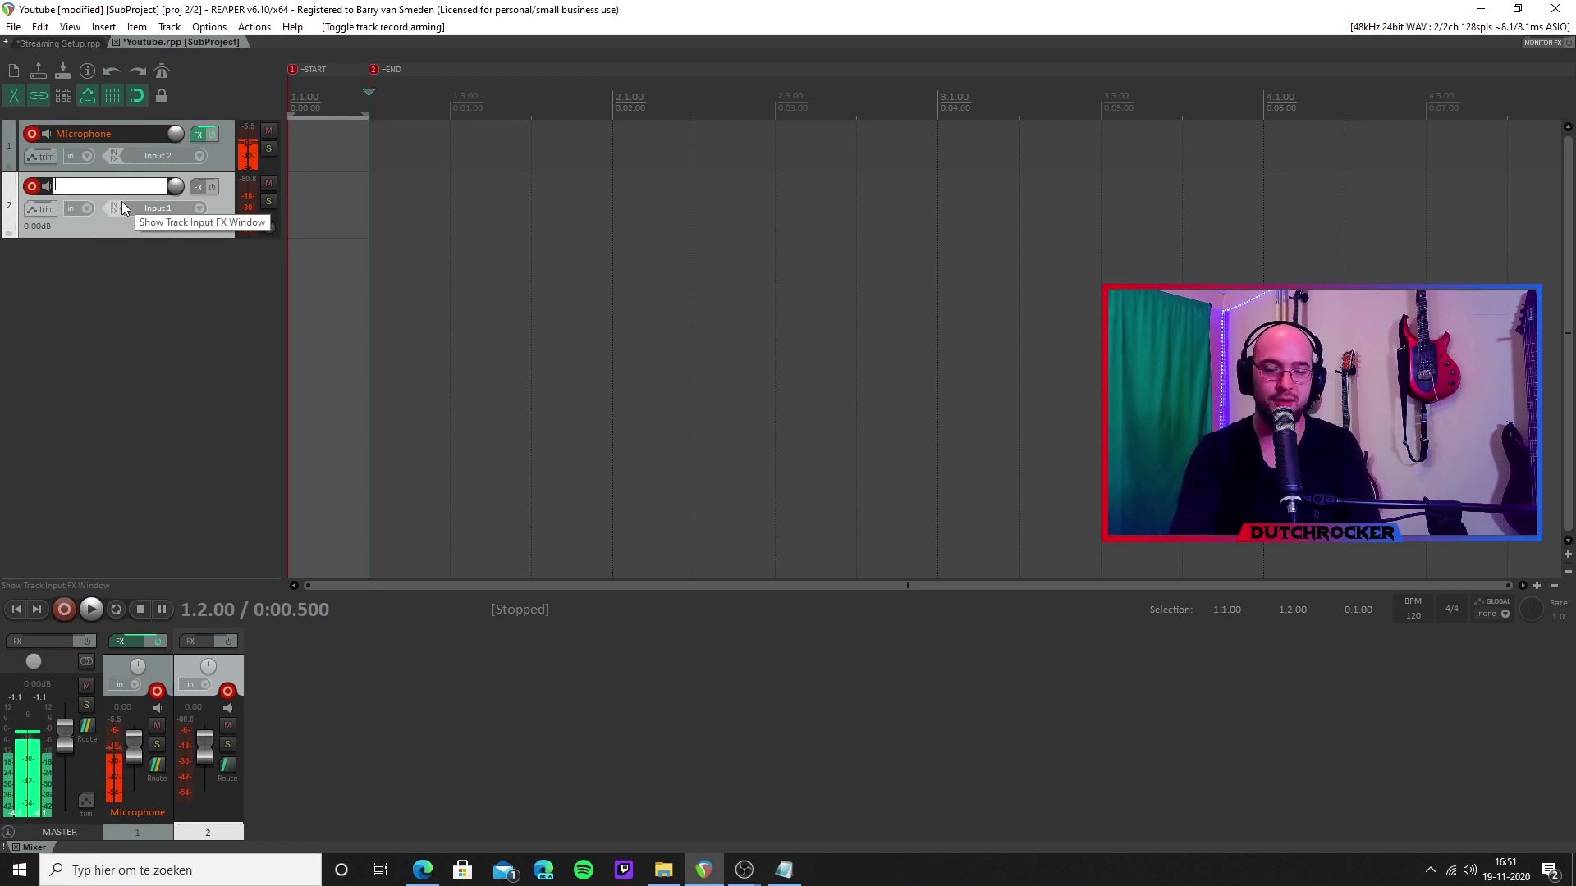
pyautogui.write('Guitar')
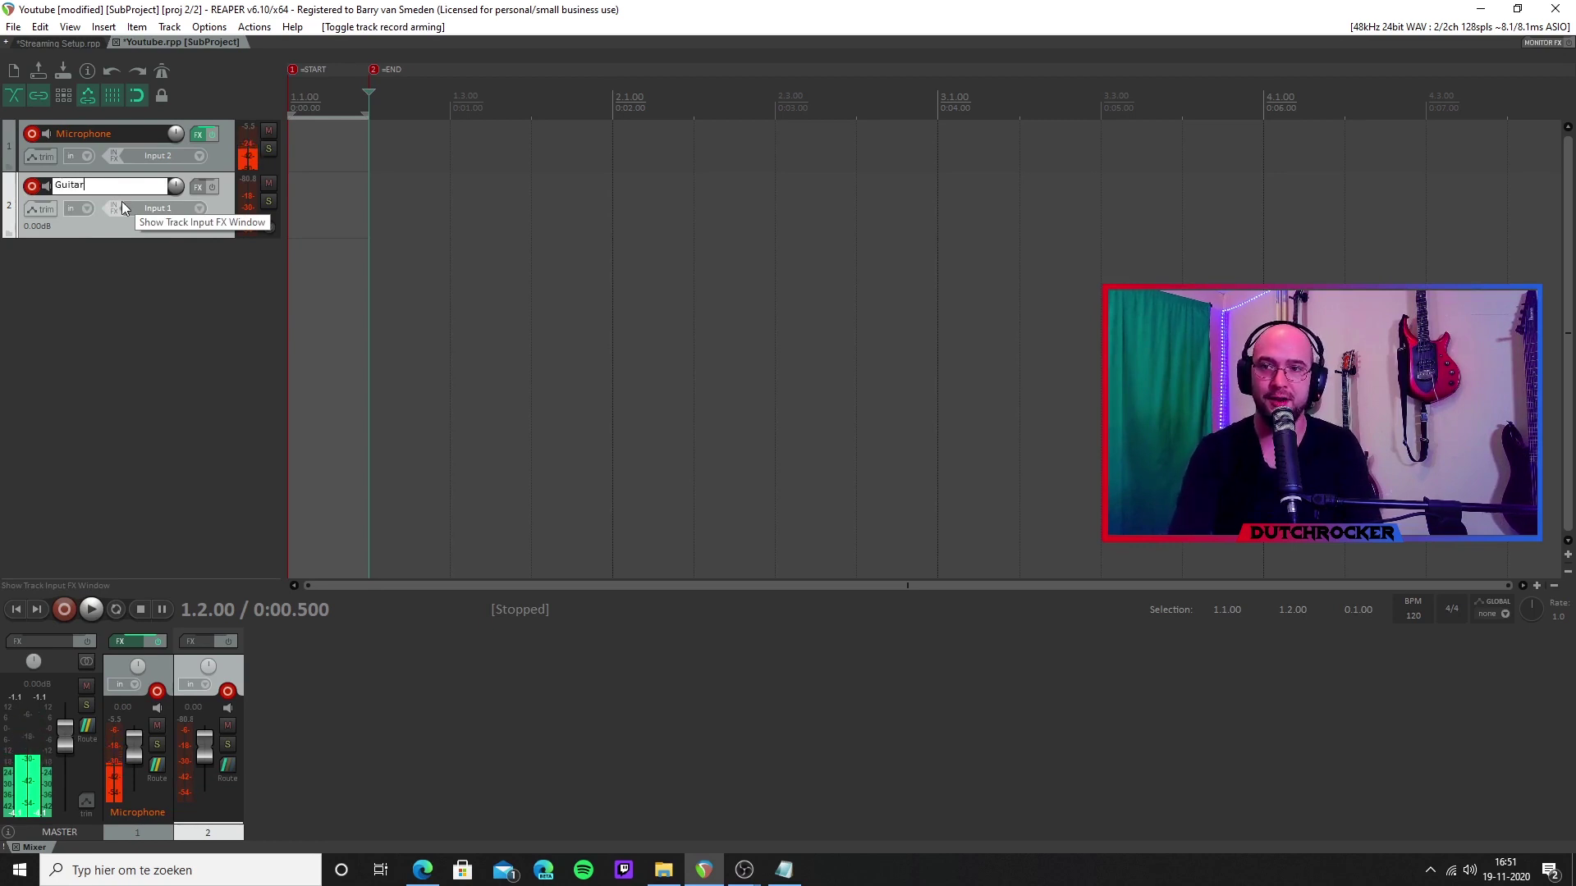
pyautogui.click(184, 304)
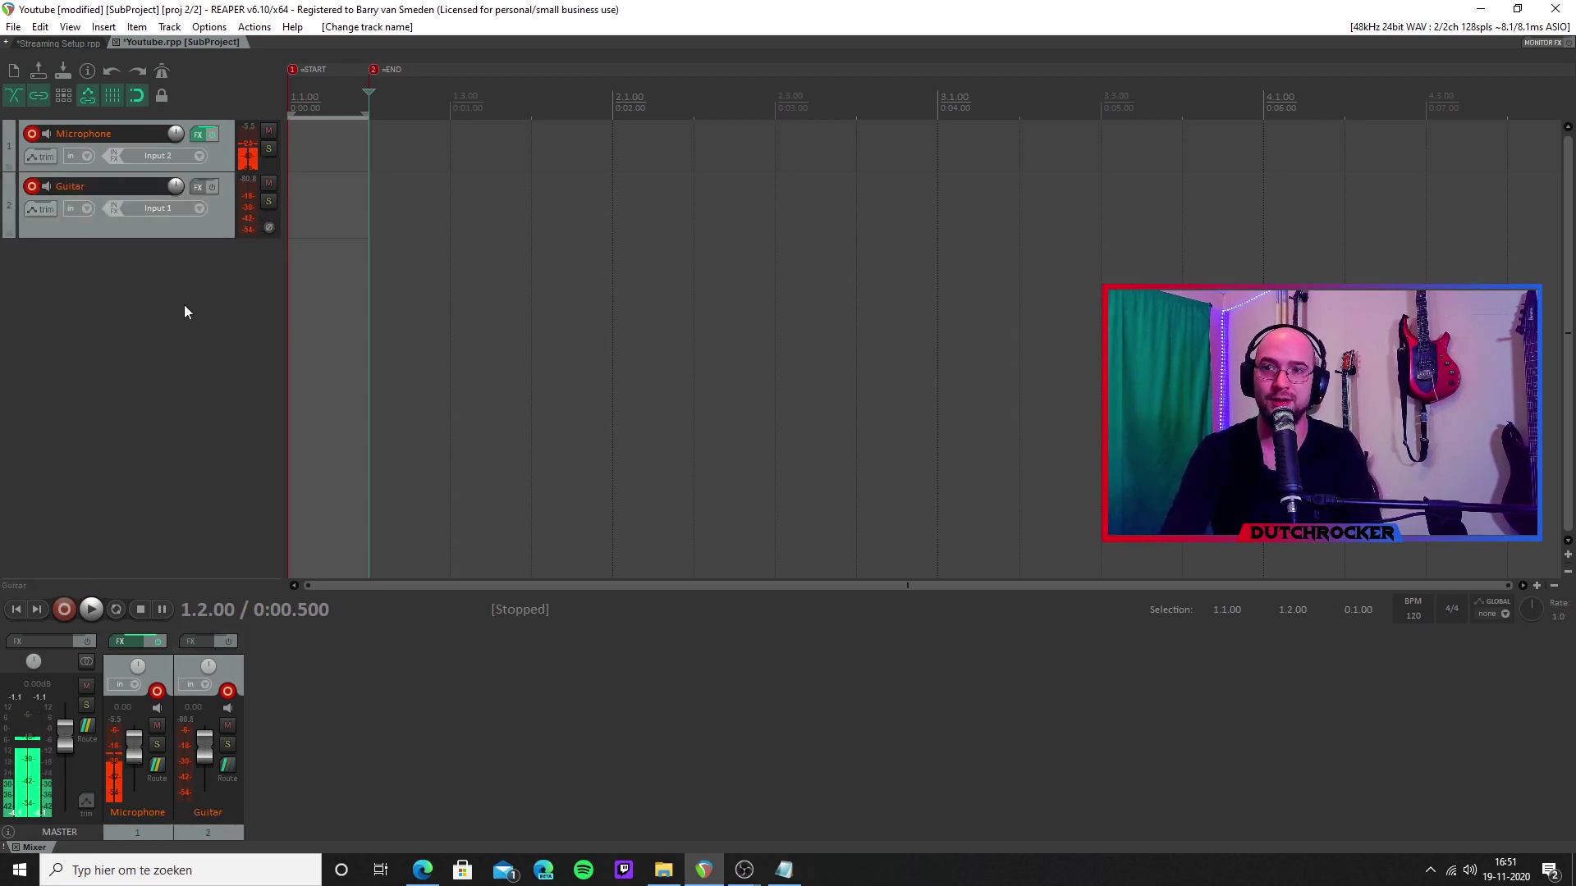
# Rename the track to 'Guitar input', keeping its input unchanged.
pyautogui.doubleClick(110, 185)
pyautogui.click(110, 185)
pyautogui.write('input')
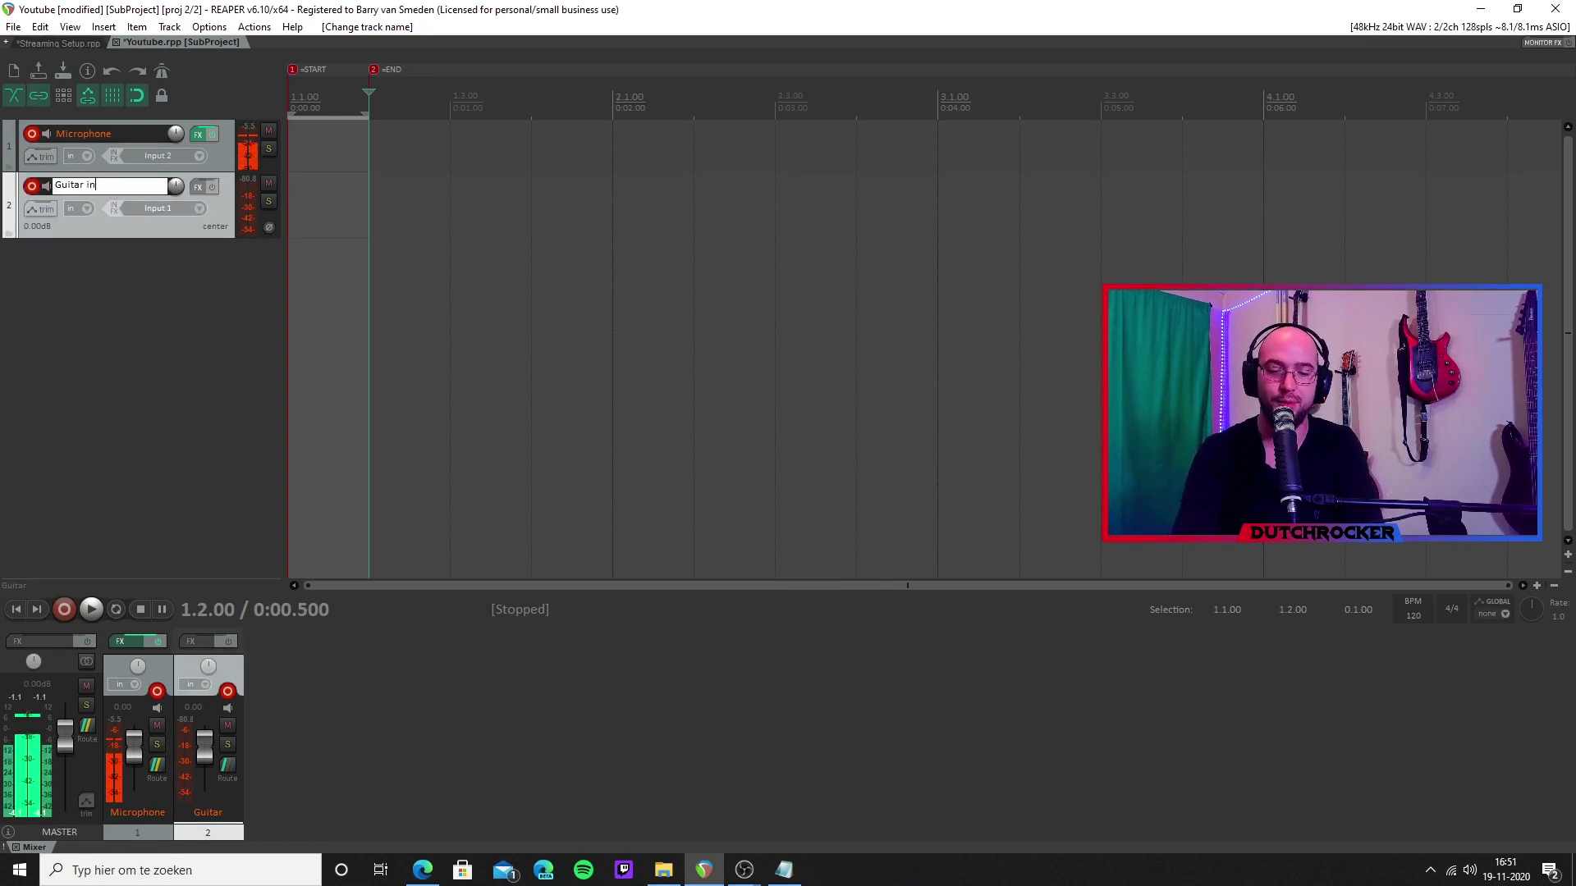
pyautogui.click(161, 298)
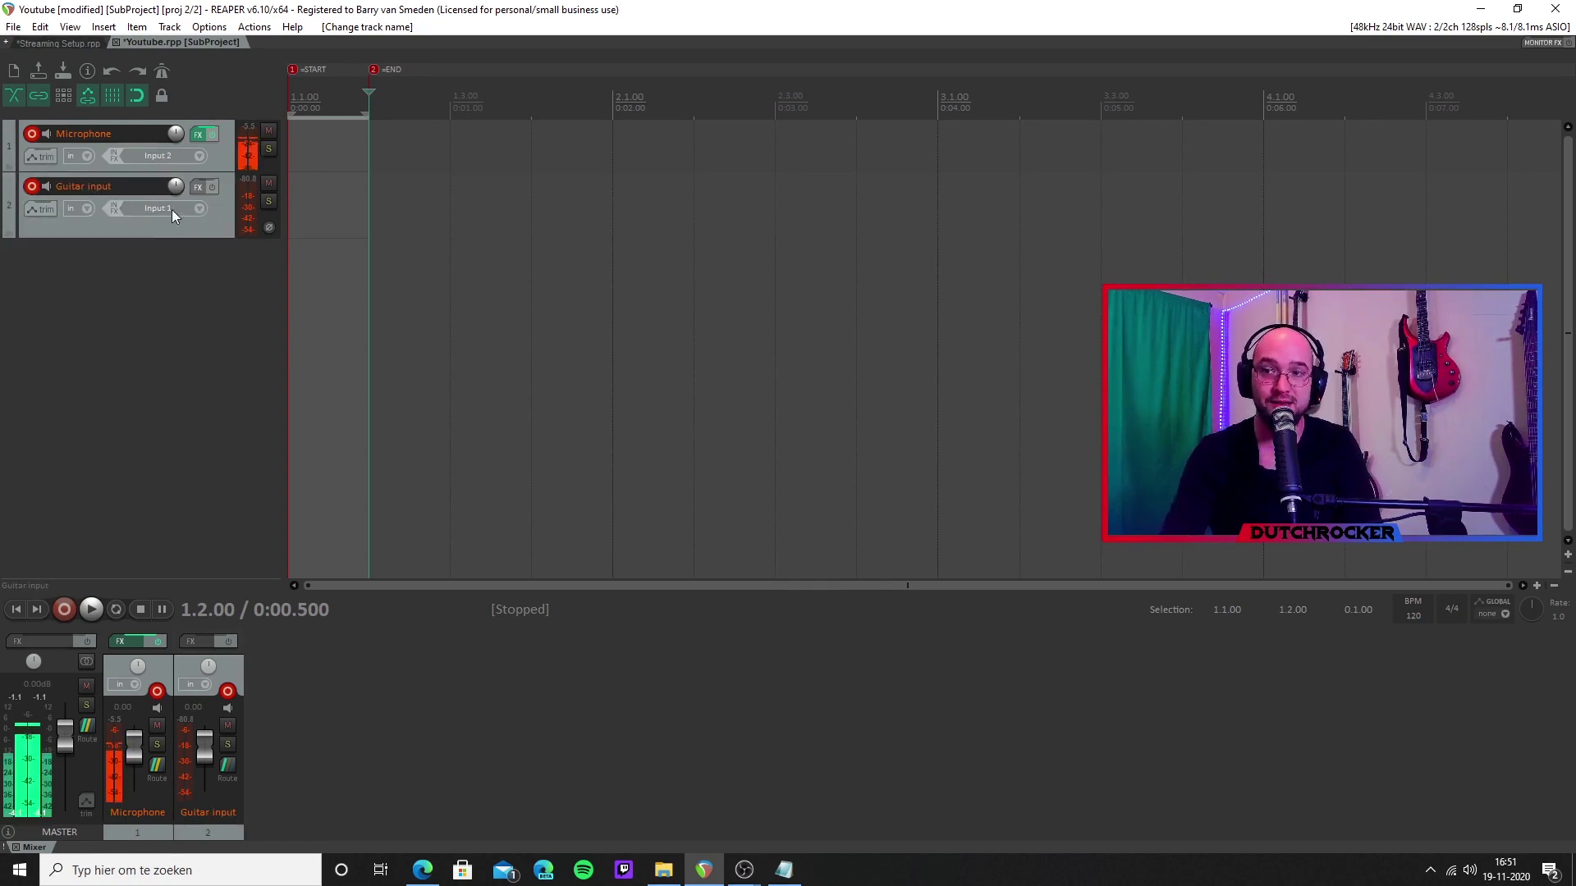
pyautogui.click(184, 211)
pyautogui.moveTo(240, 223)
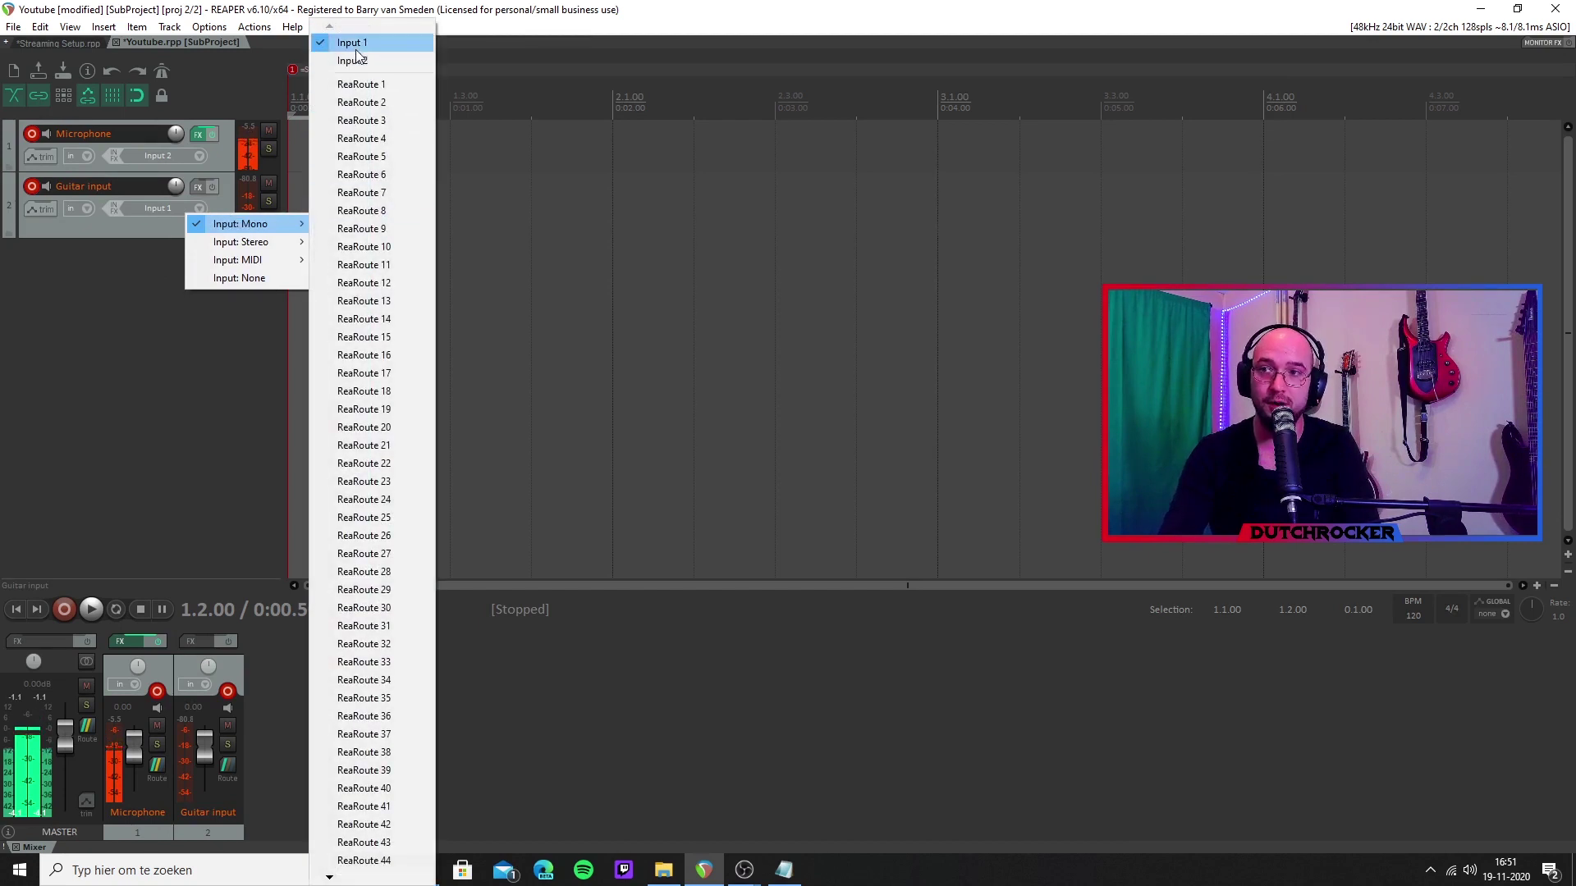
pyautogui.click(58, 376)
# Insert a third track, record-arm it and name it 'From Rocksmith'.
pyautogui.rightClick(94, 262)
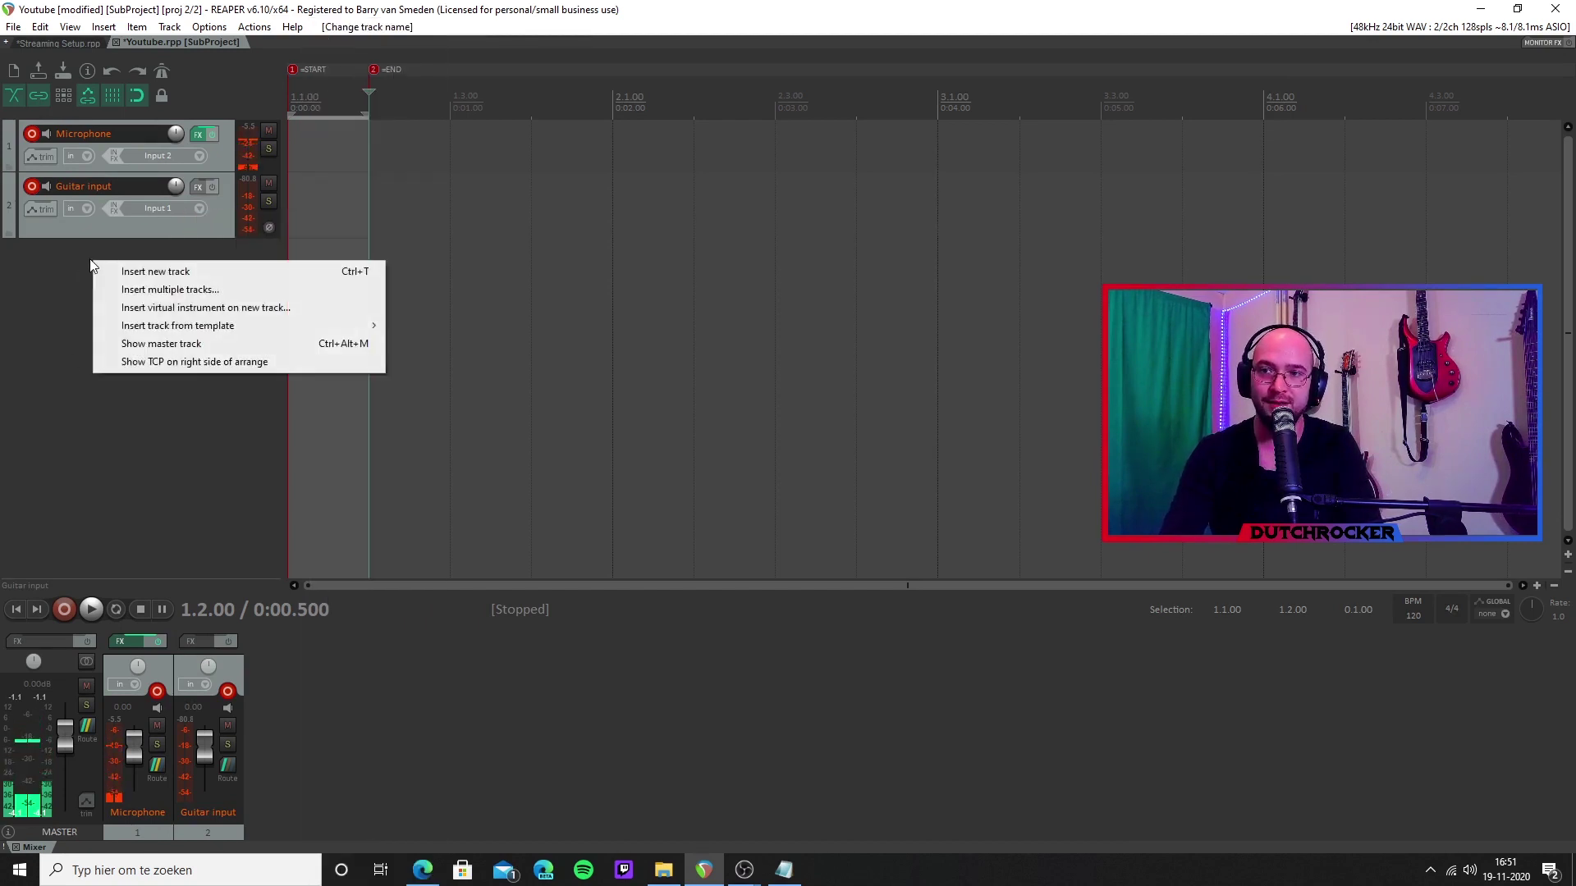
pyautogui.click(181, 271)
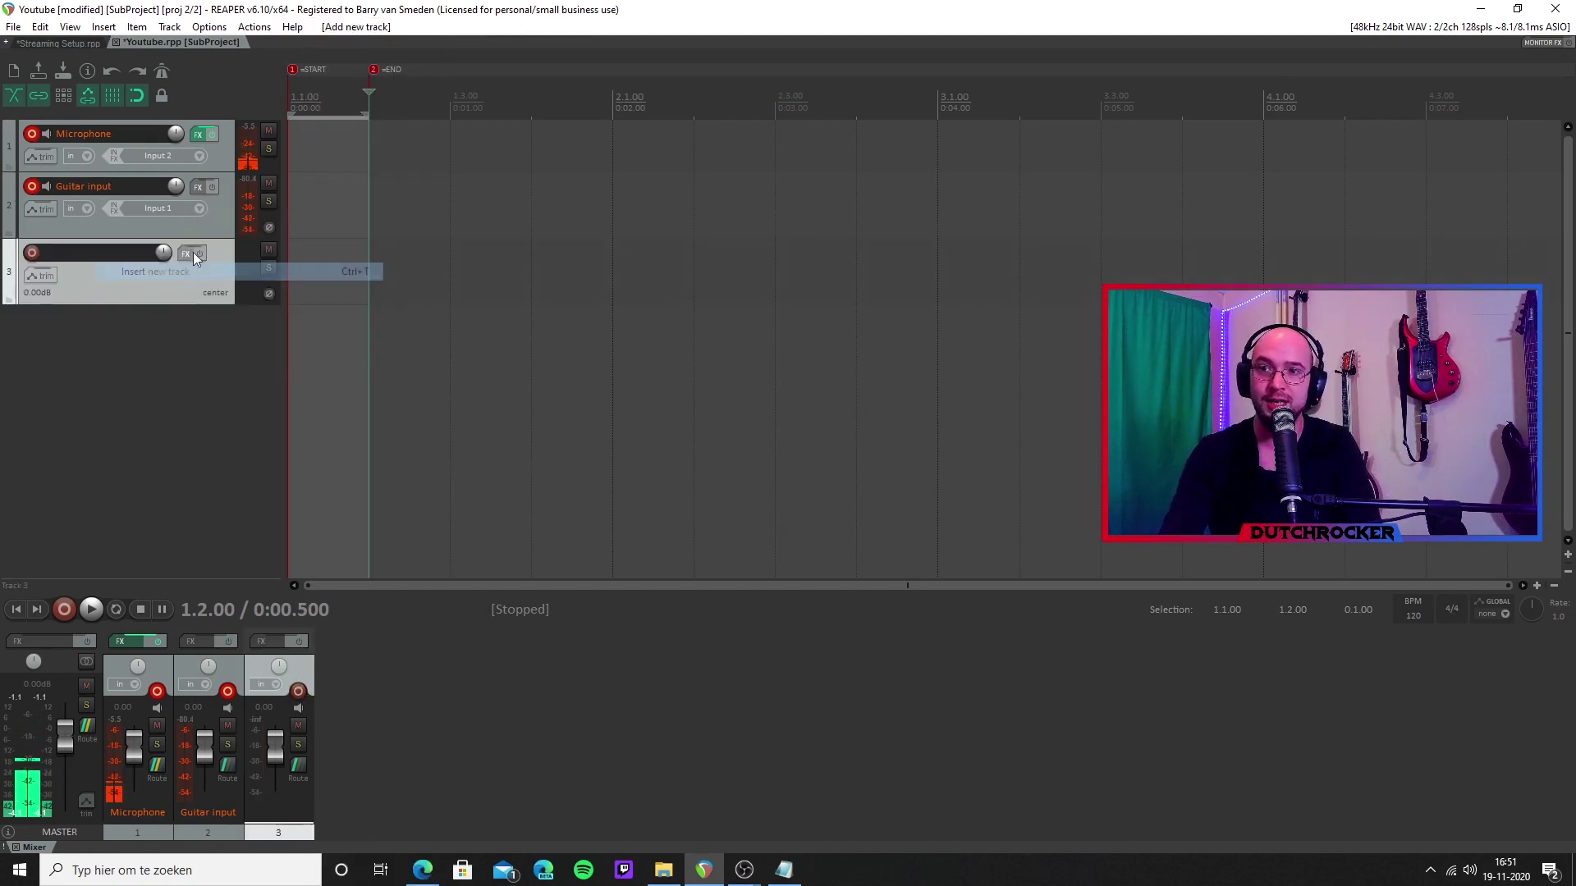
pyautogui.click(32, 253)
pyautogui.doubleClick(79, 255)
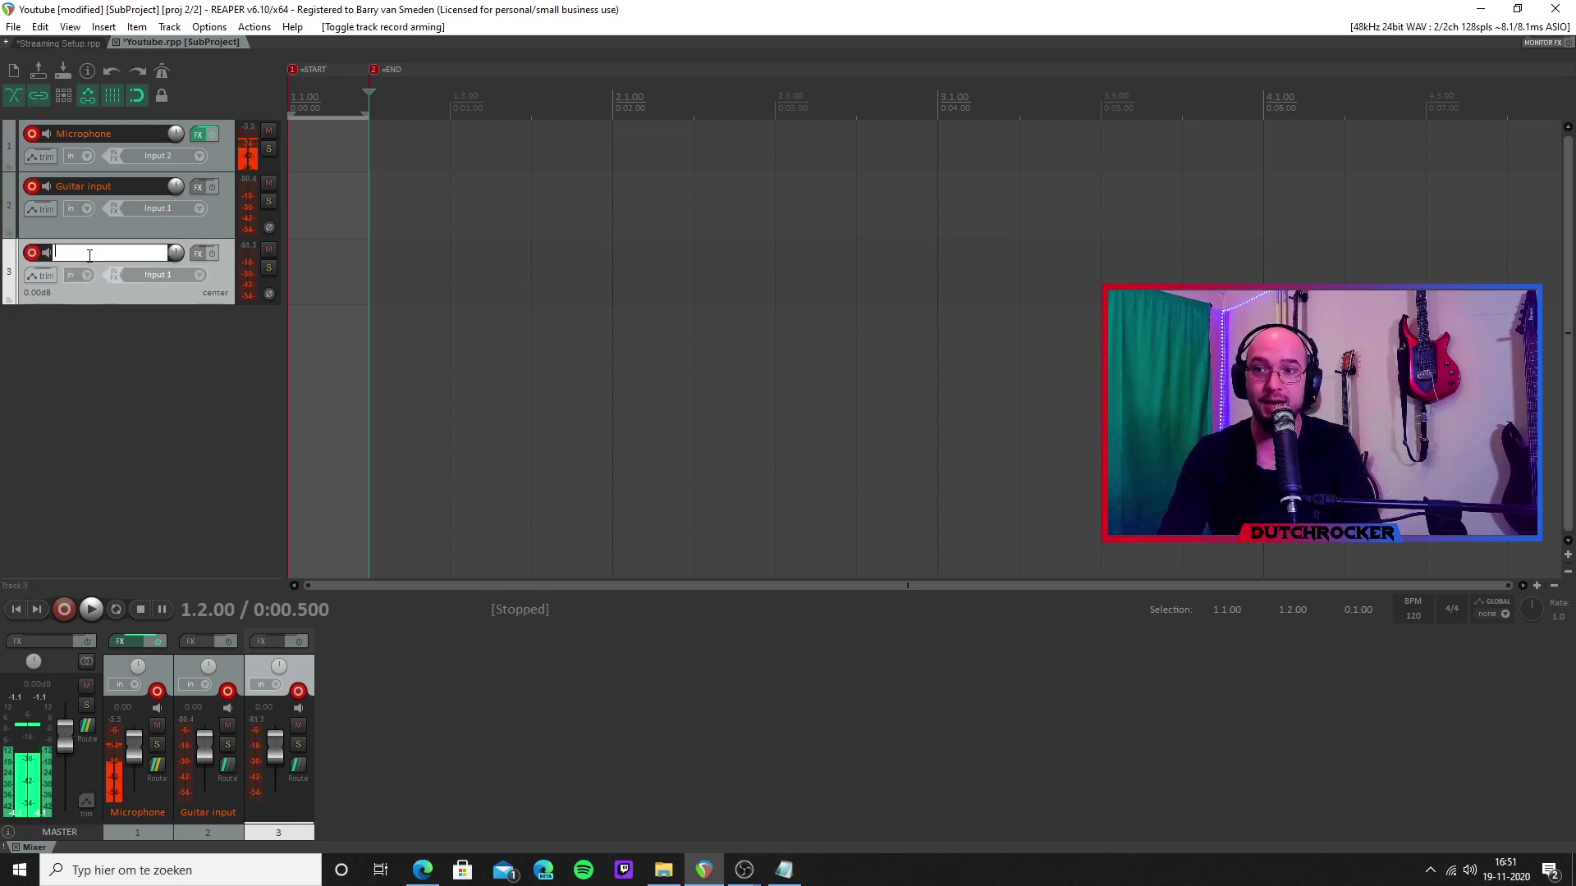
pyautogui.write('Froms')
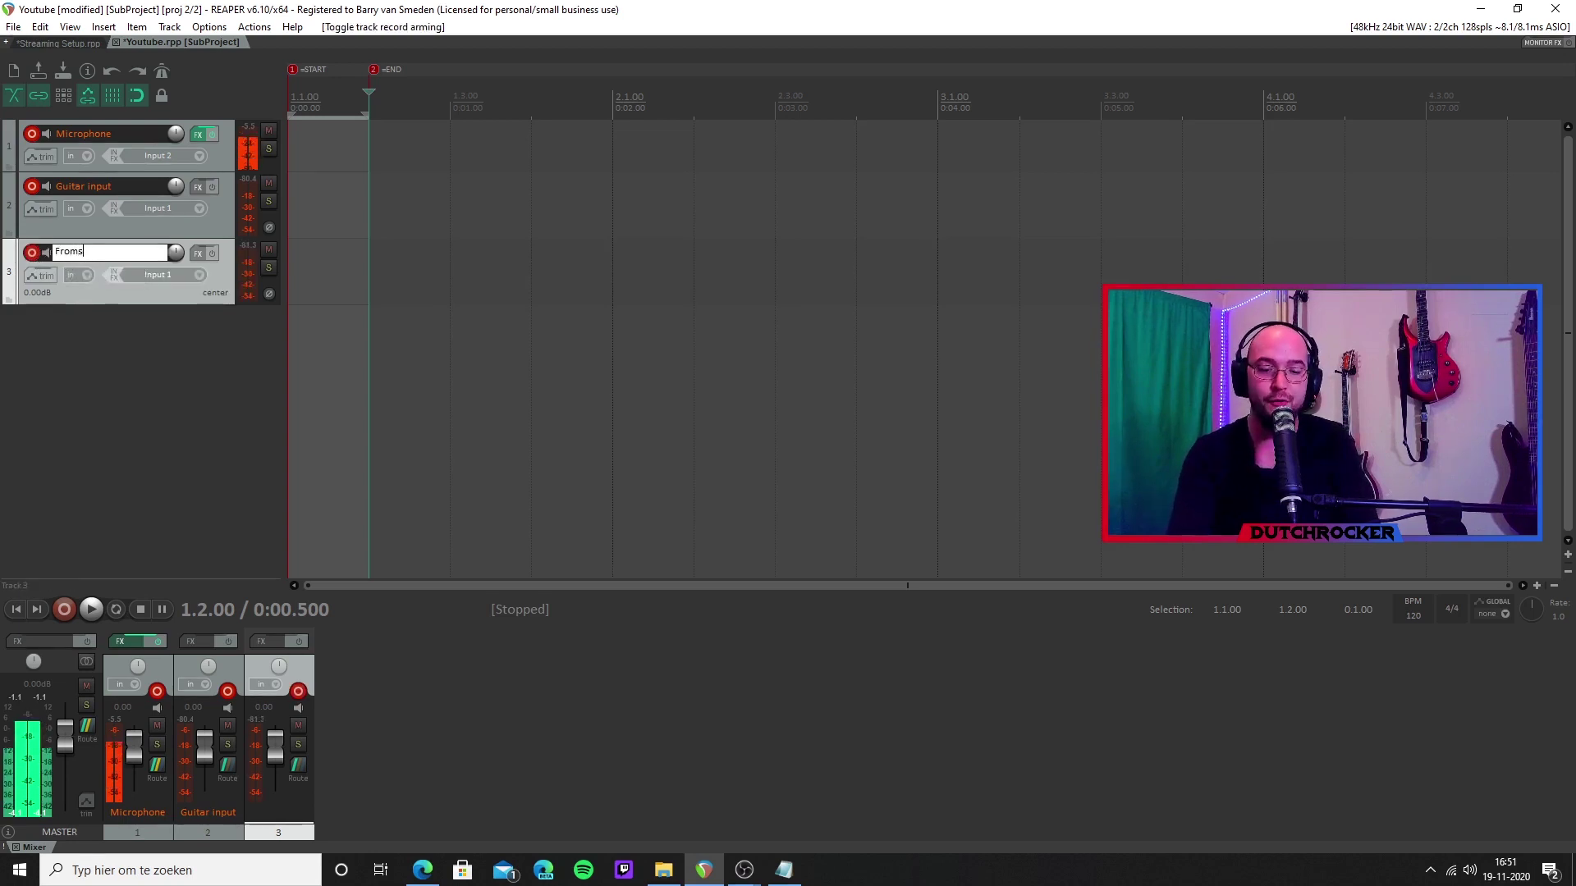
pyautogui.press('BackSpace')
pyautogui.write('Rock')
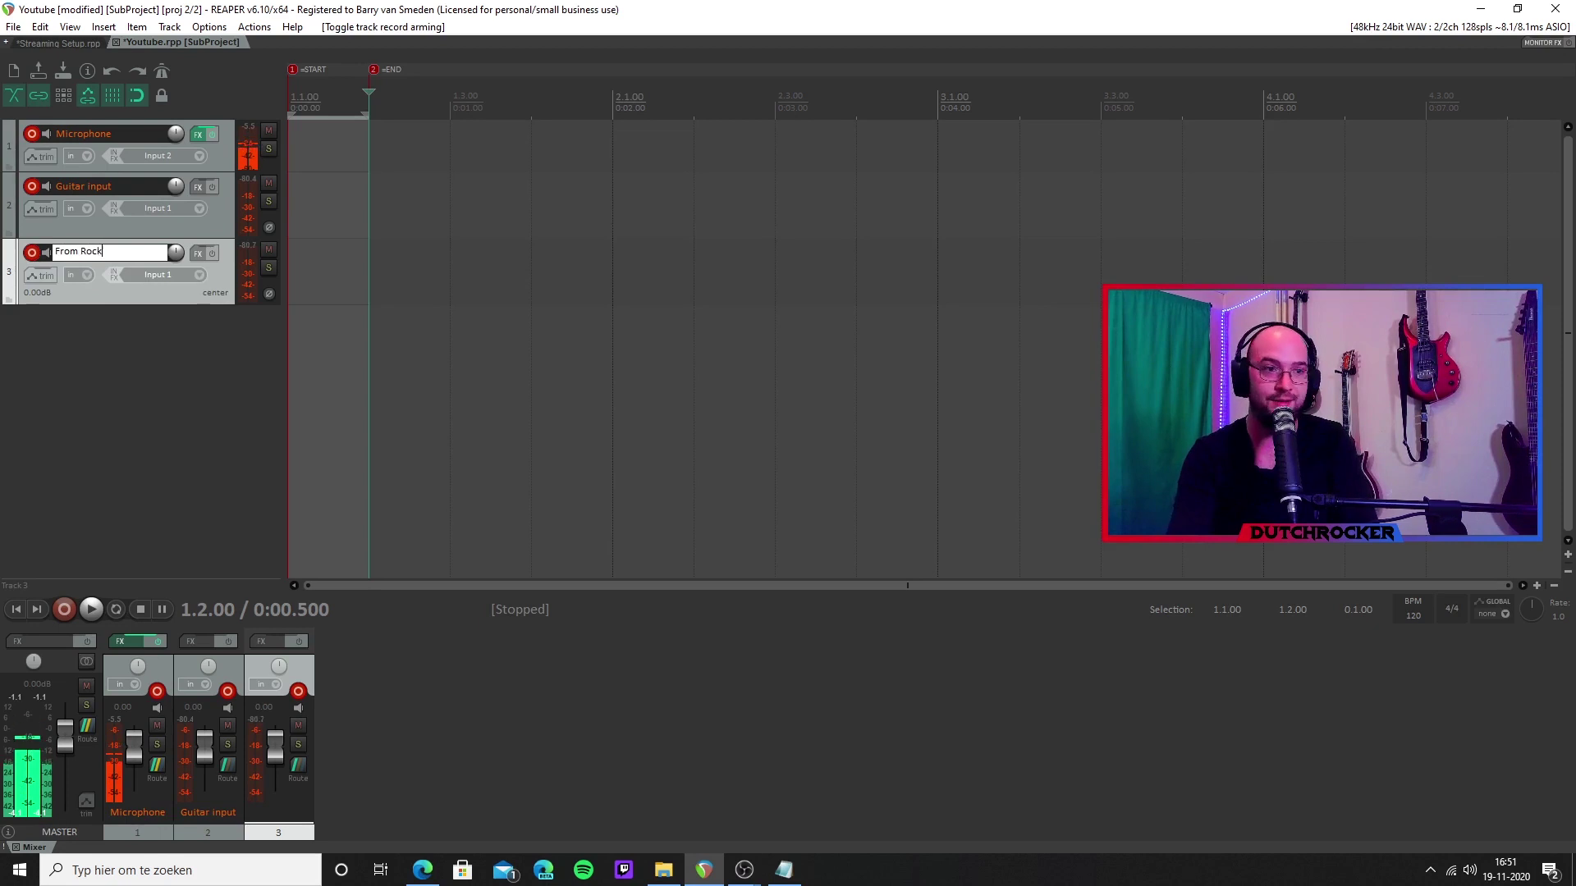
pyautogui.write('smith')
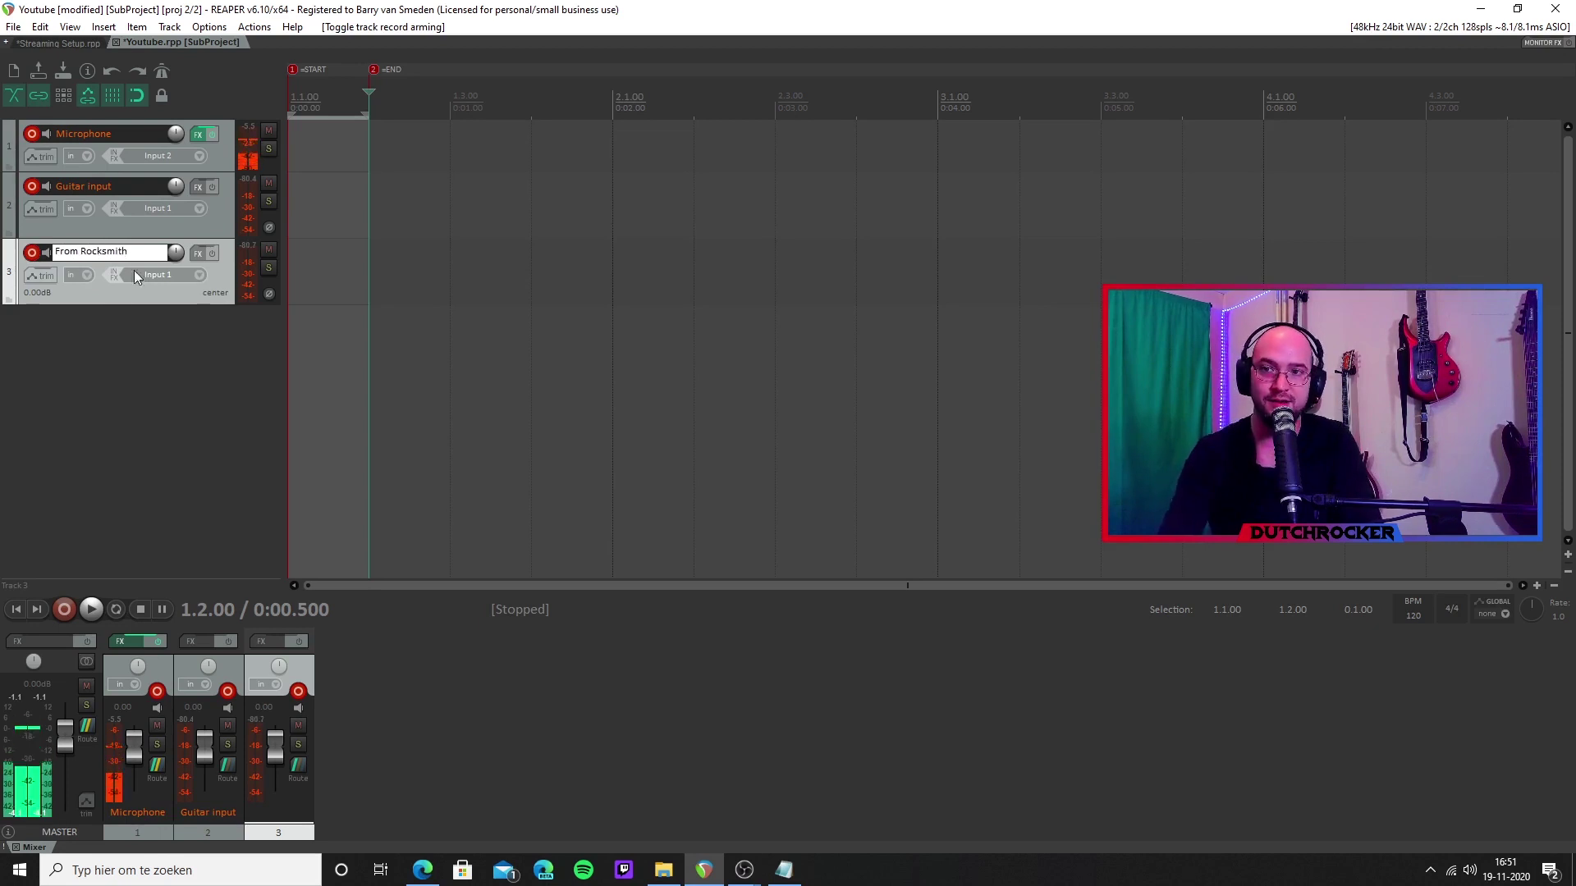
pyautogui.press('Return')
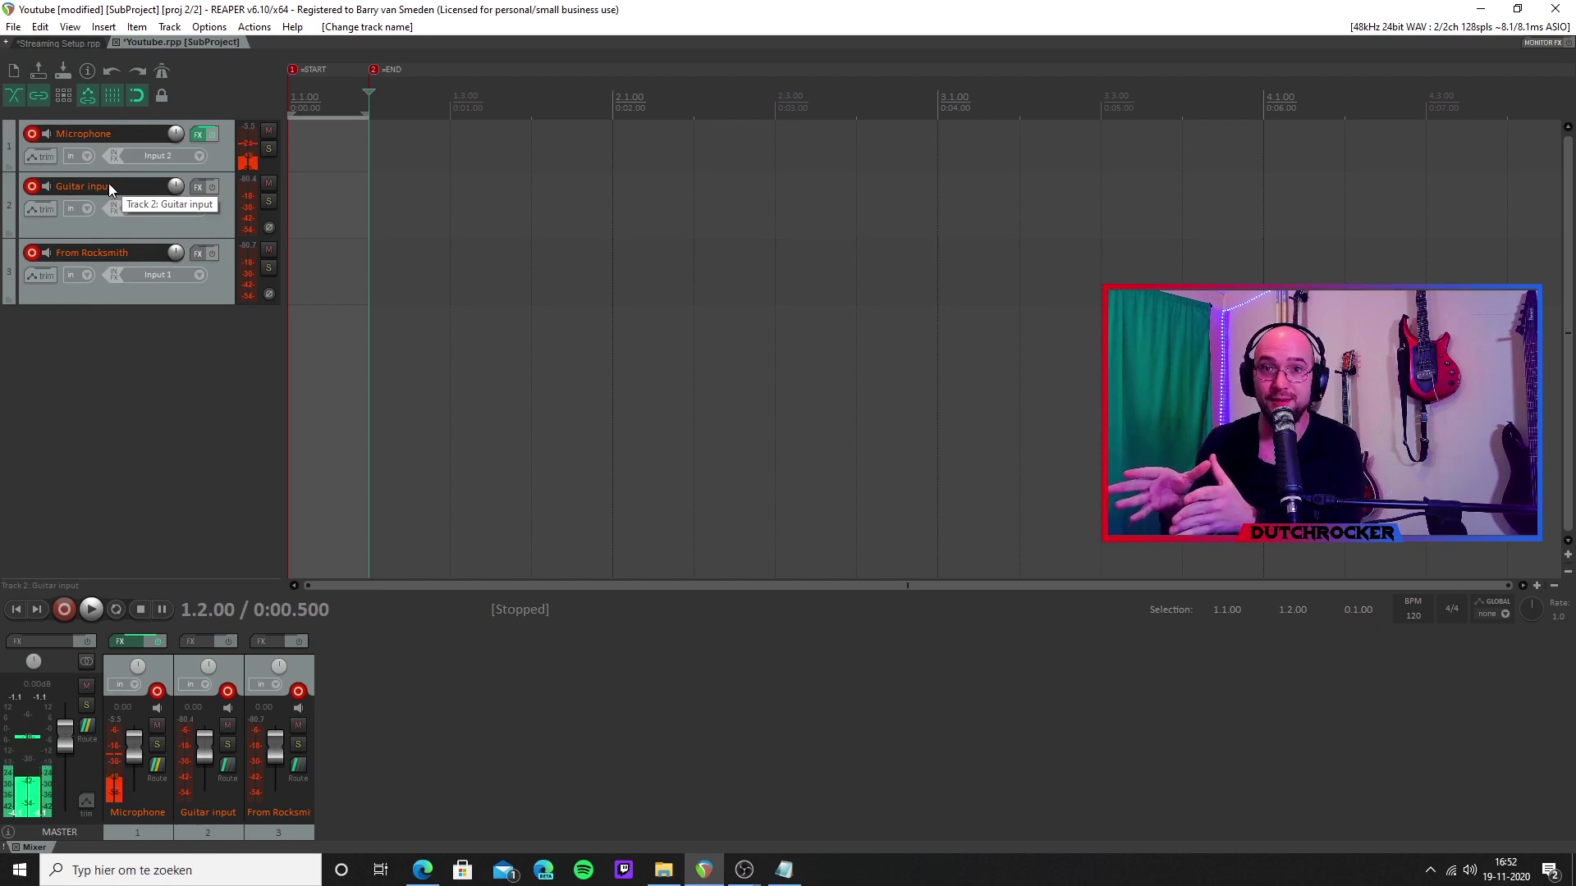
# Set the From Rocksmith track's input to stereo ReaRoute 1/ReaRoute 2.
pyautogui.click(116, 300)
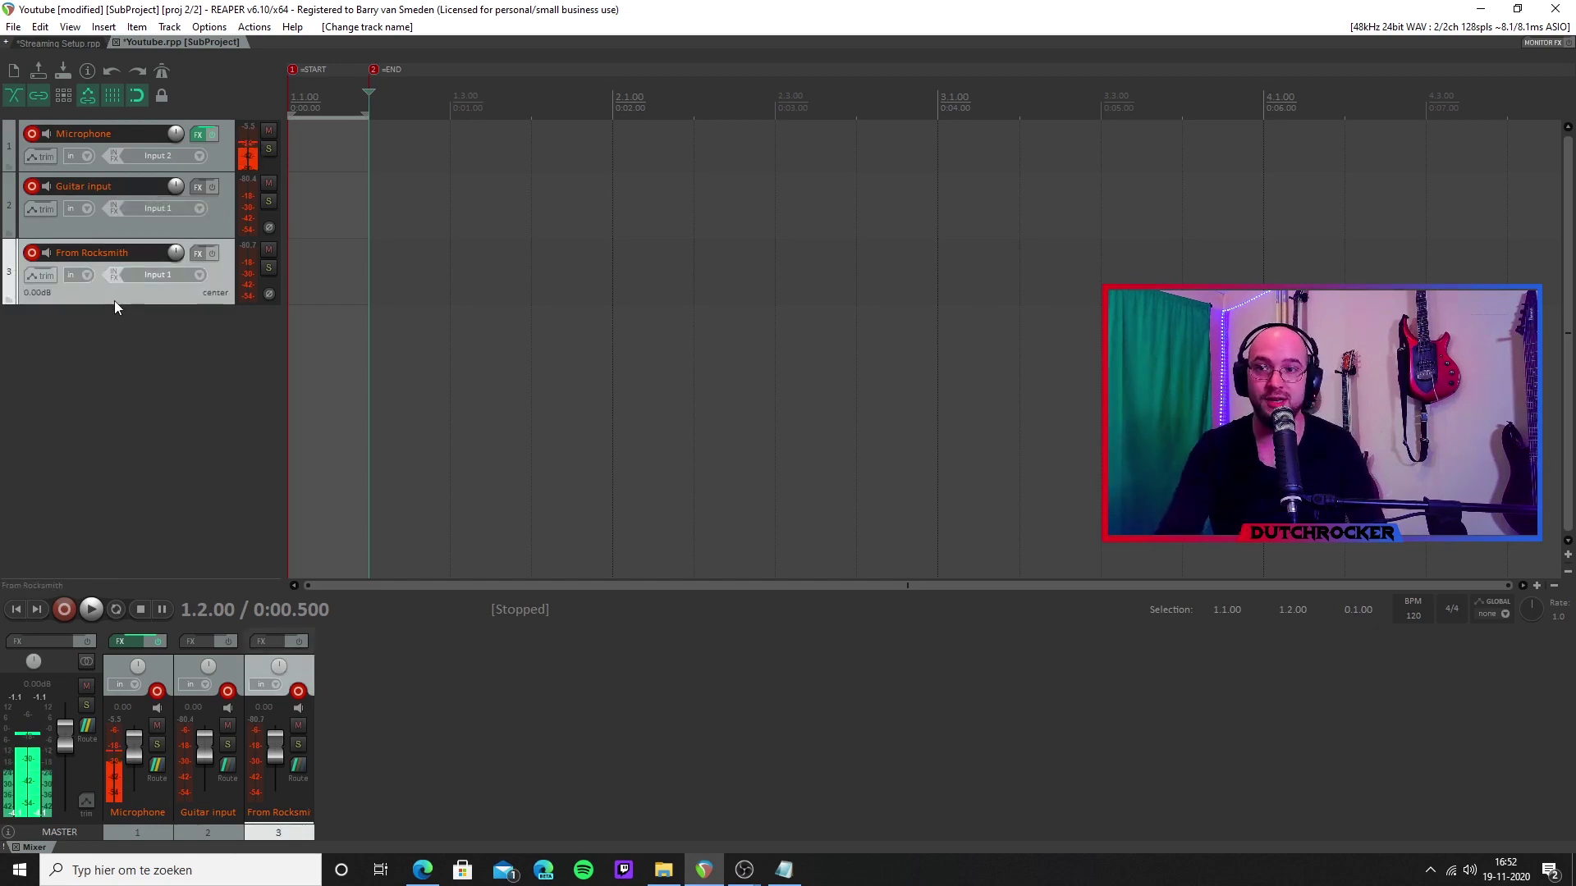
pyautogui.click(169, 276)
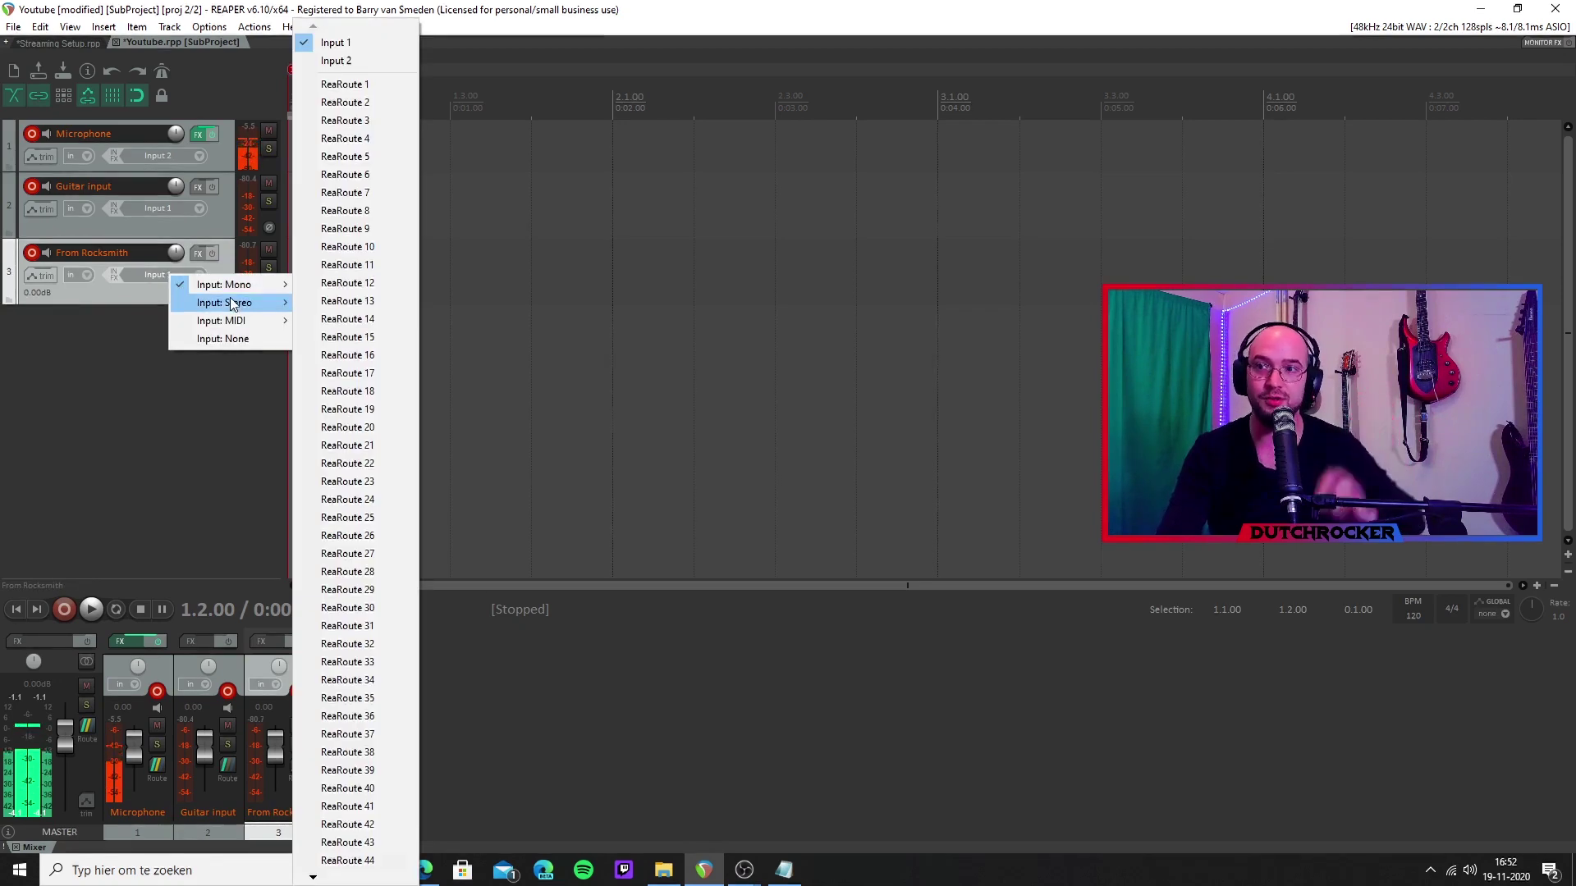
pyautogui.moveTo(232, 304)
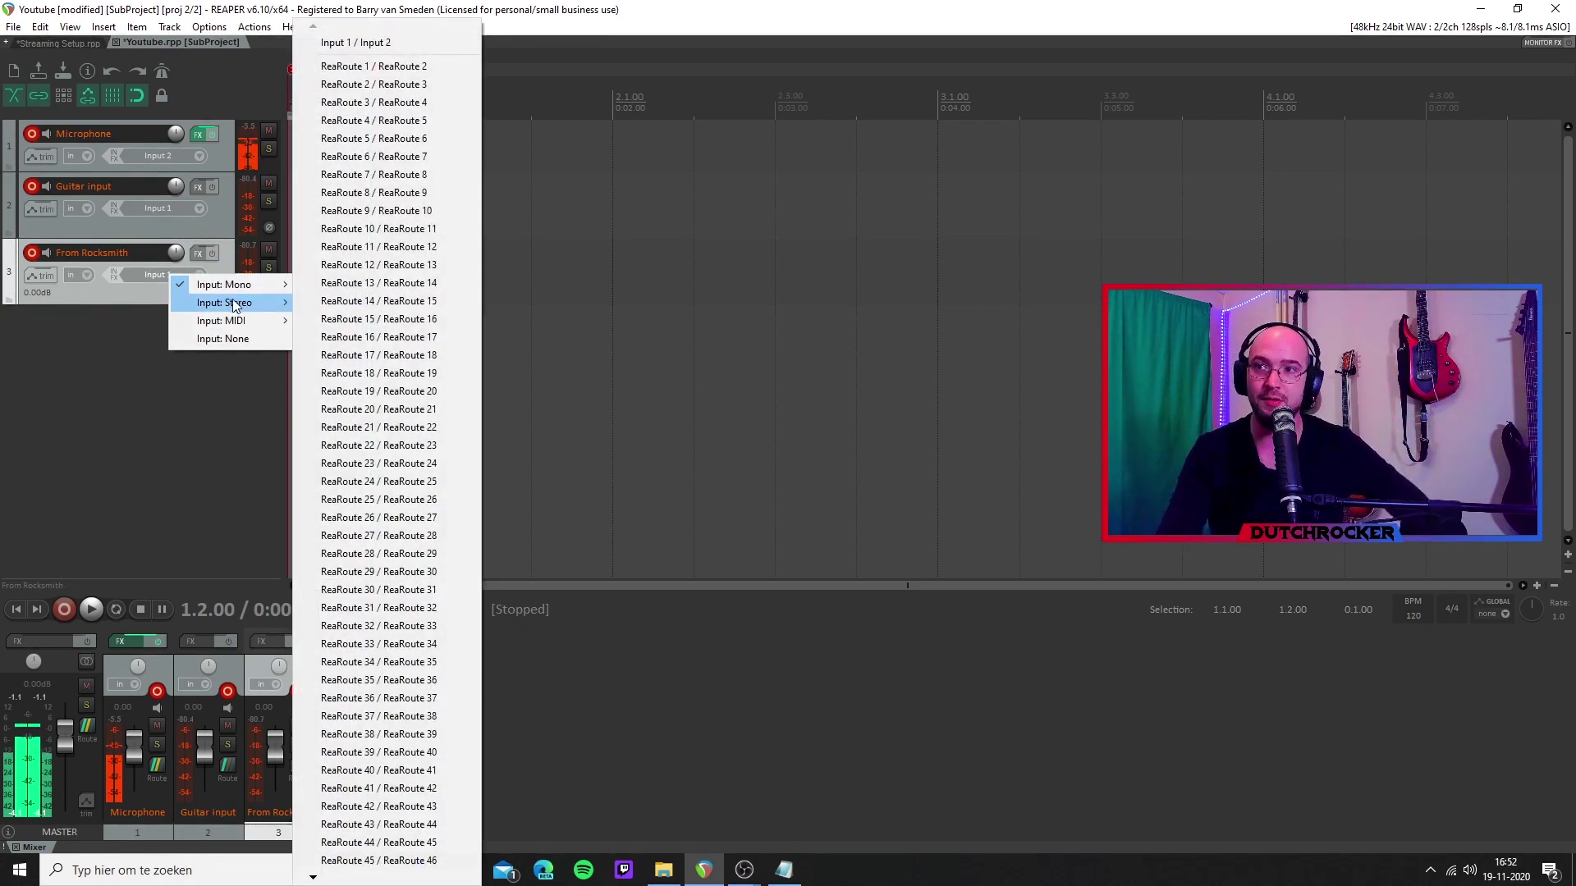
pyautogui.click(385, 67)
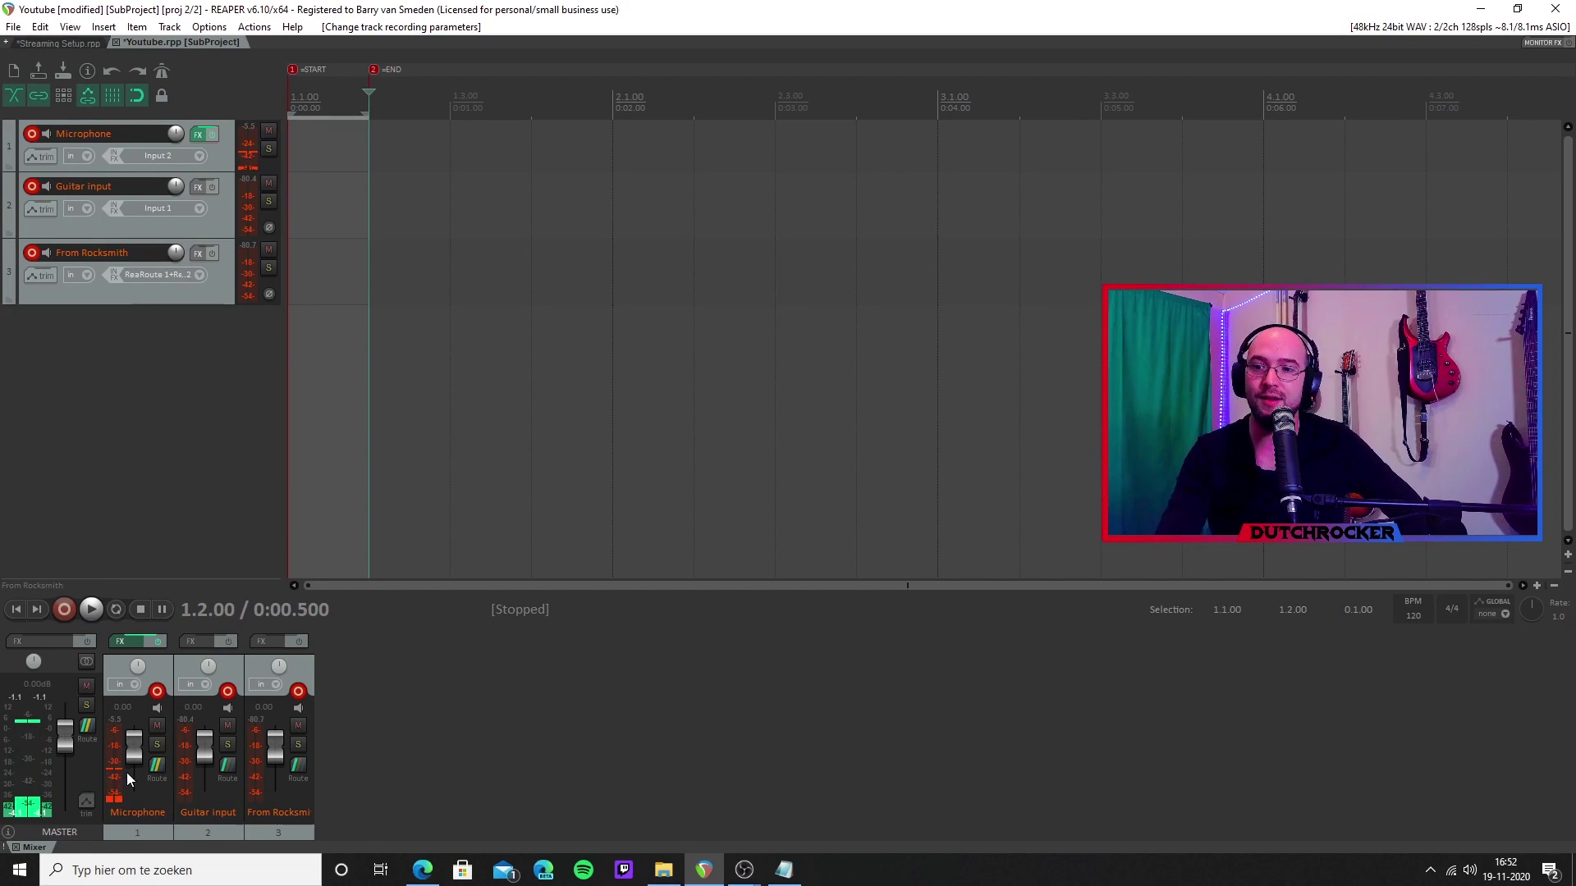
# Remove the Guitar input track's master send and route it to hardware output ReaRoute 1/ReaRoute 2.
pyautogui.click(228, 768)
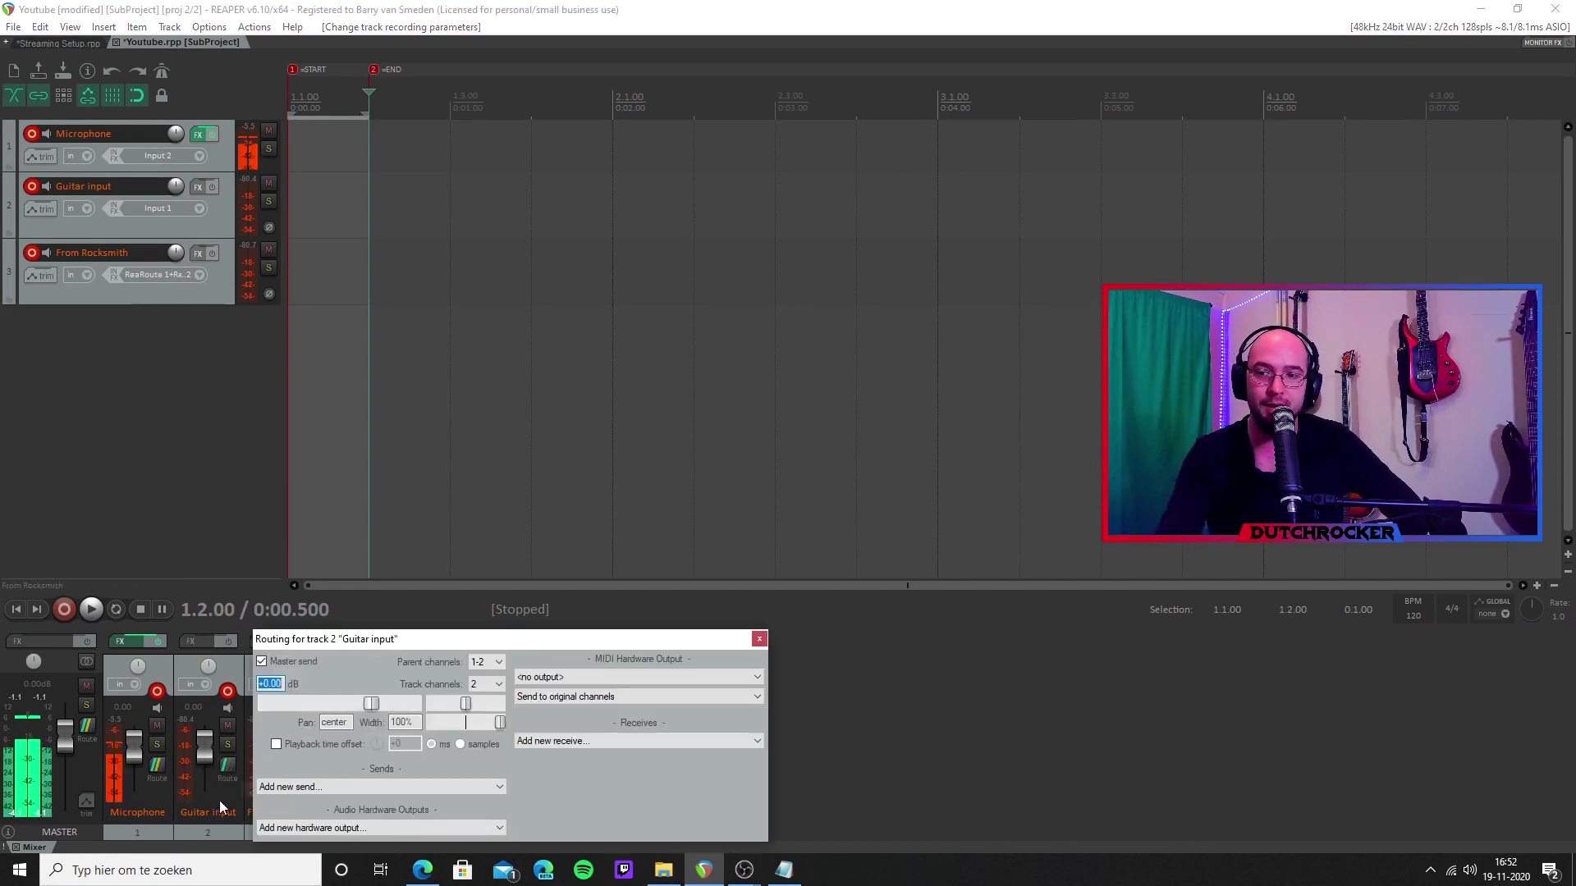
pyautogui.click(262, 662)
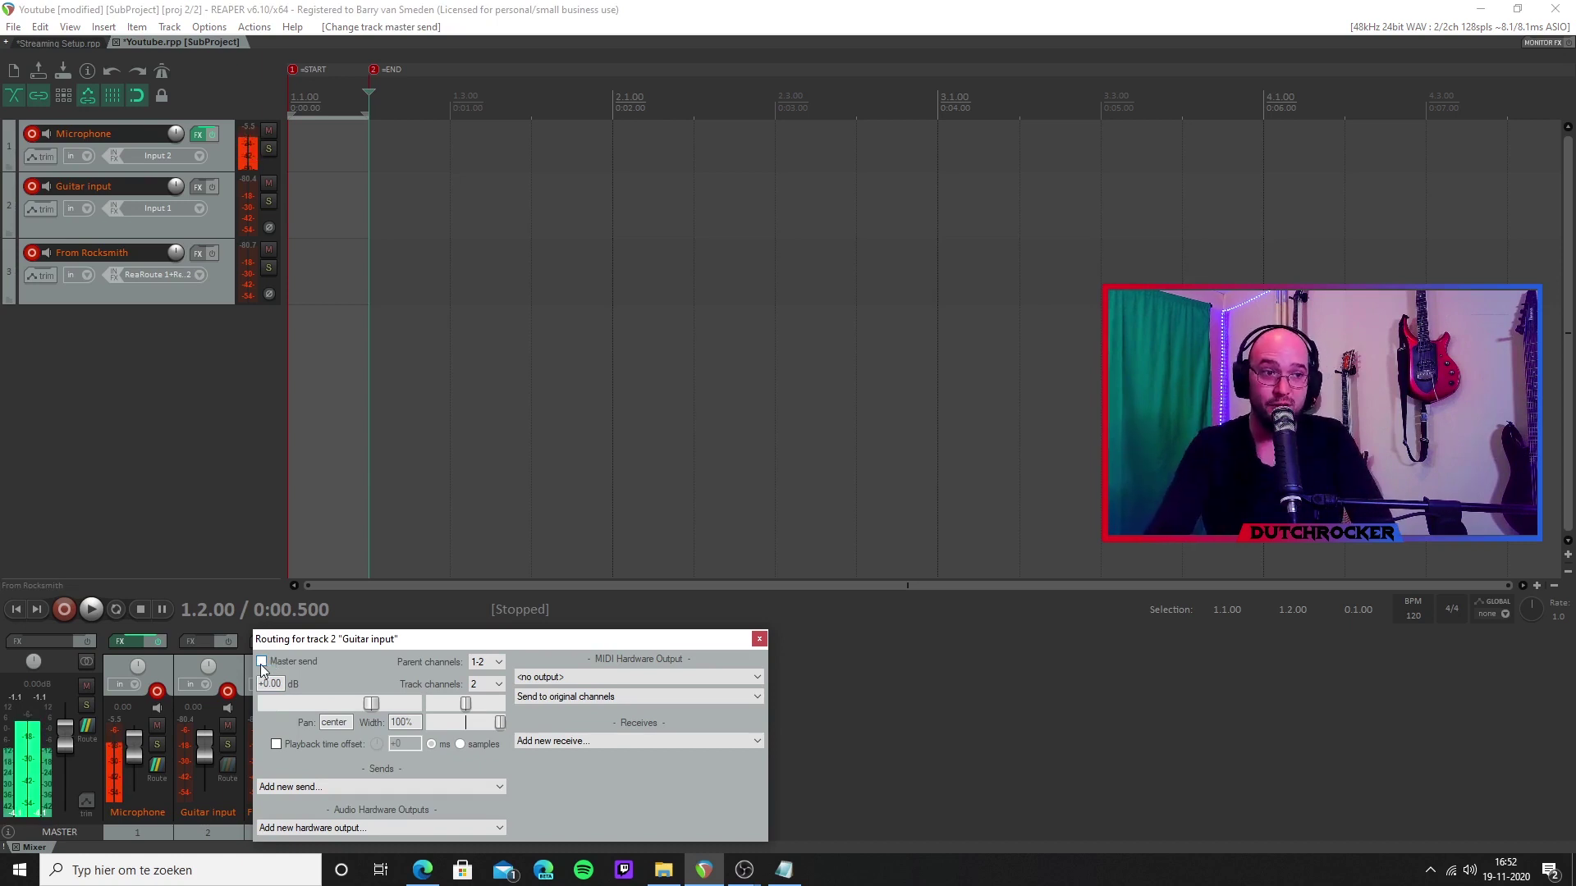
pyautogui.click(396, 830)
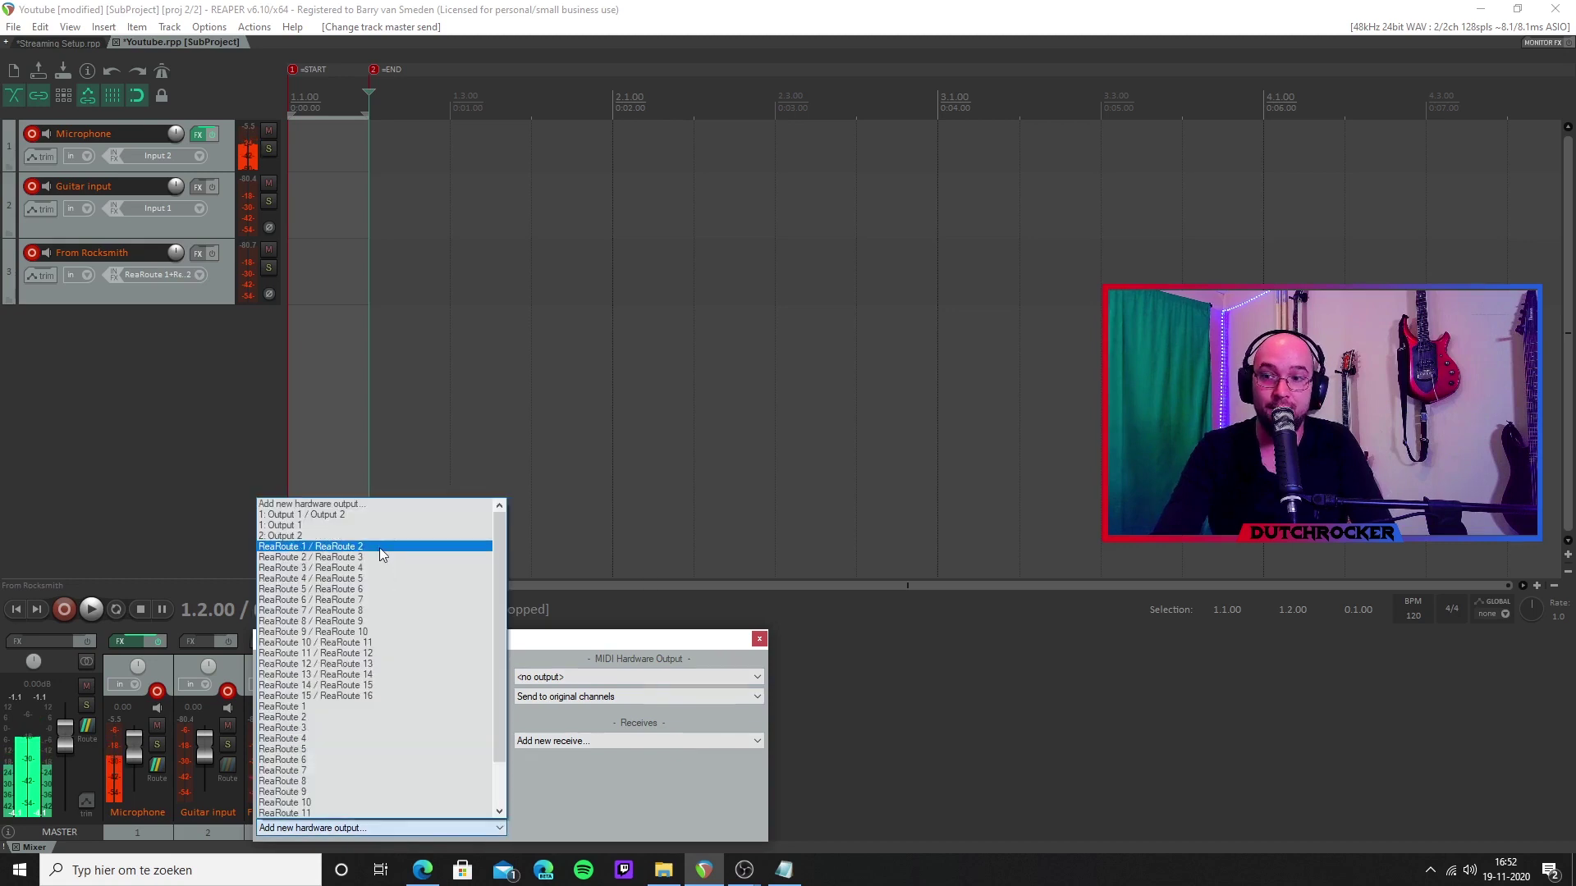
pyautogui.click(337, 548)
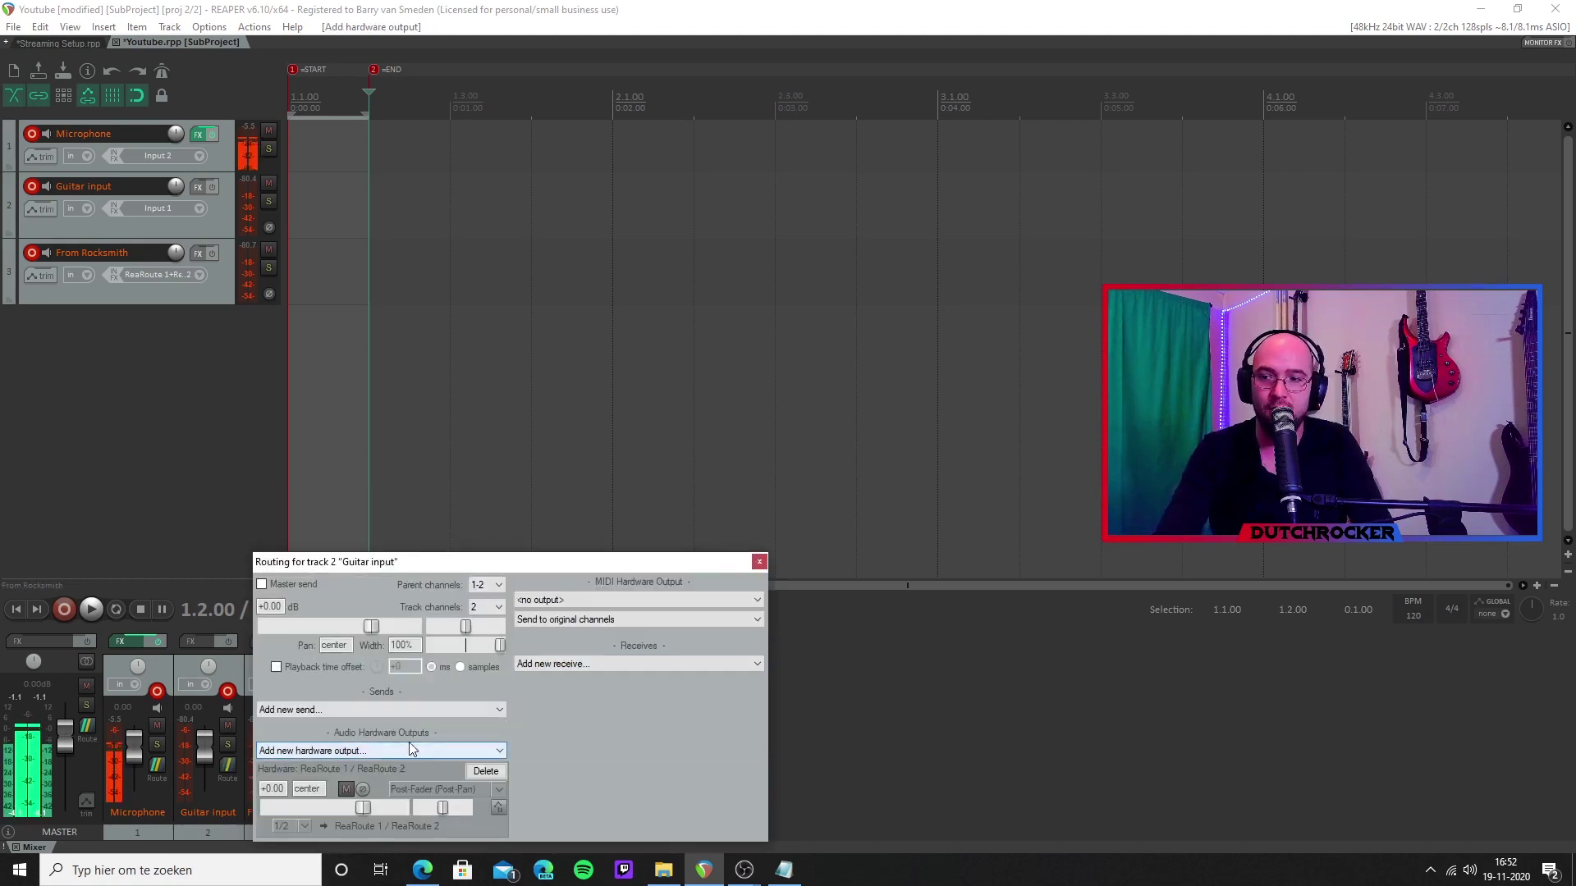
pyautogui.click(758, 563)
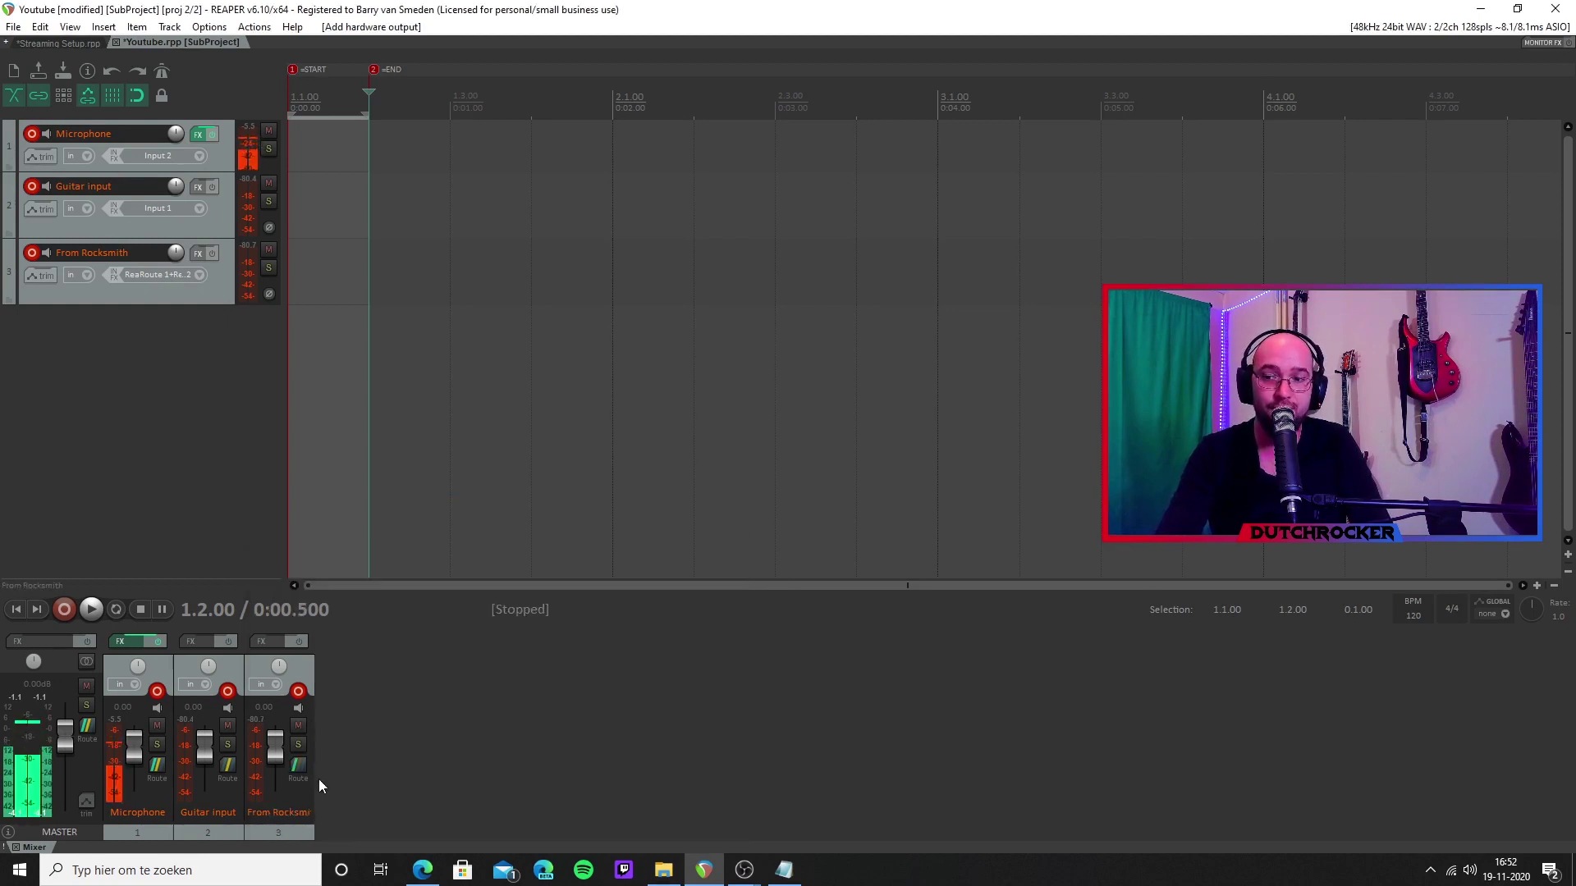
# Add hardware output ReaRoute 3 / ReaRoute 4 to the From Rocksmith track's routing.
pyautogui.click(299, 766)
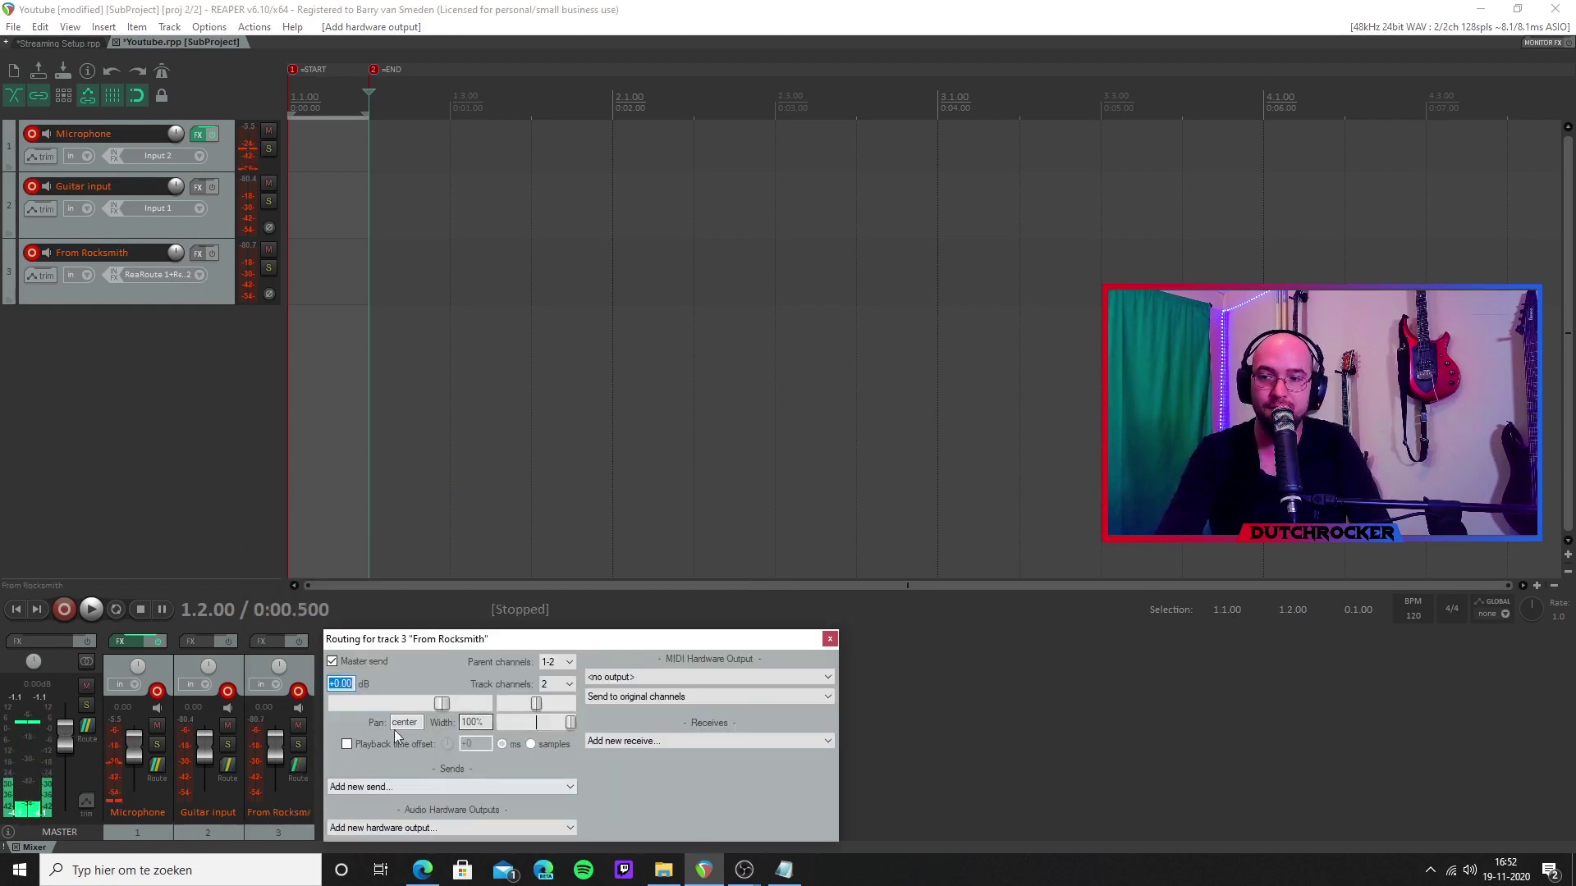
pyautogui.click(414, 827)
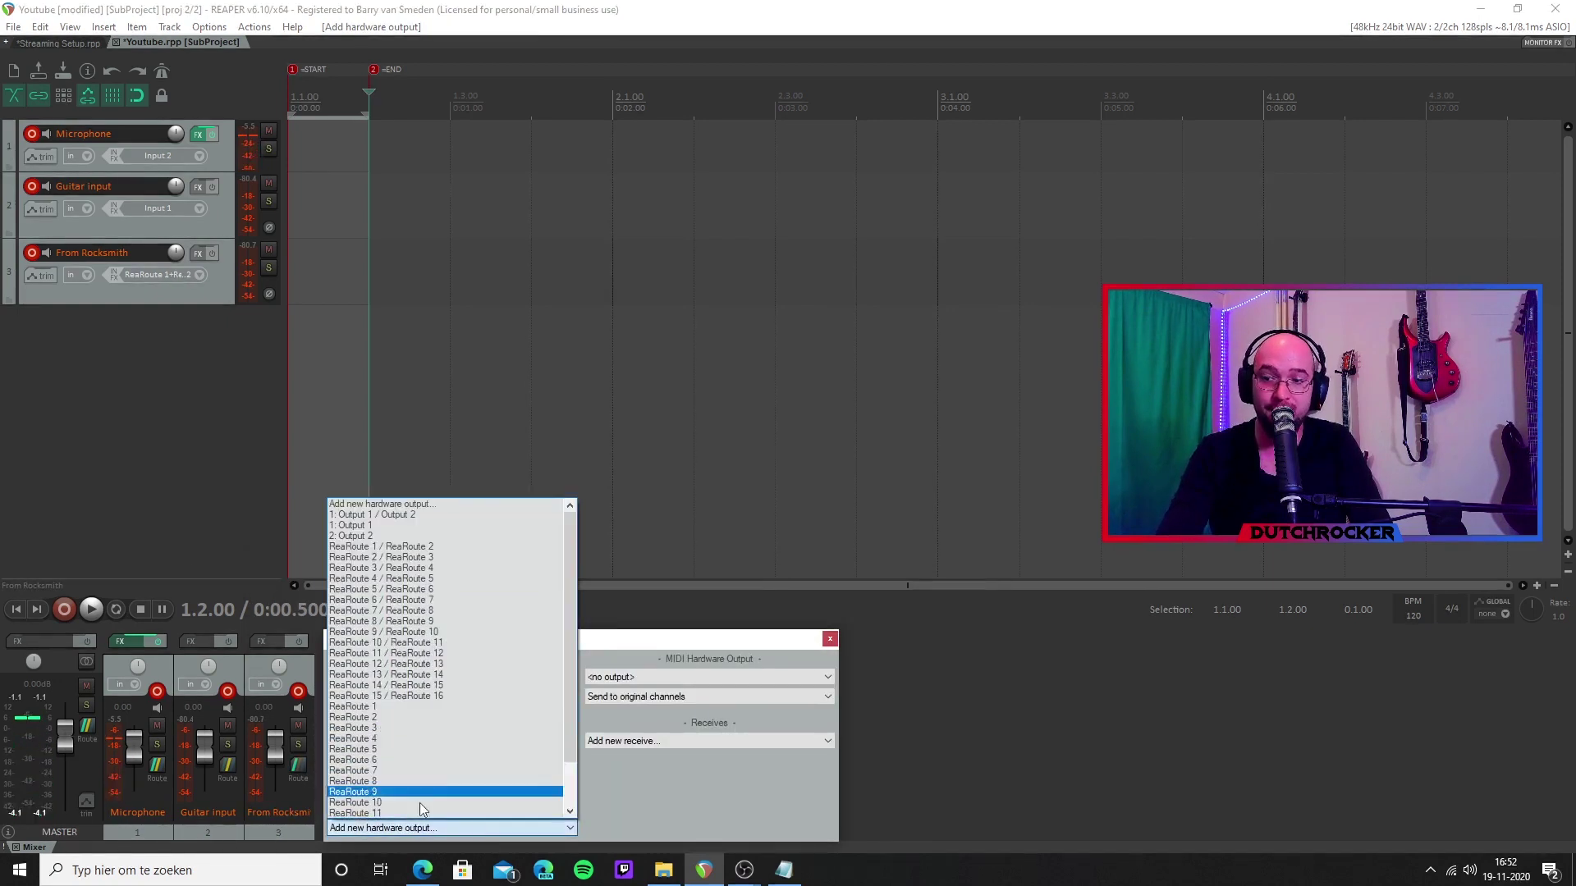
pyautogui.click(382, 568)
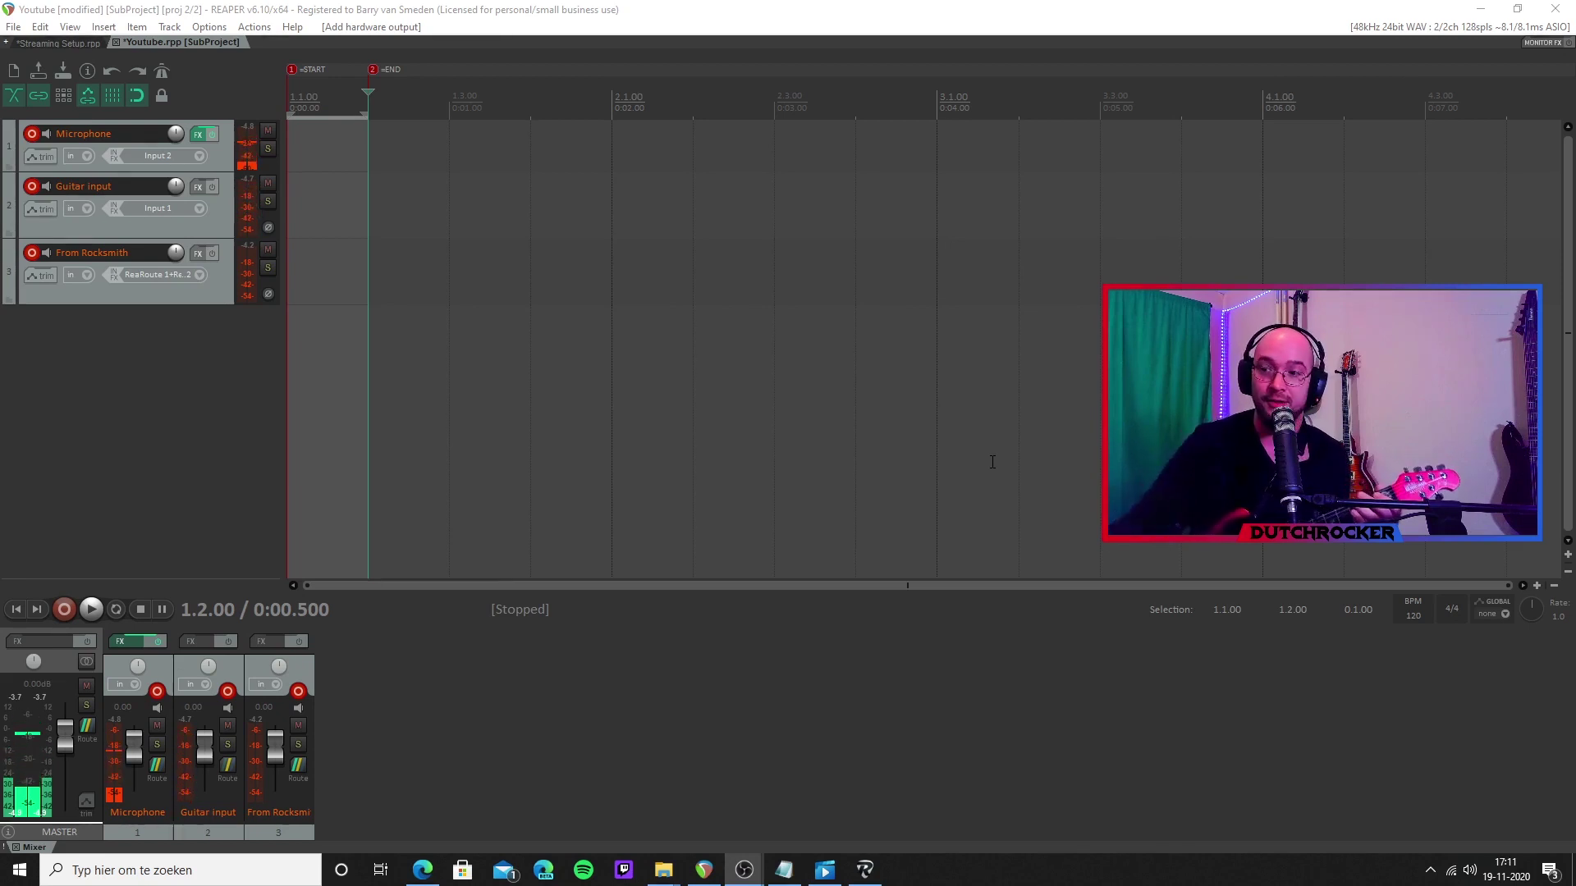
# Bring Rocksmith 2014 to the front and choose RESUME PRACTICE to continue Riff Repeater.
pyautogui.click(857, 875)
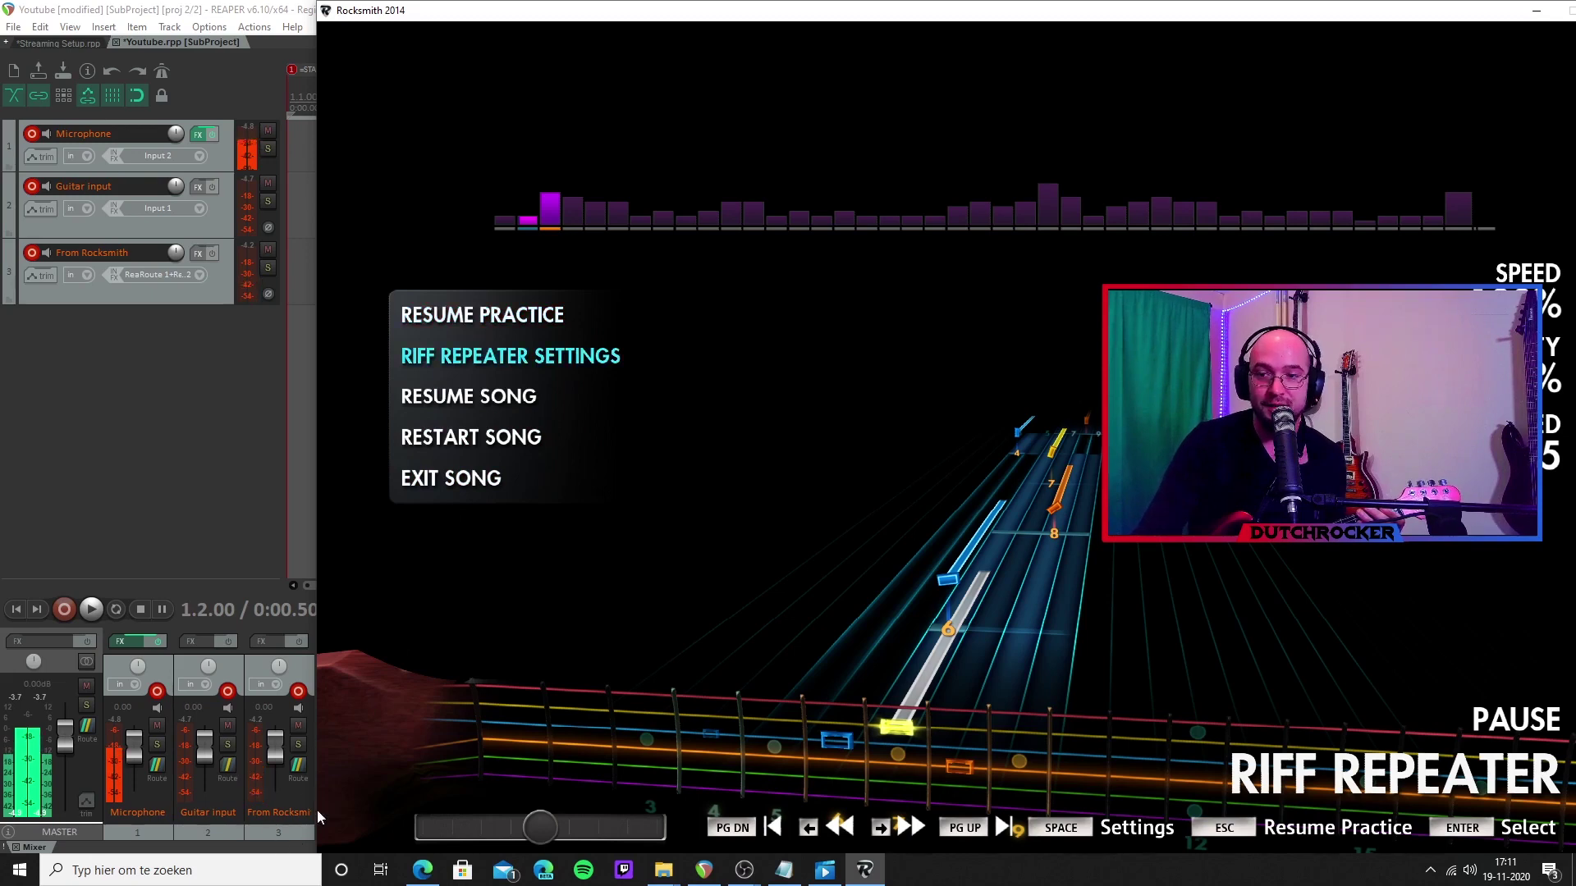
pyautogui.click(474, 315)
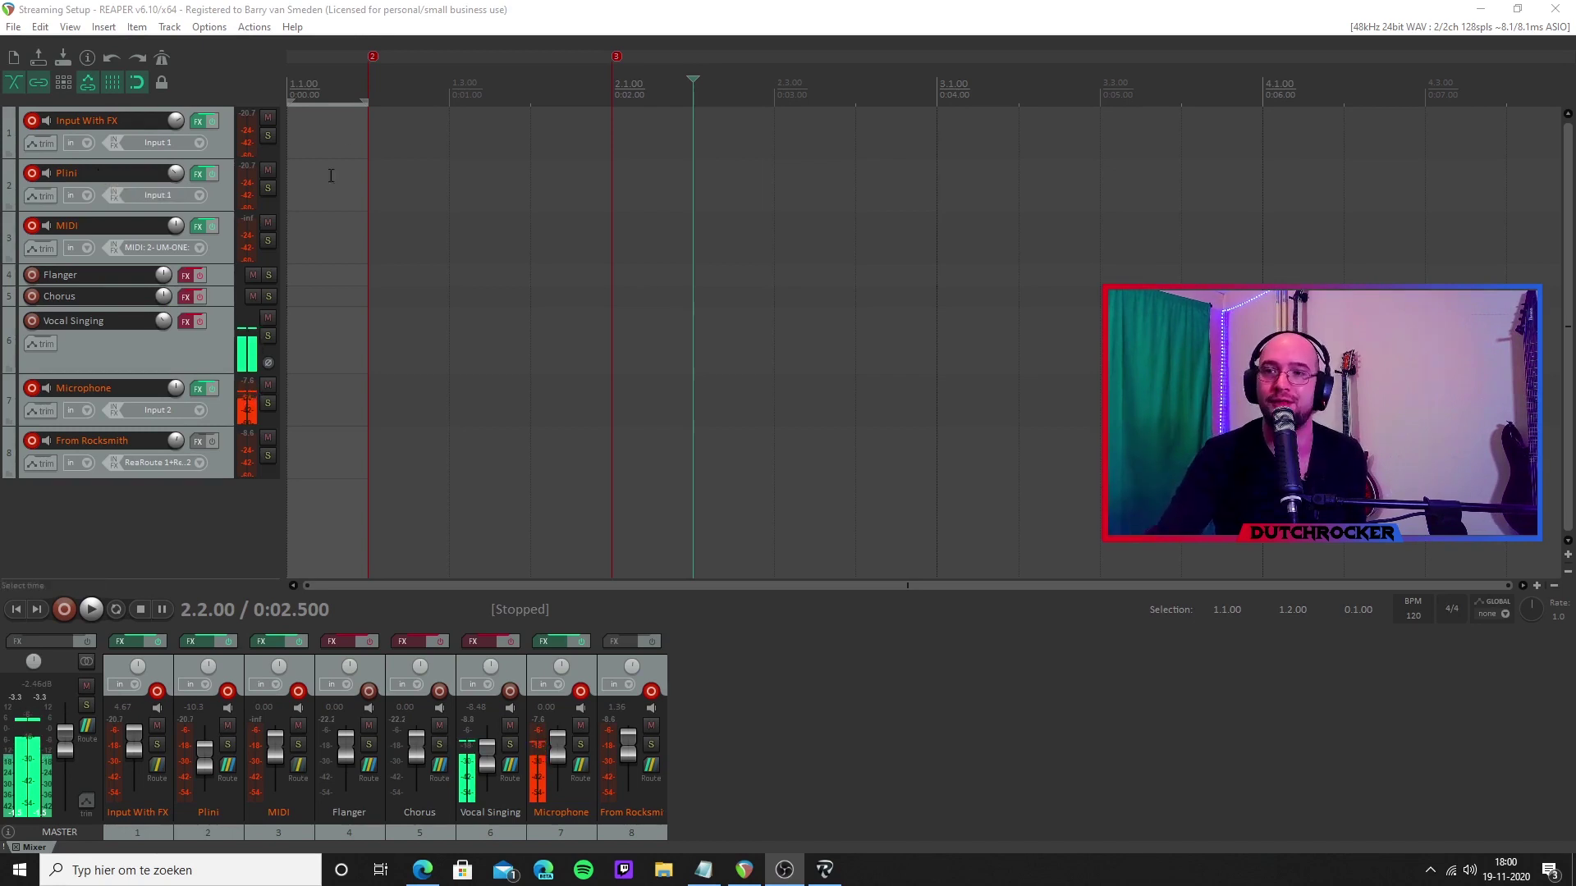
# Select the Plini track, toggle its FX, show its Archetype Plini chain, then return to Rocksmith.
pyautogui.rightClick(134, 506)
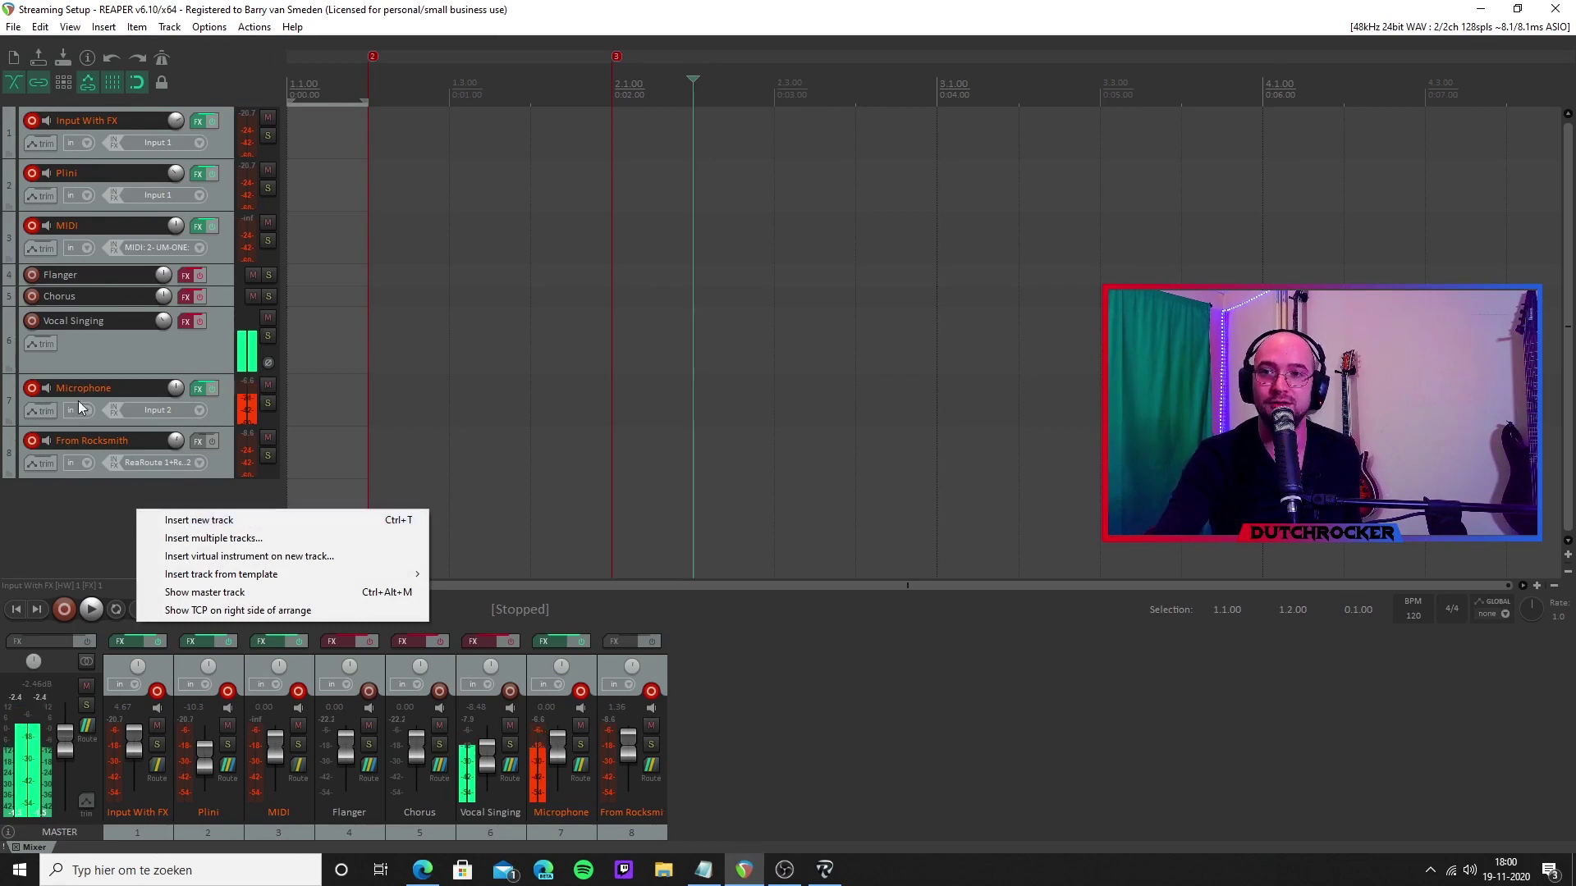
pyautogui.click(100, 201)
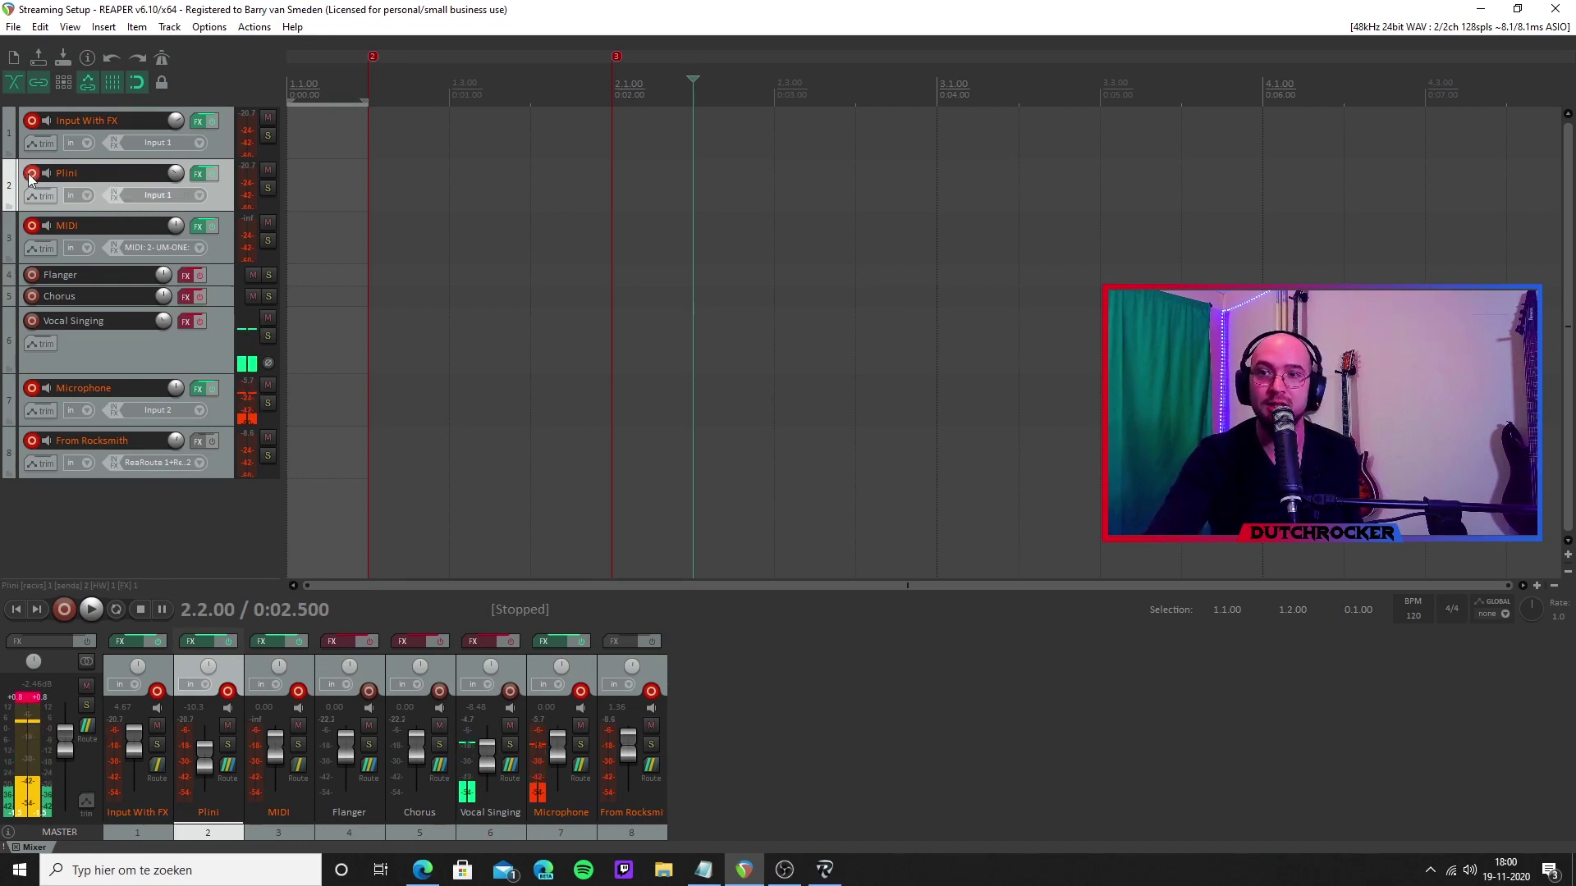
pyautogui.click(209, 174)
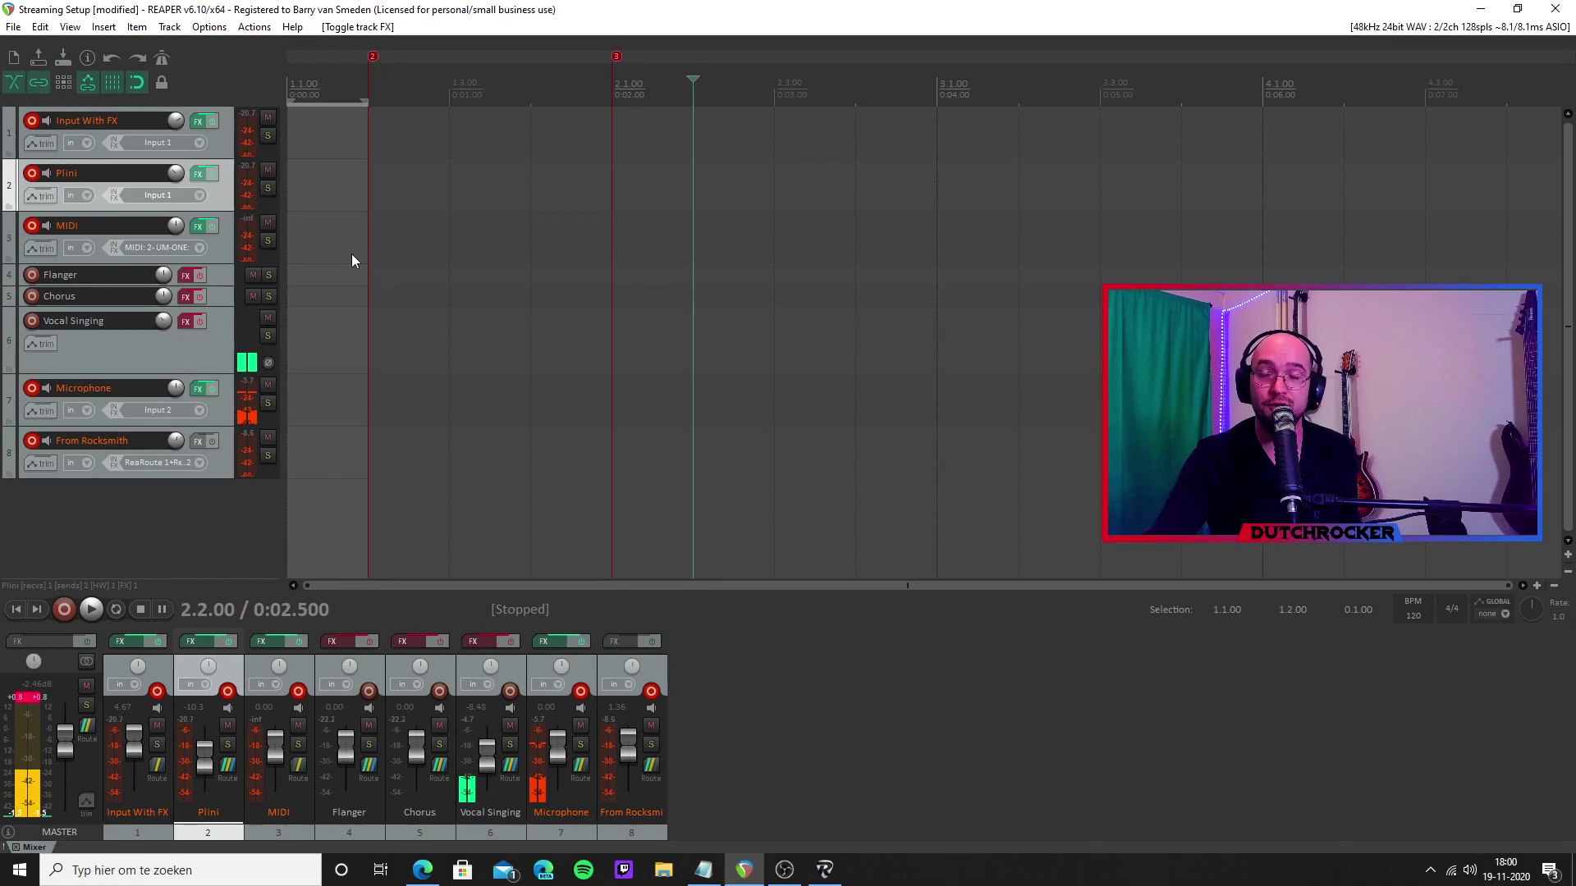
pyautogui.hotkey('shift', 'f')
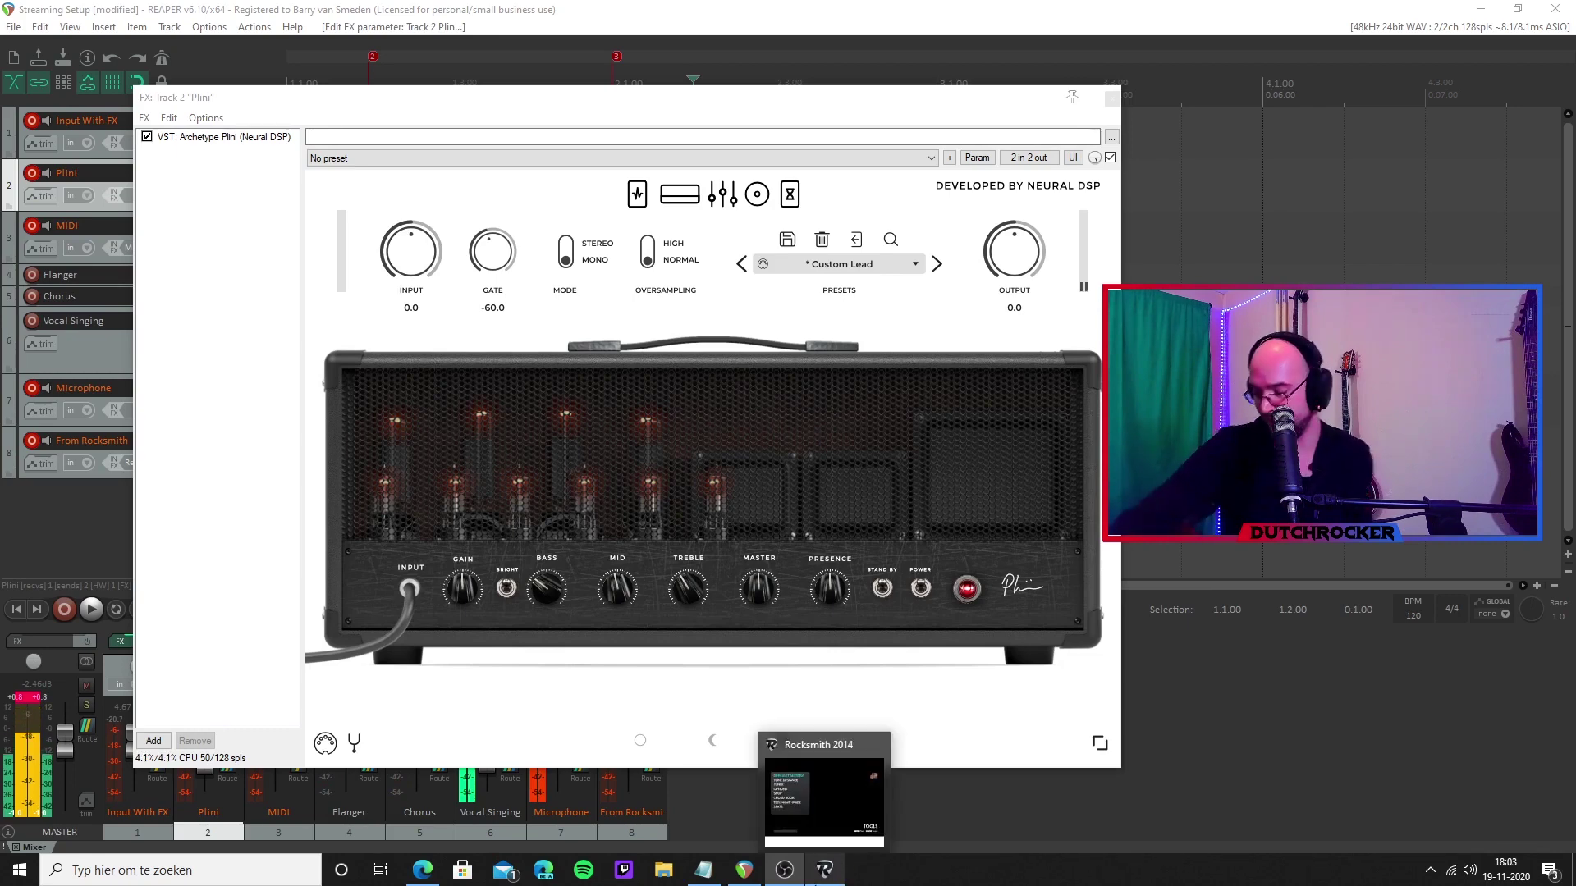
pyautogui.click(825, 870)
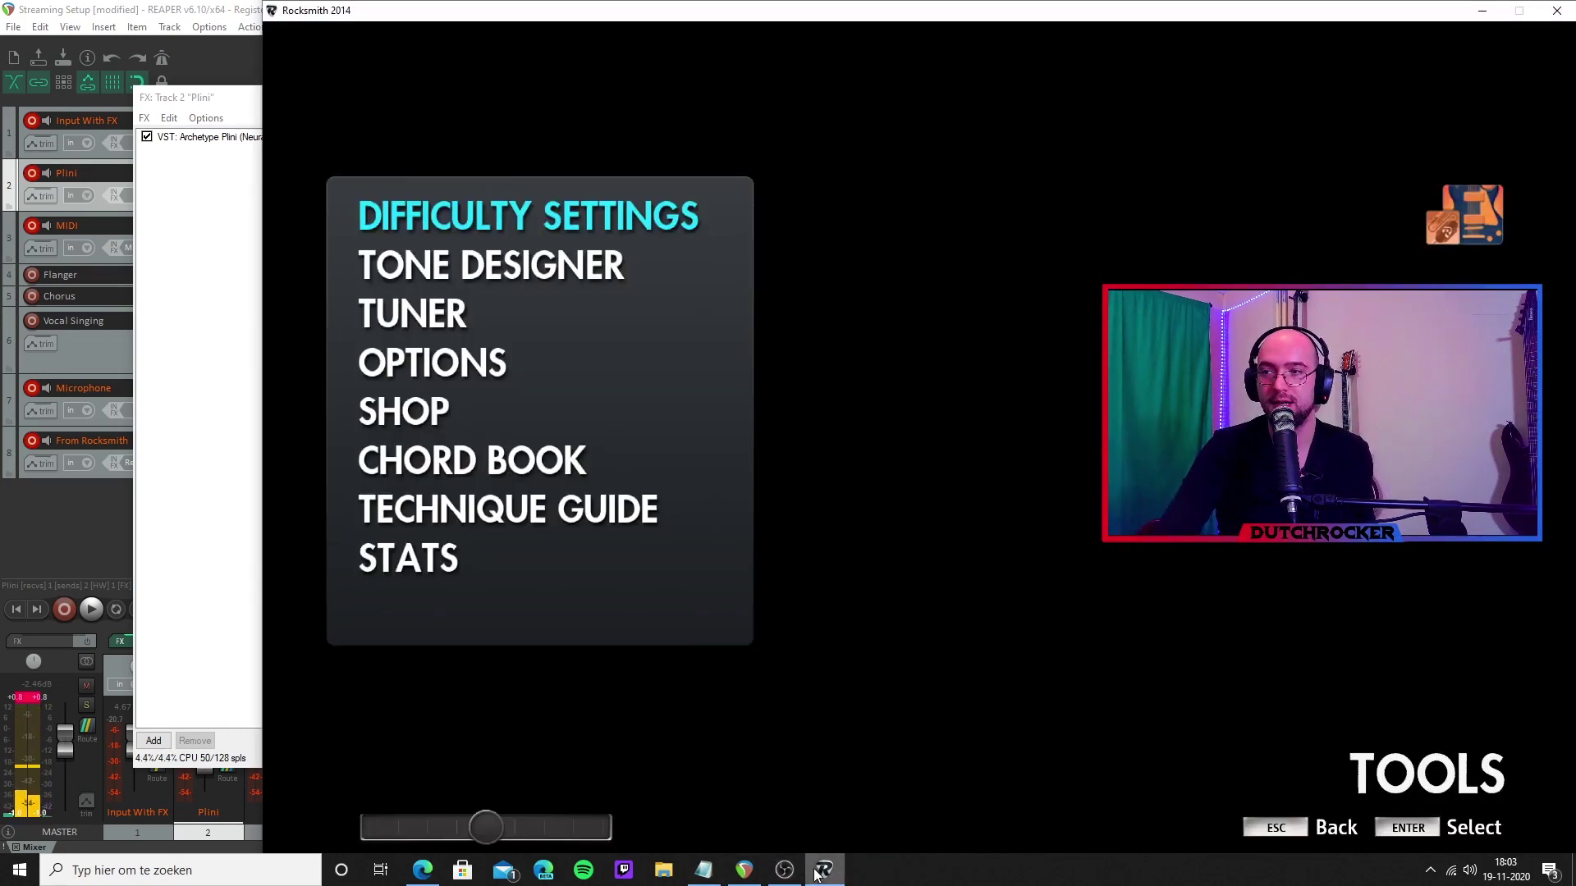
# Check the music volume in Options > Mixer, then back out to In The End's song details.
pyautogui.click(463, 364)
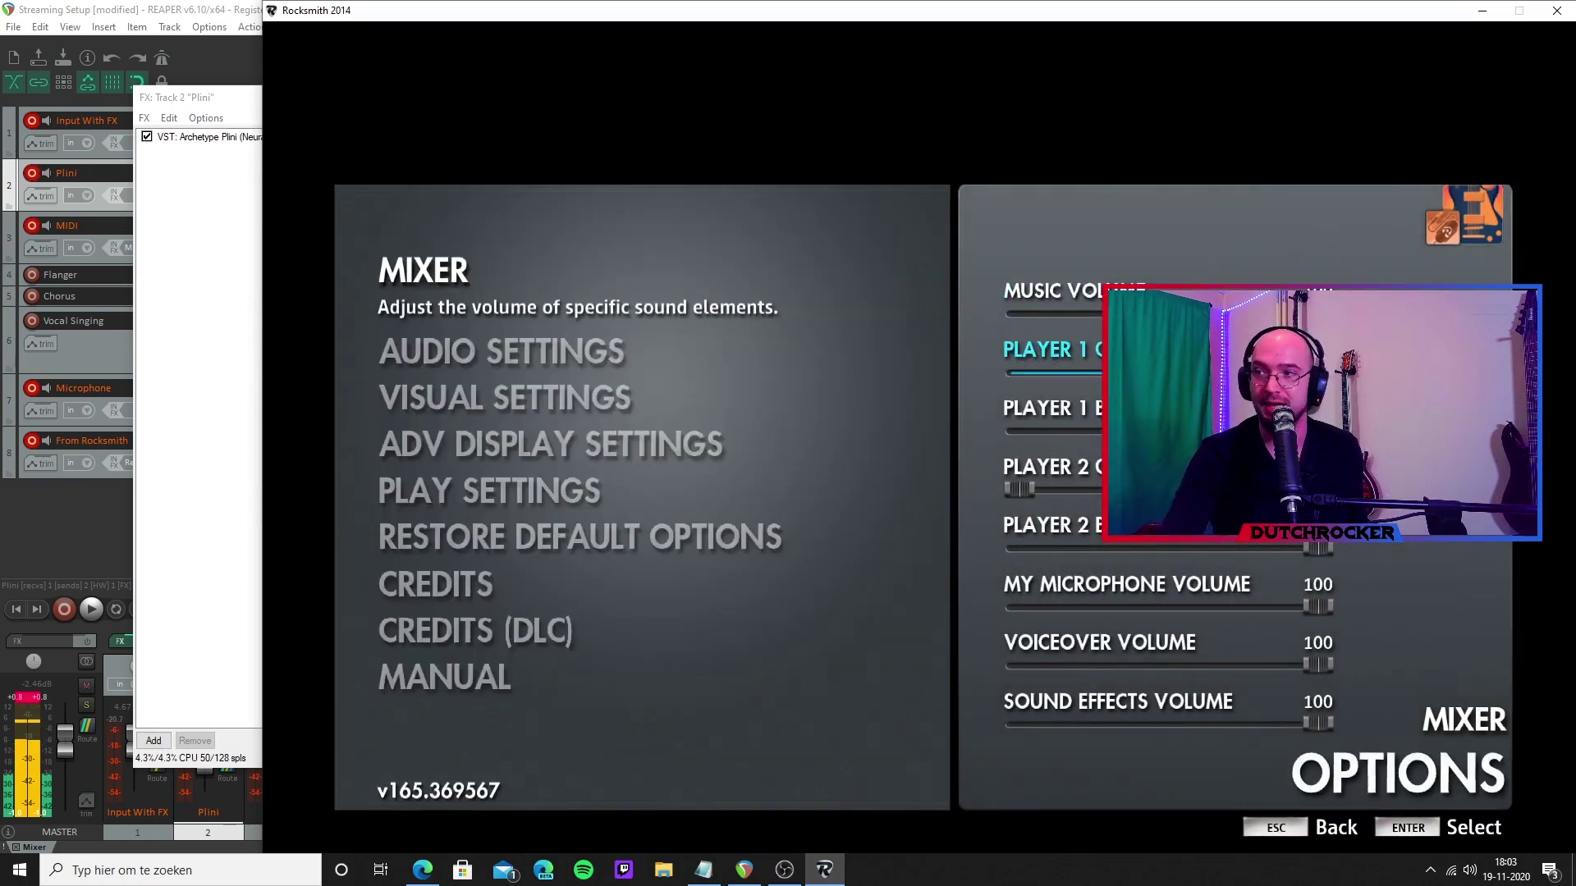
pyautogui.press('Up')
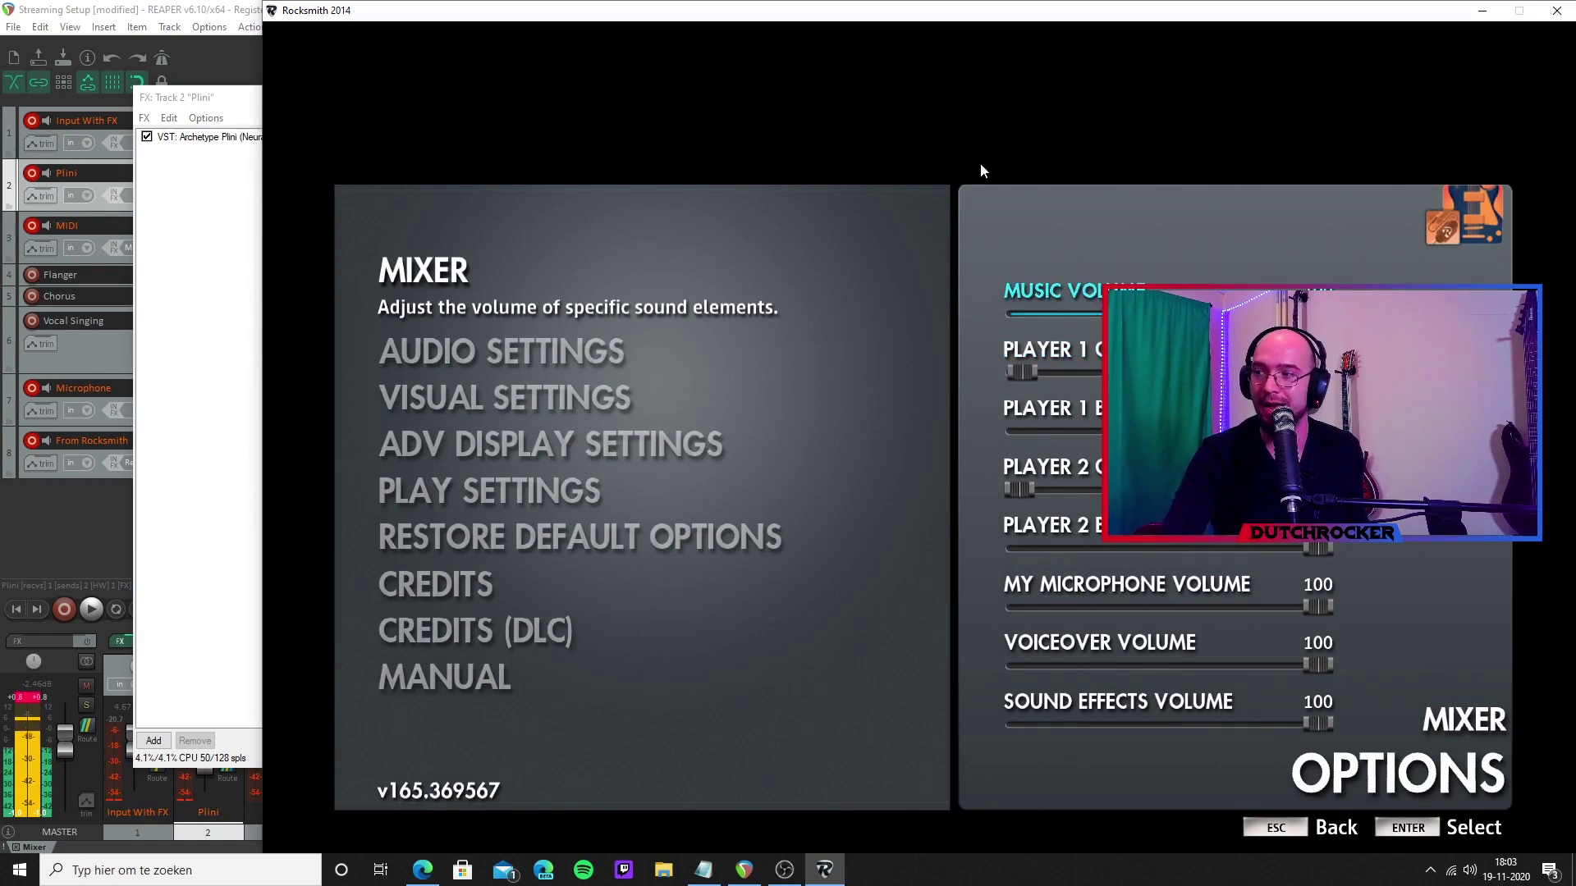
pyautogui.press('Escape')
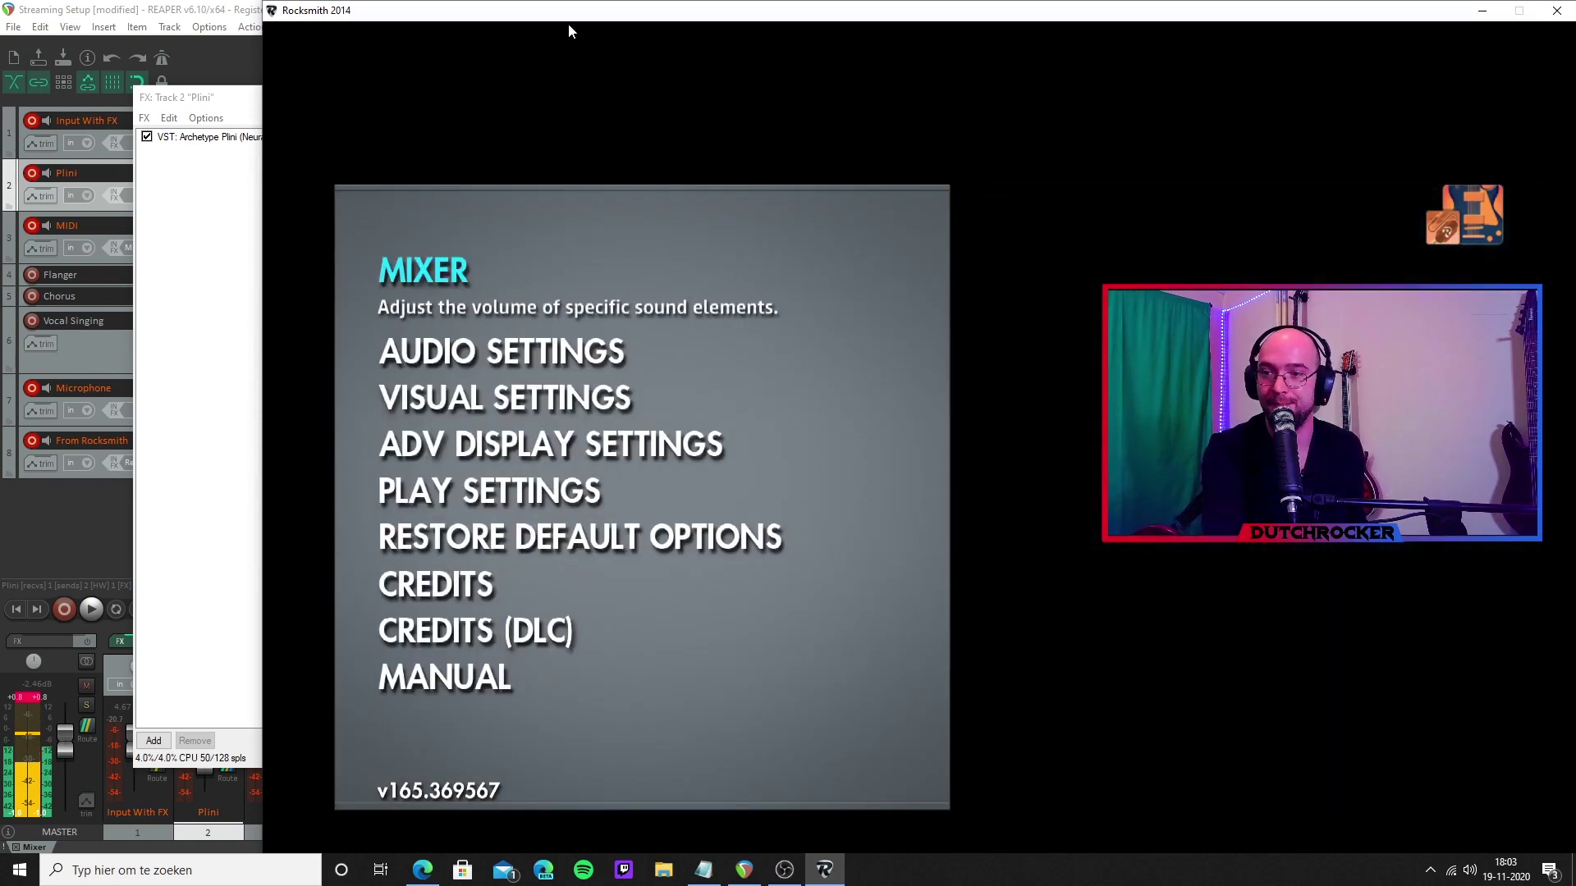
pyautogui.press('Escape')
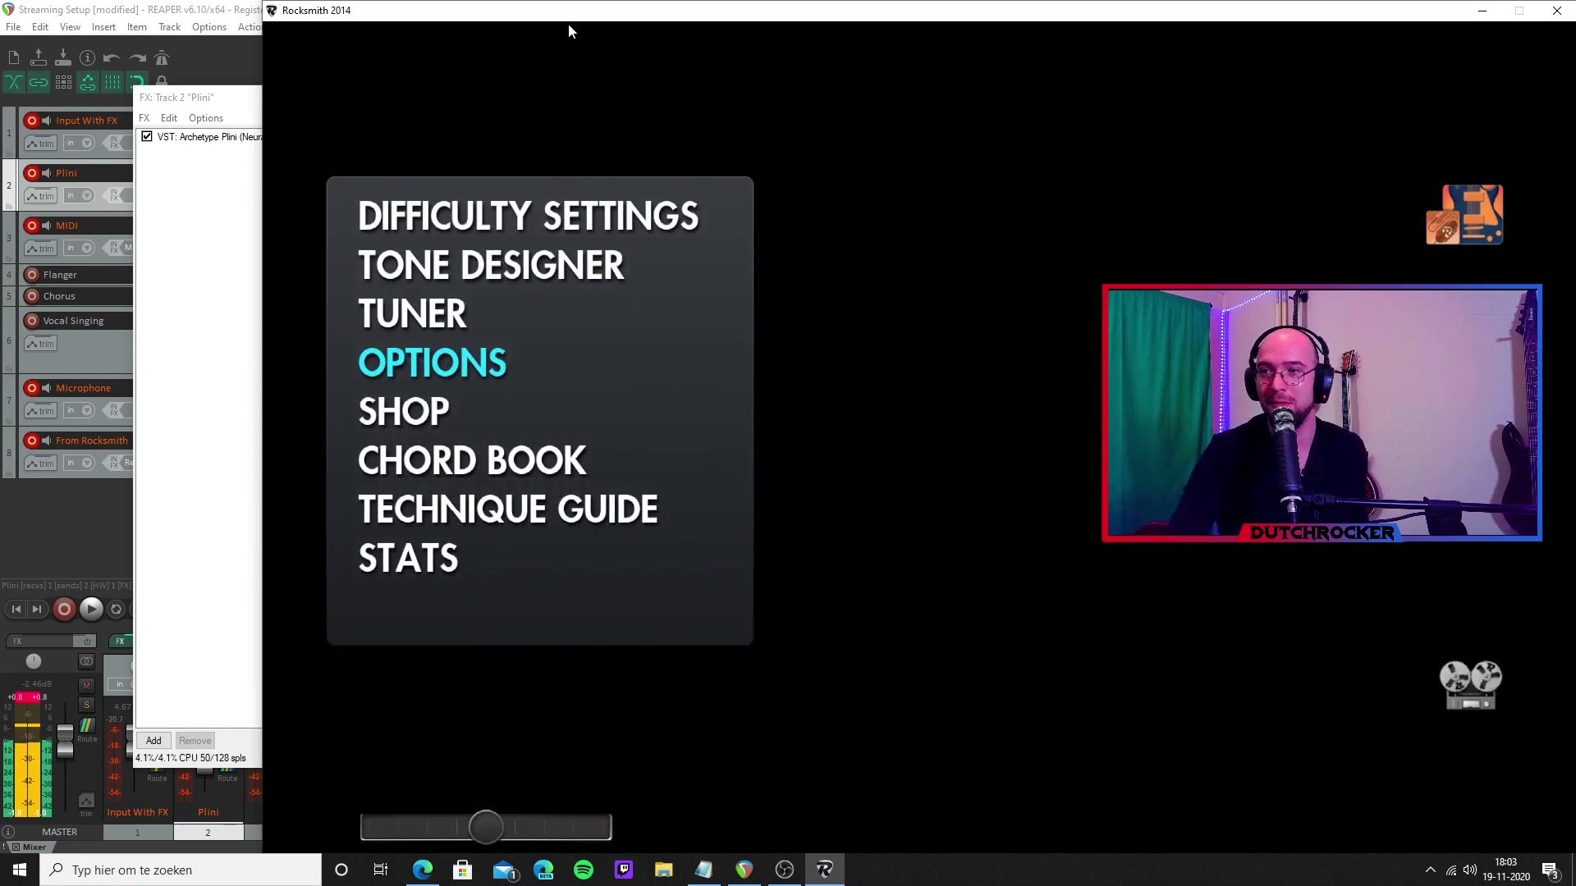
pyautogui.press('Escape')
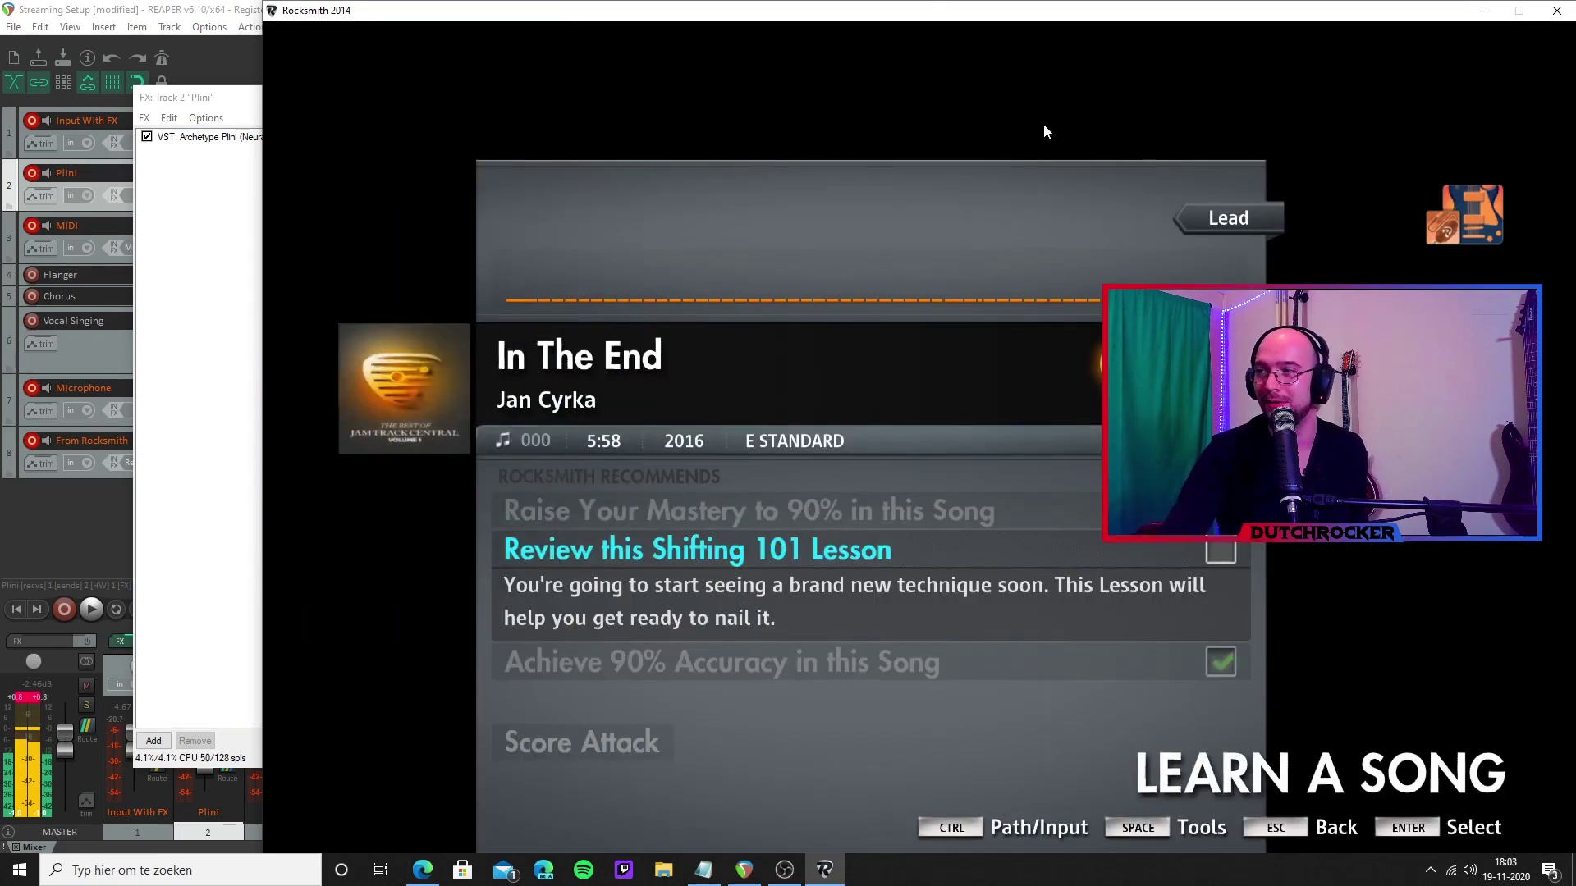
# Start playing In The End, skipping the tuner and confirming the warning.
pyautogui.press('Return')
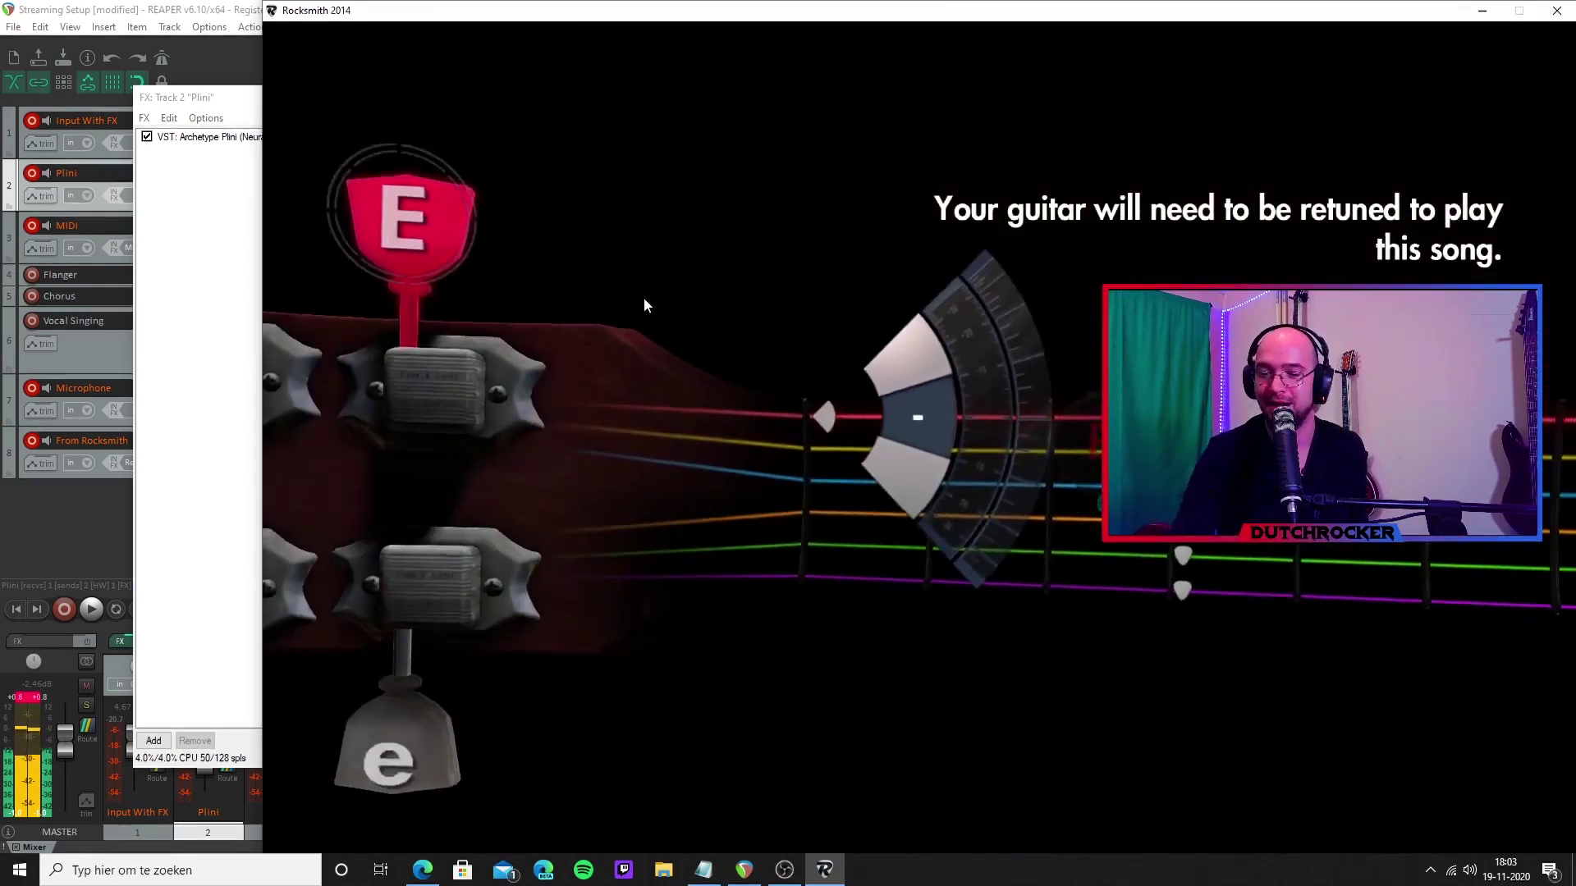
pyautogui.press('Delete')
pyautogui.press('Return')
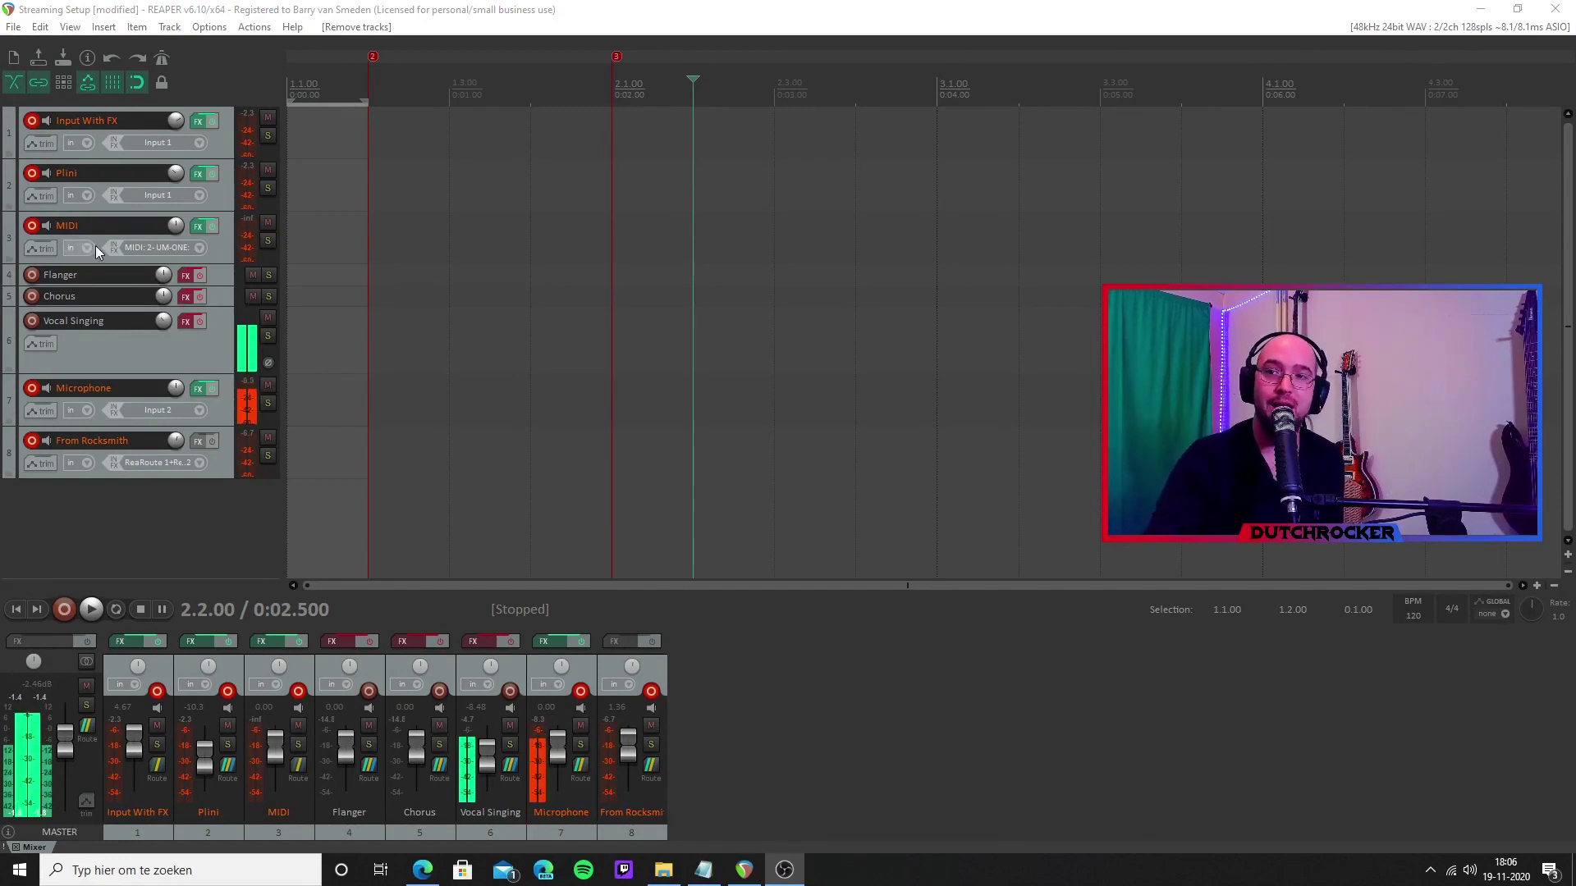
pyautogui.rightClick(107, 487)
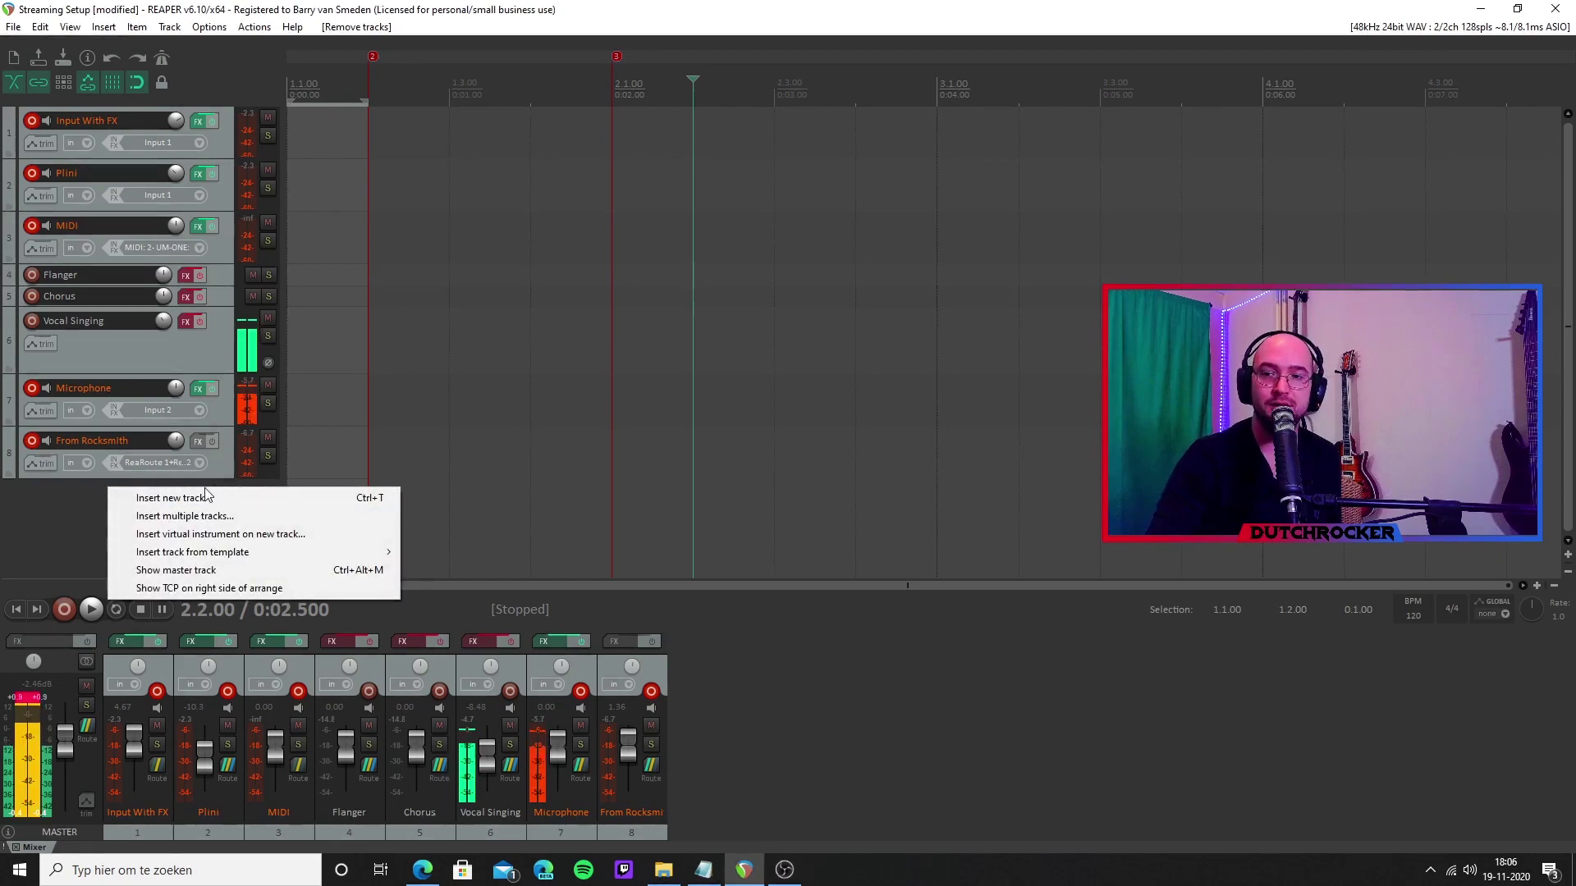
pyautogui.click(145, 248)
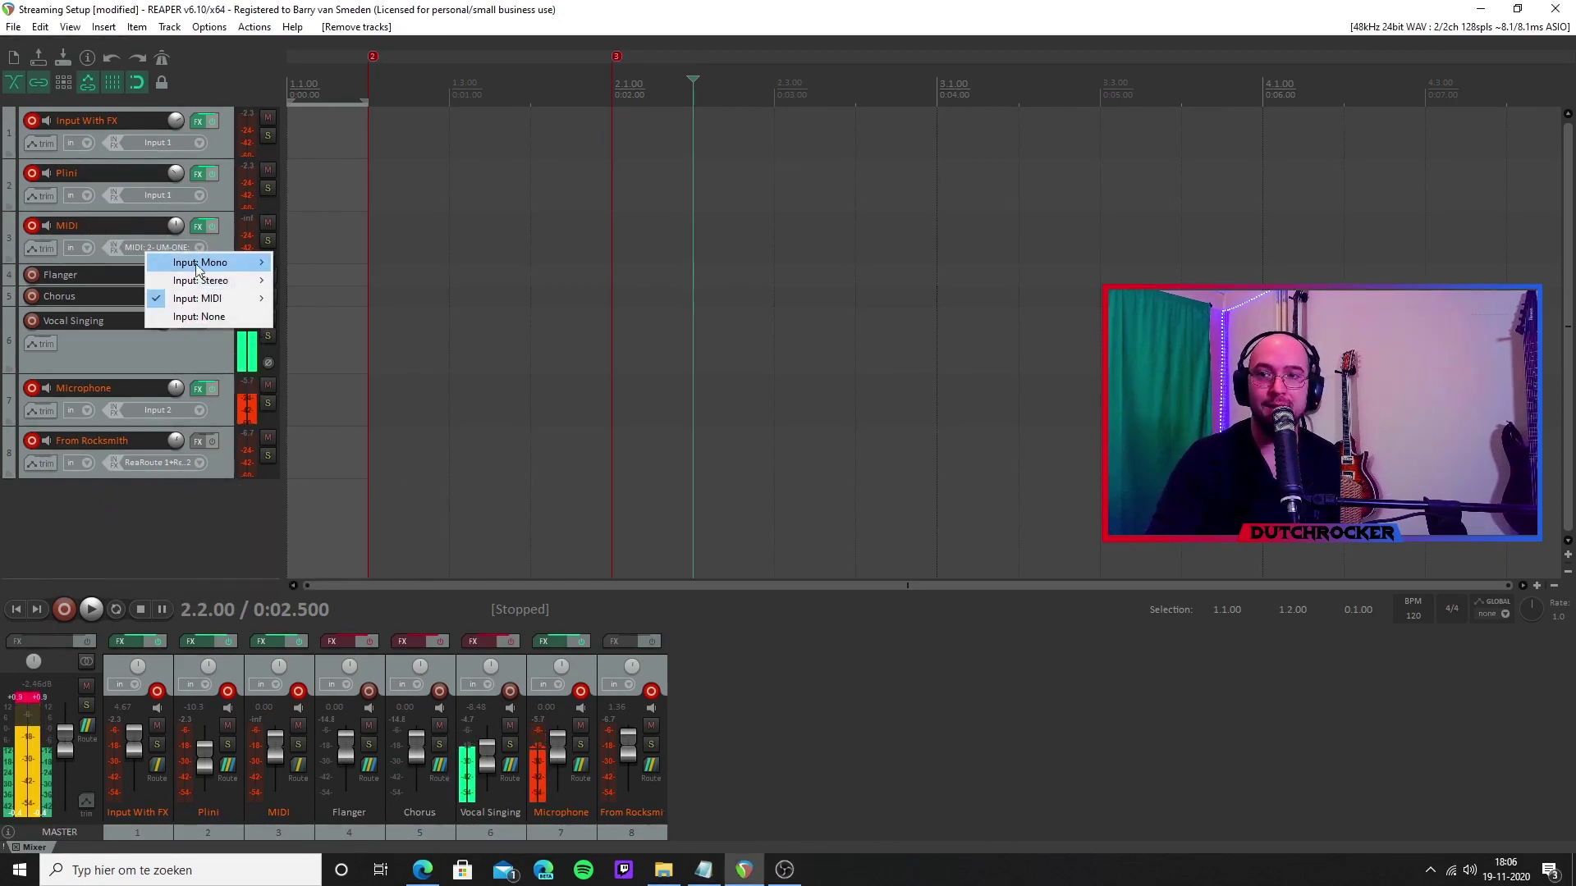
pyautogui.moveTo(210, 298)
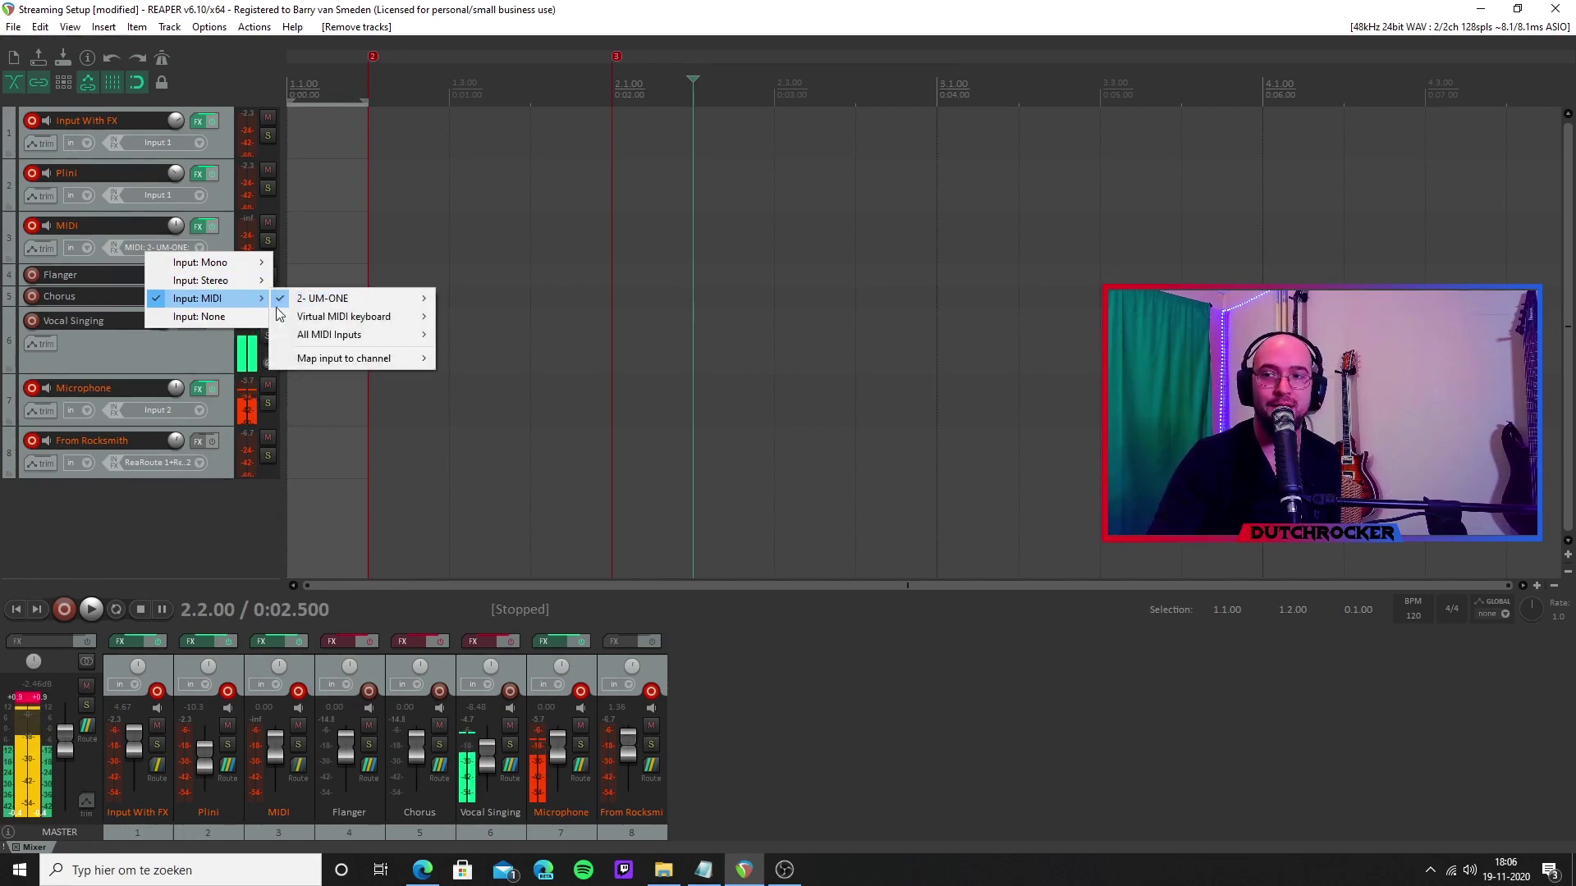
pyautogui.moveTo(356, 298)
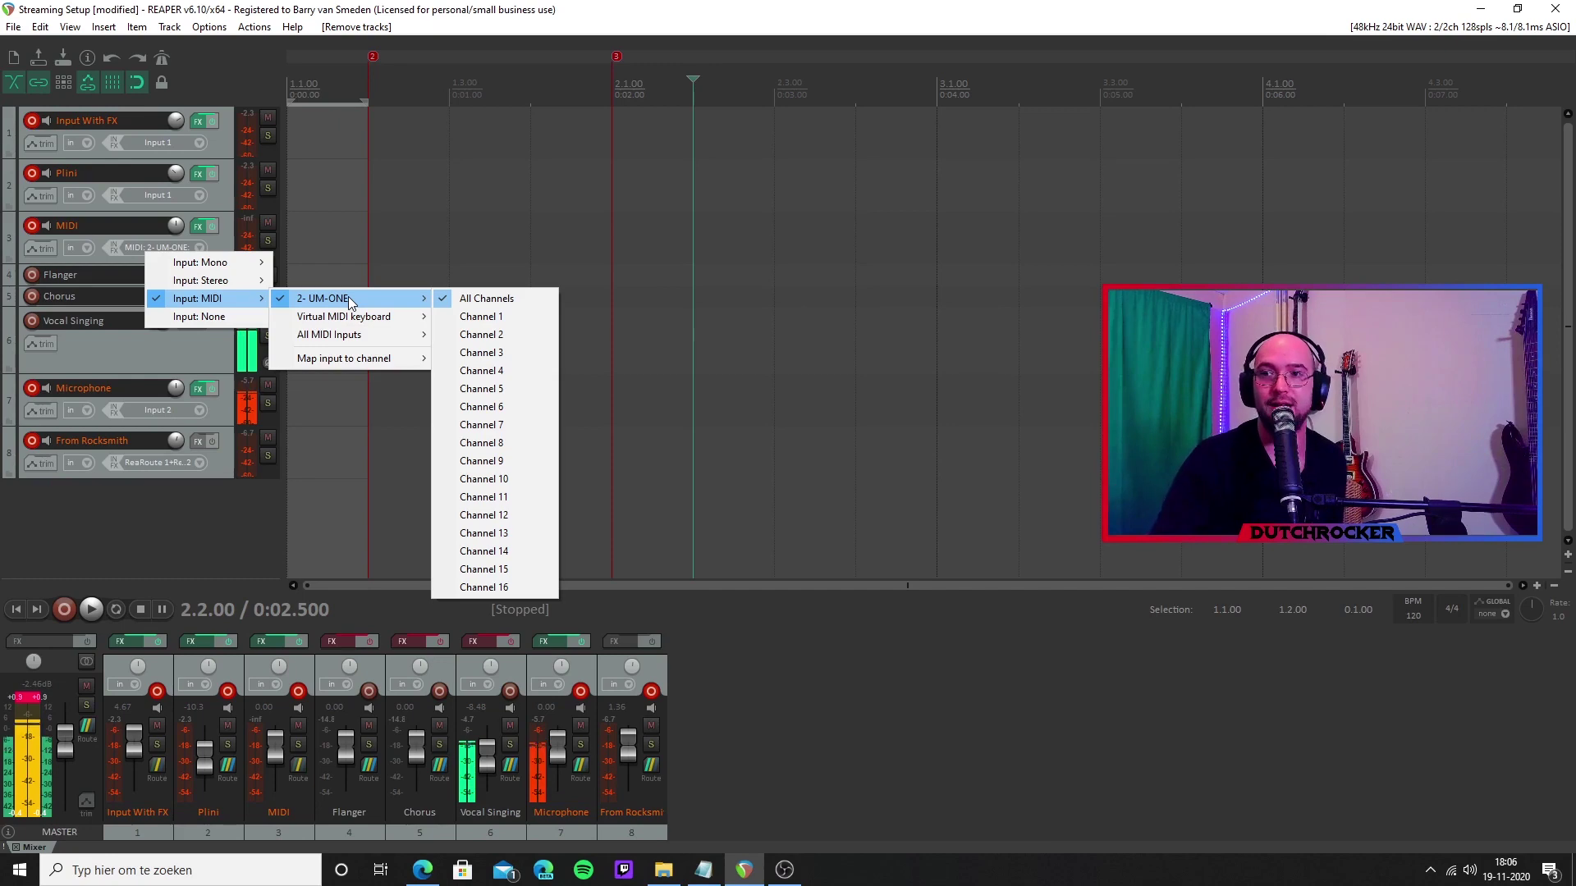
pyautogui.press('Escape')
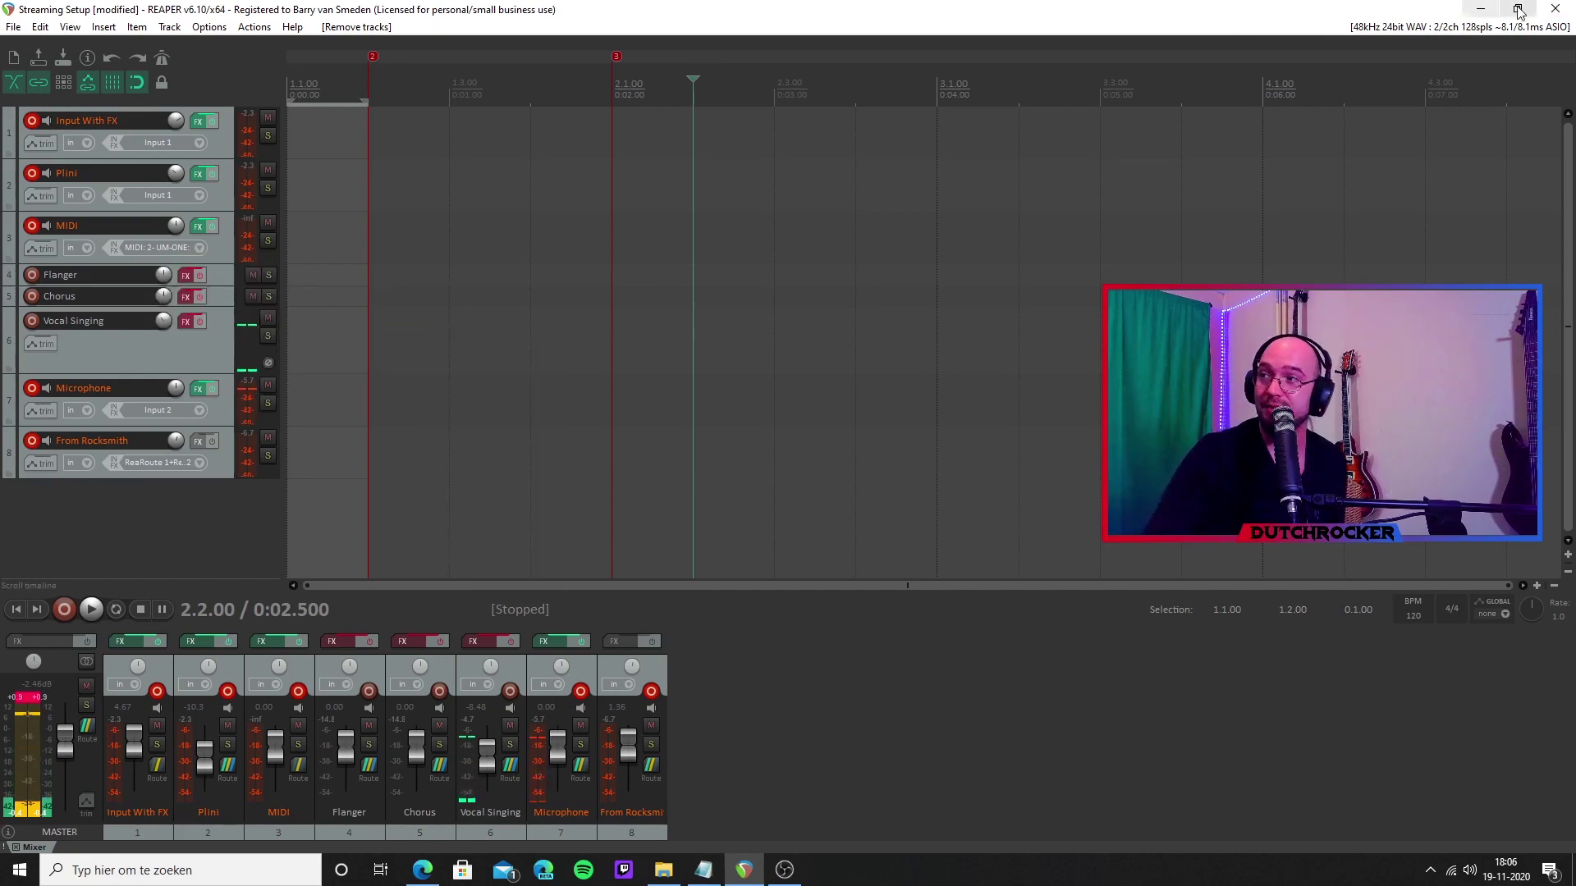
# Minimize REAPER and launch MIDI-OX by searching Windows for 'mi'.
pyautogui.click(1481, 10)
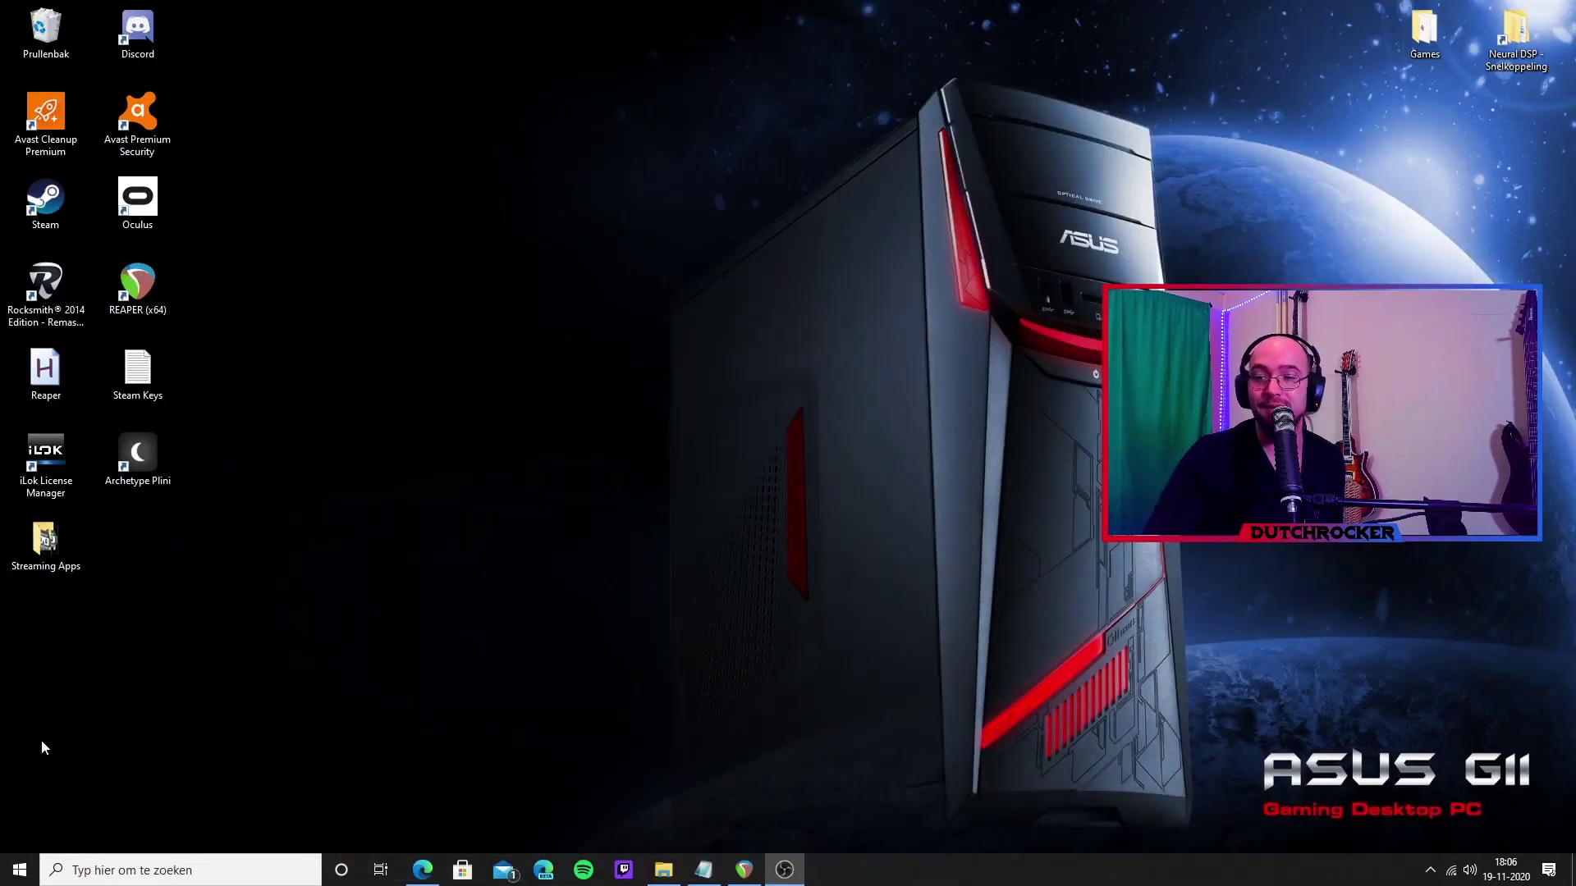
pyautogui.click(176, 868)
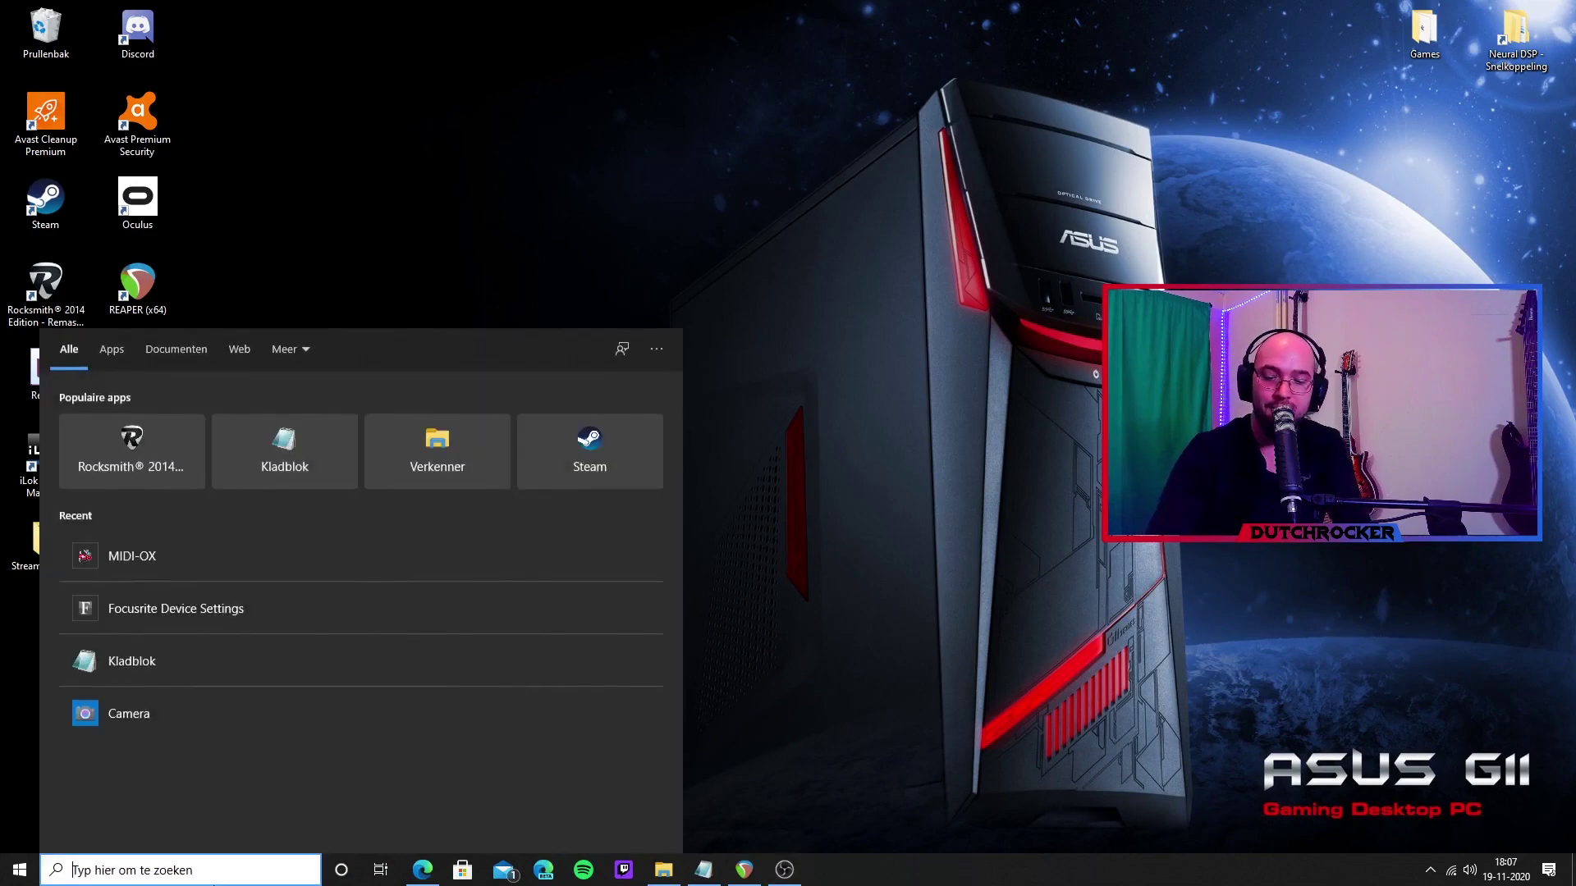
pyautogui.write('mi')
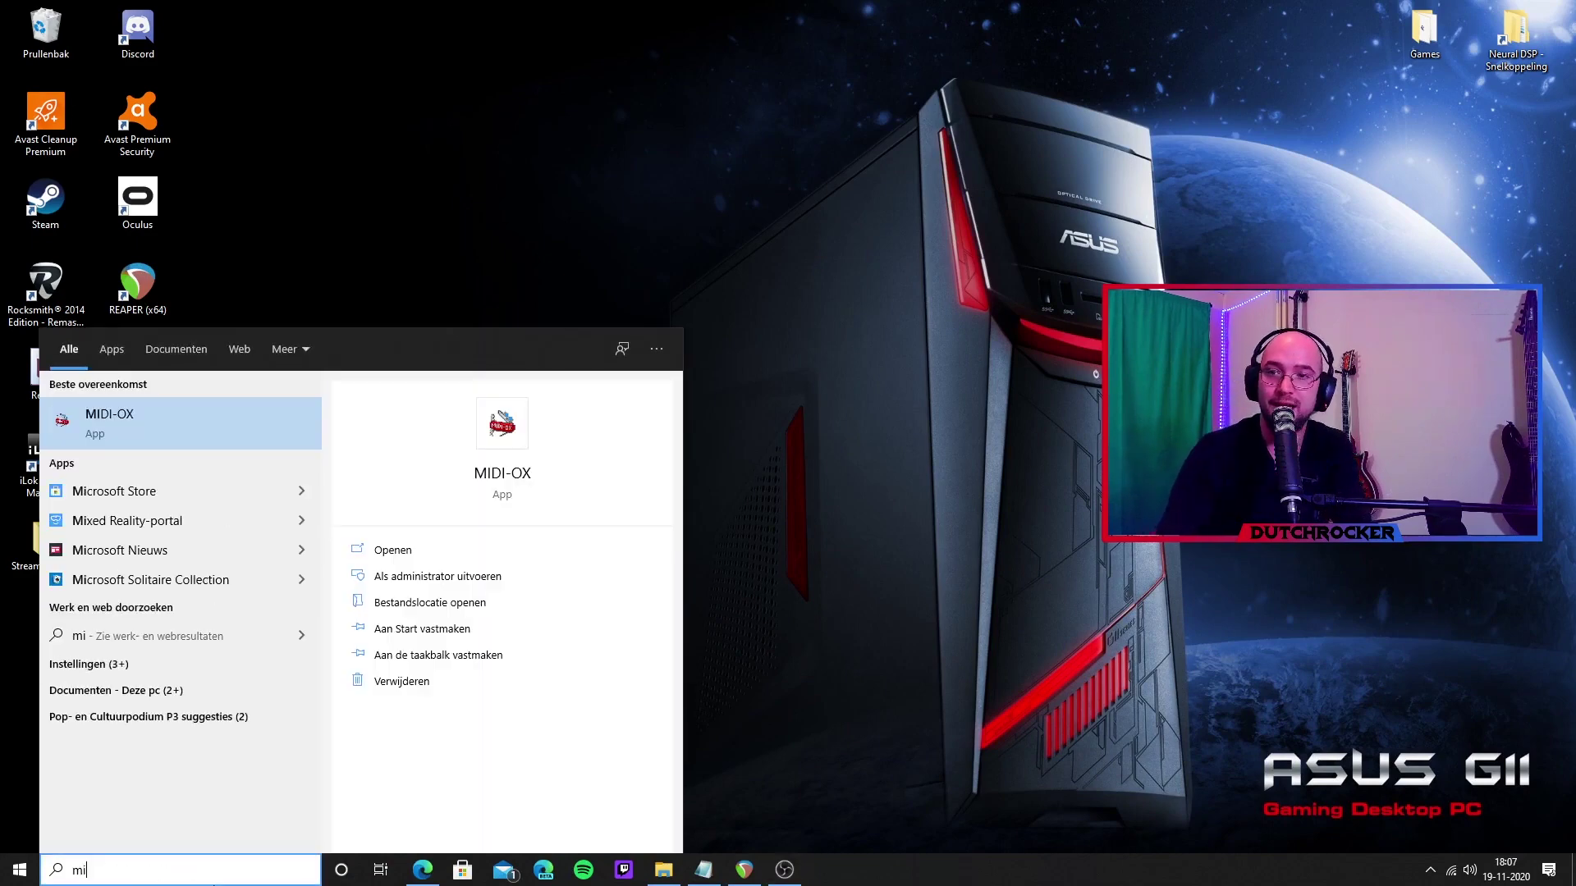
pyautogui.click(135, 431)
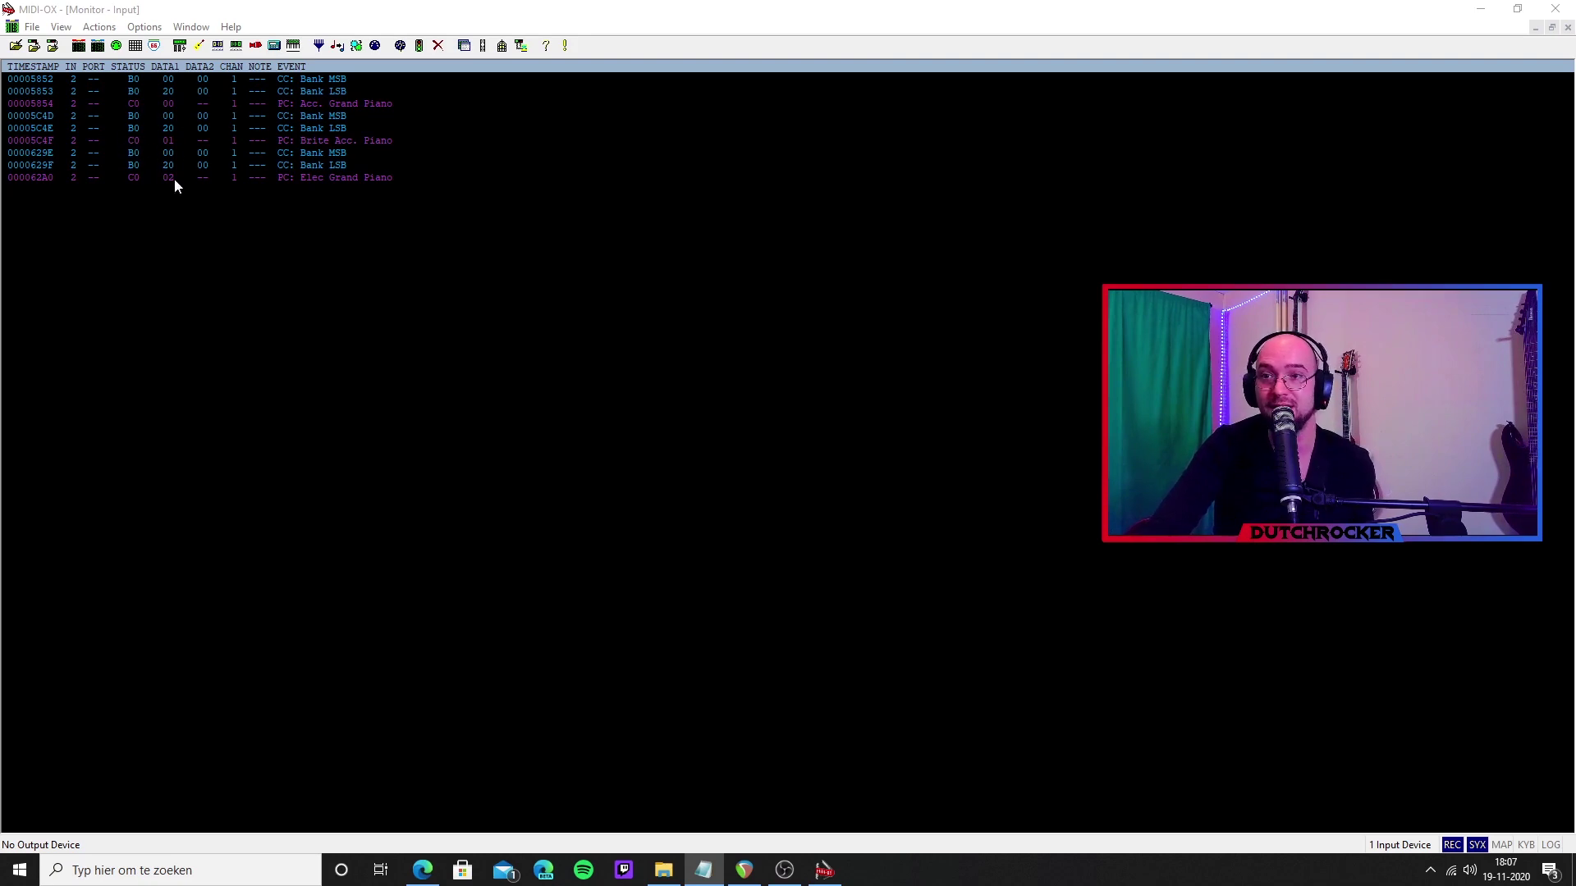
# Minimize MIDI-OX, launch standalone Archetype Plini and open its MIDI Mappings.
pyautogui.click(1480, 9)
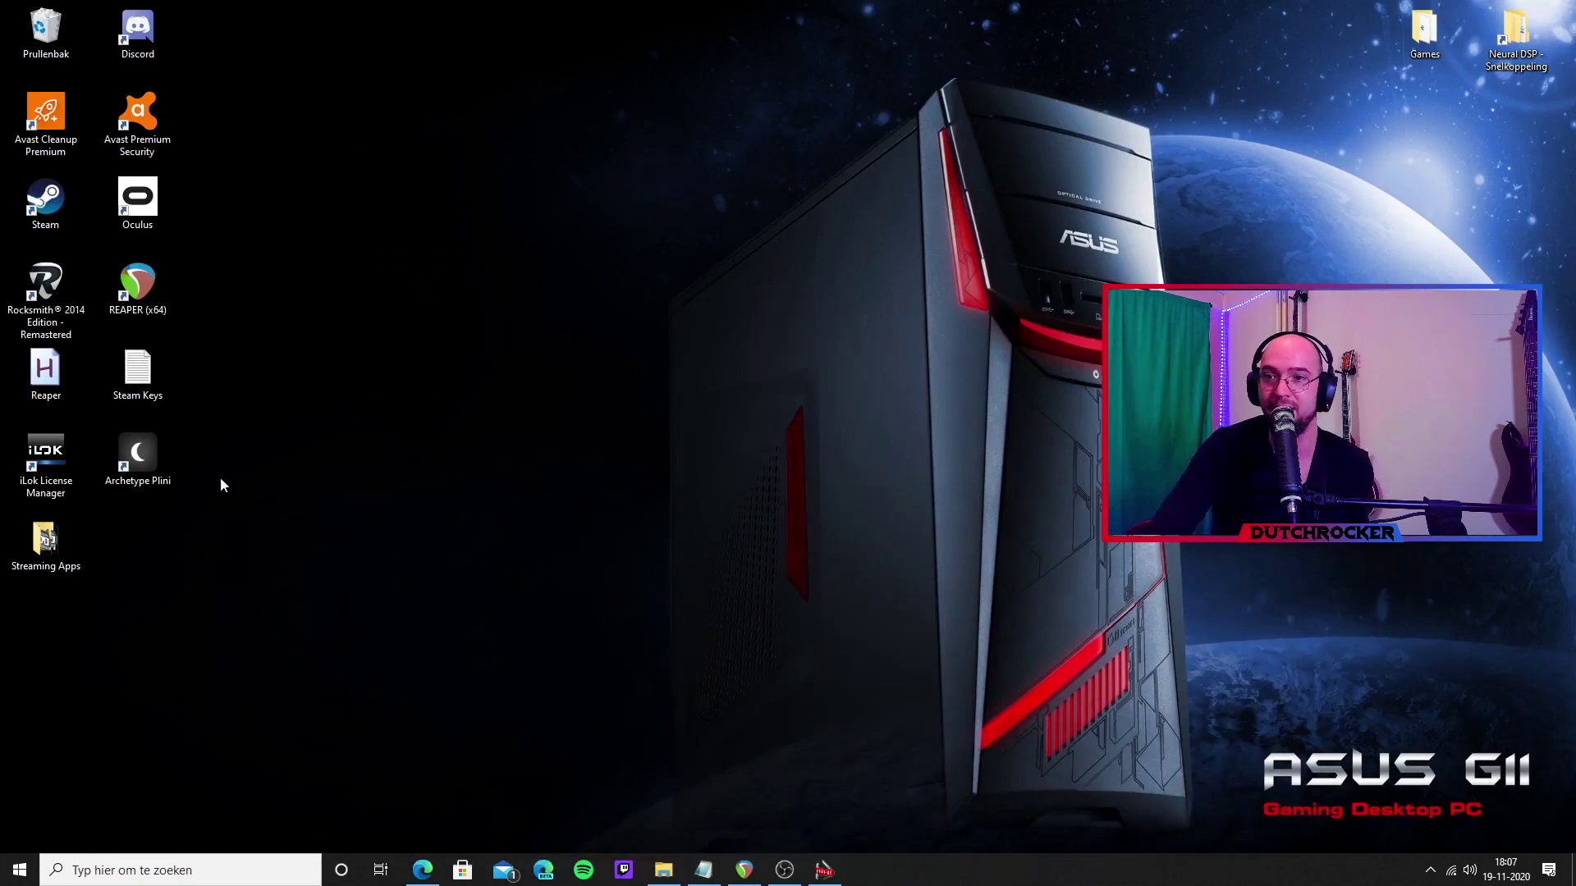
pyautogui.doubleClick(137, 455)
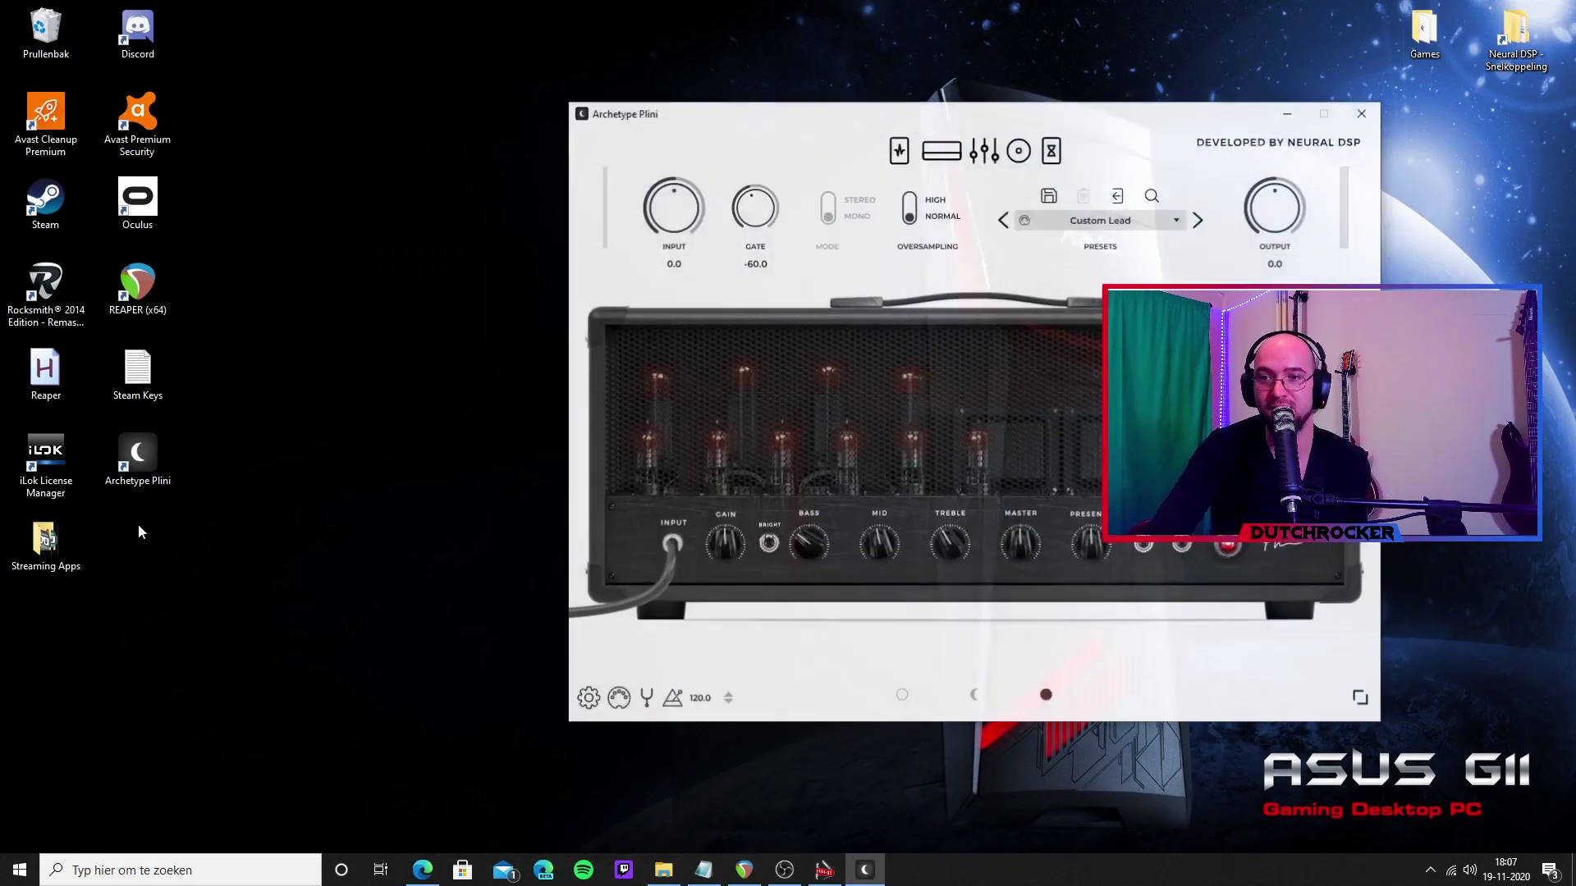
pyautogui.click(618, 699)
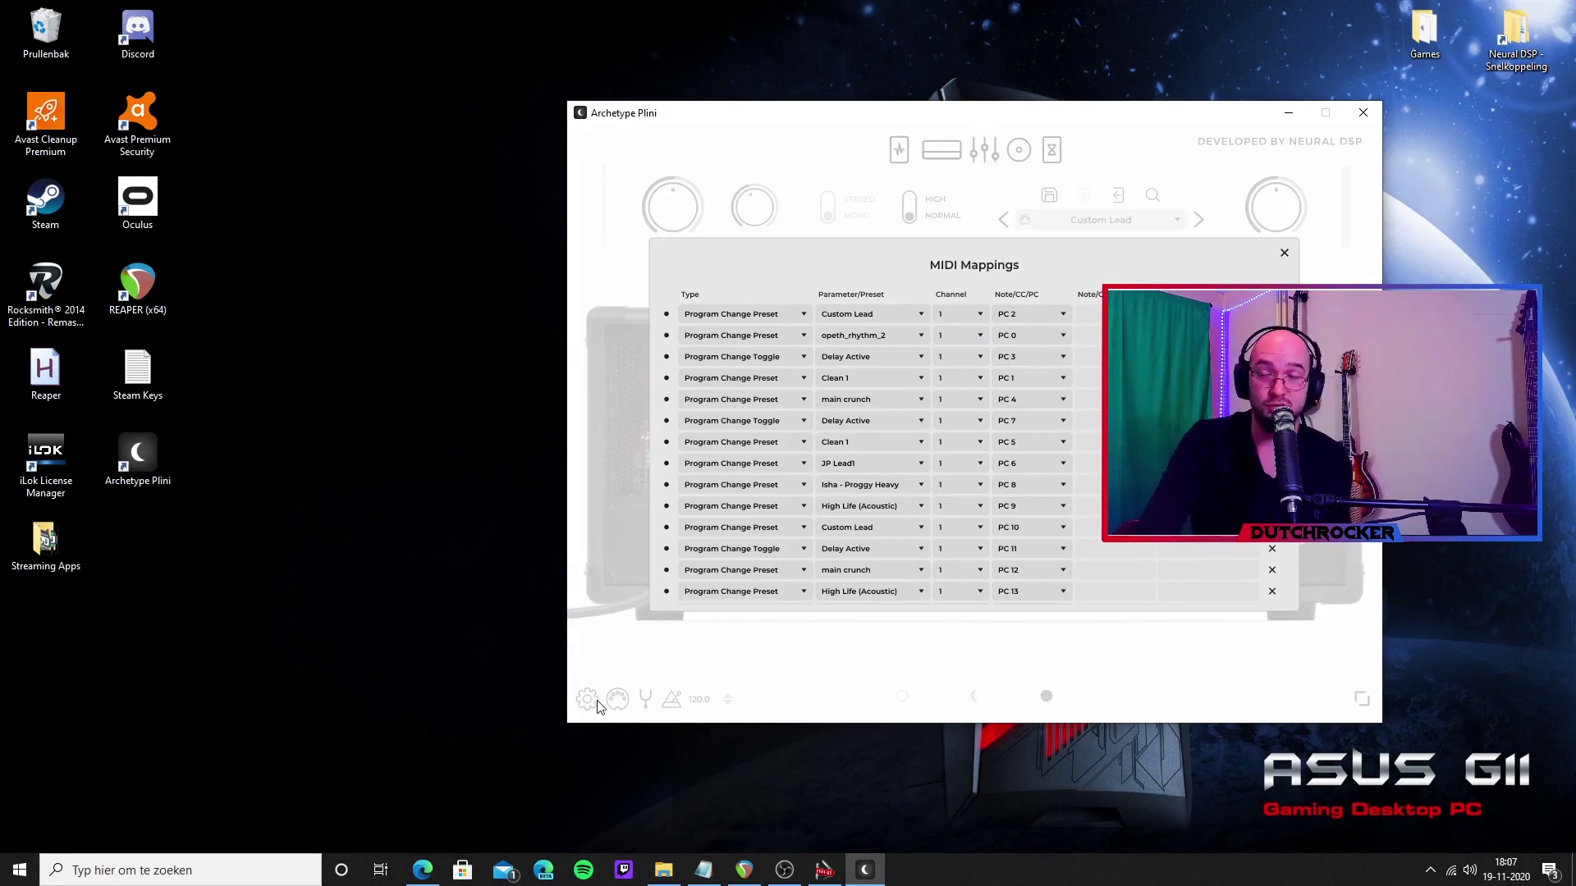
# Inspect the first row's Type list and Custom Lead's program change, leaving PC 2 unchanged.
pyautogui.click(722, 318)
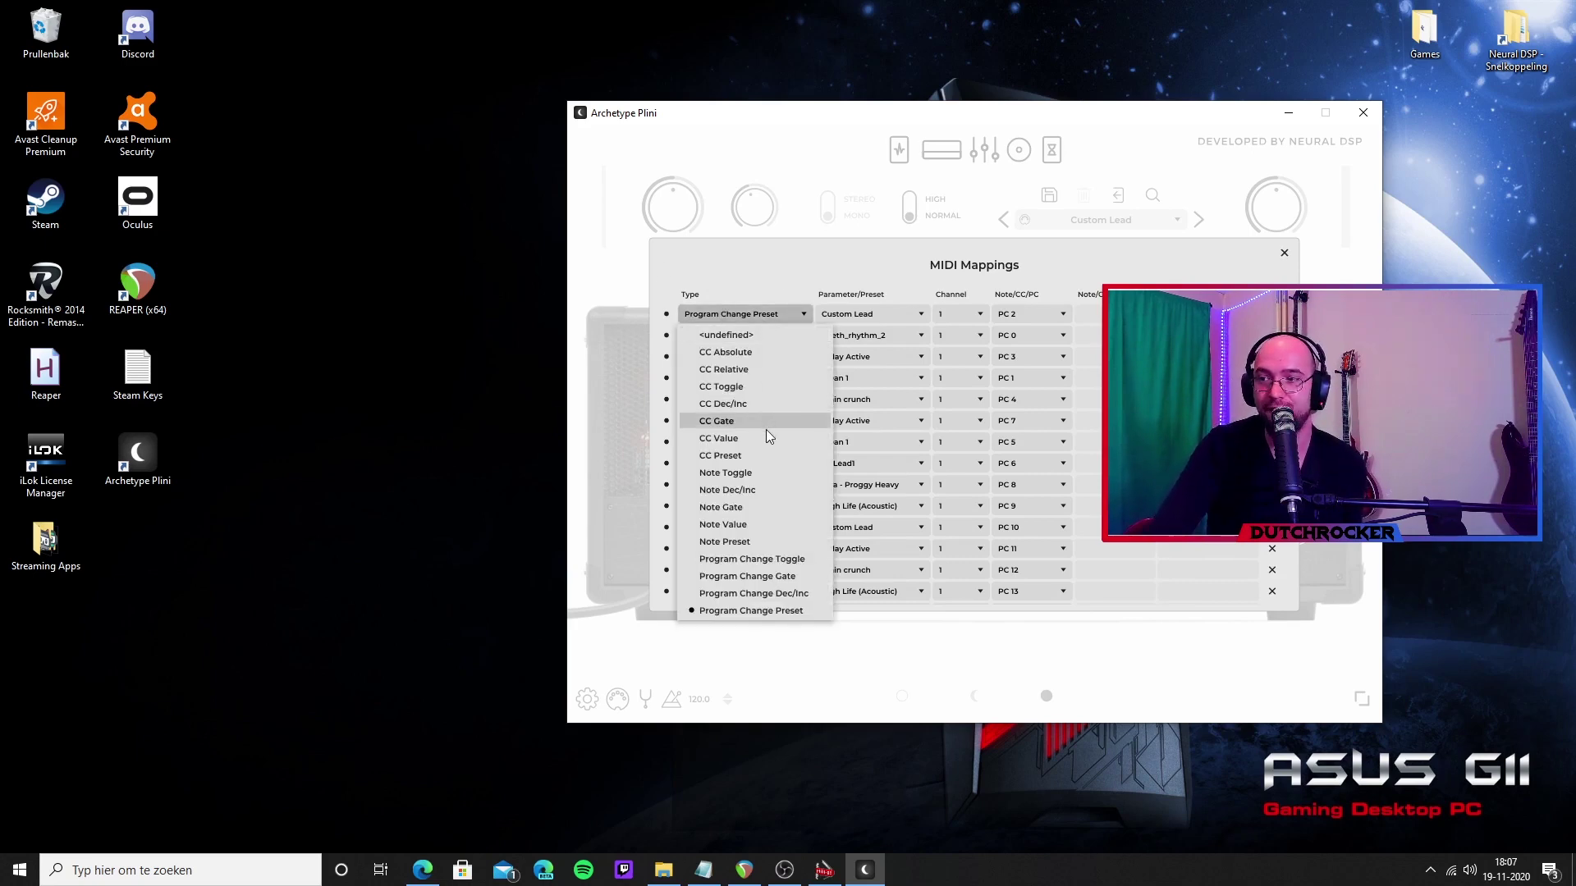
pyautogui.click(761, 613)
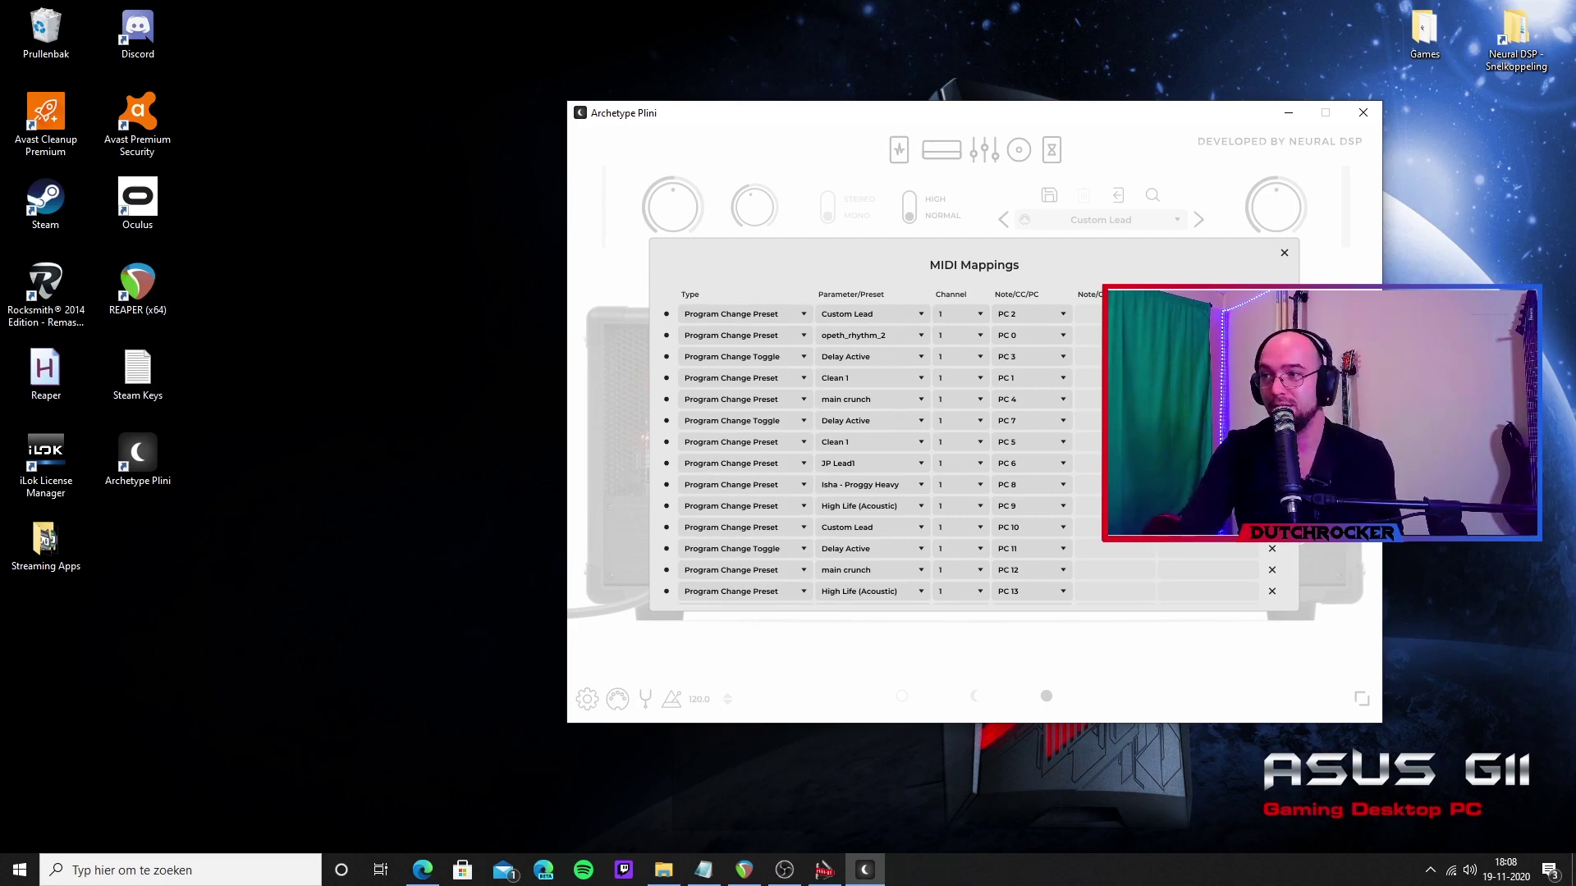
pyautogui.click(1016, 318)
pyautogui.click(1044, 317)
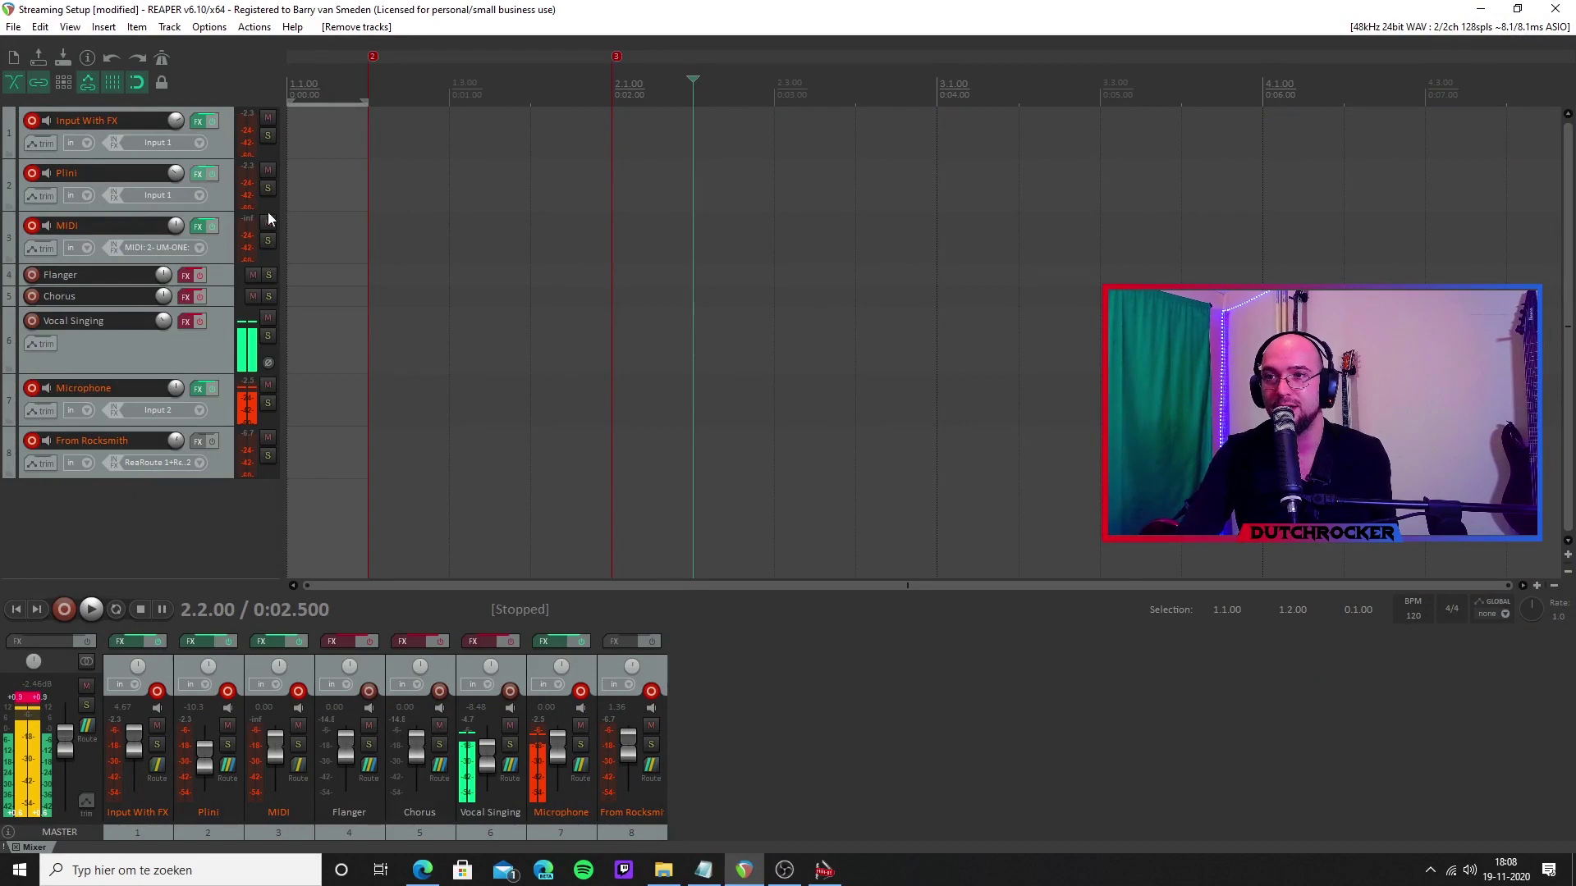
# Open the Plini track's FX chain with Shift+F to check Archetype Plini, then close it.
pyautogui.hotkey('shift', 'f')
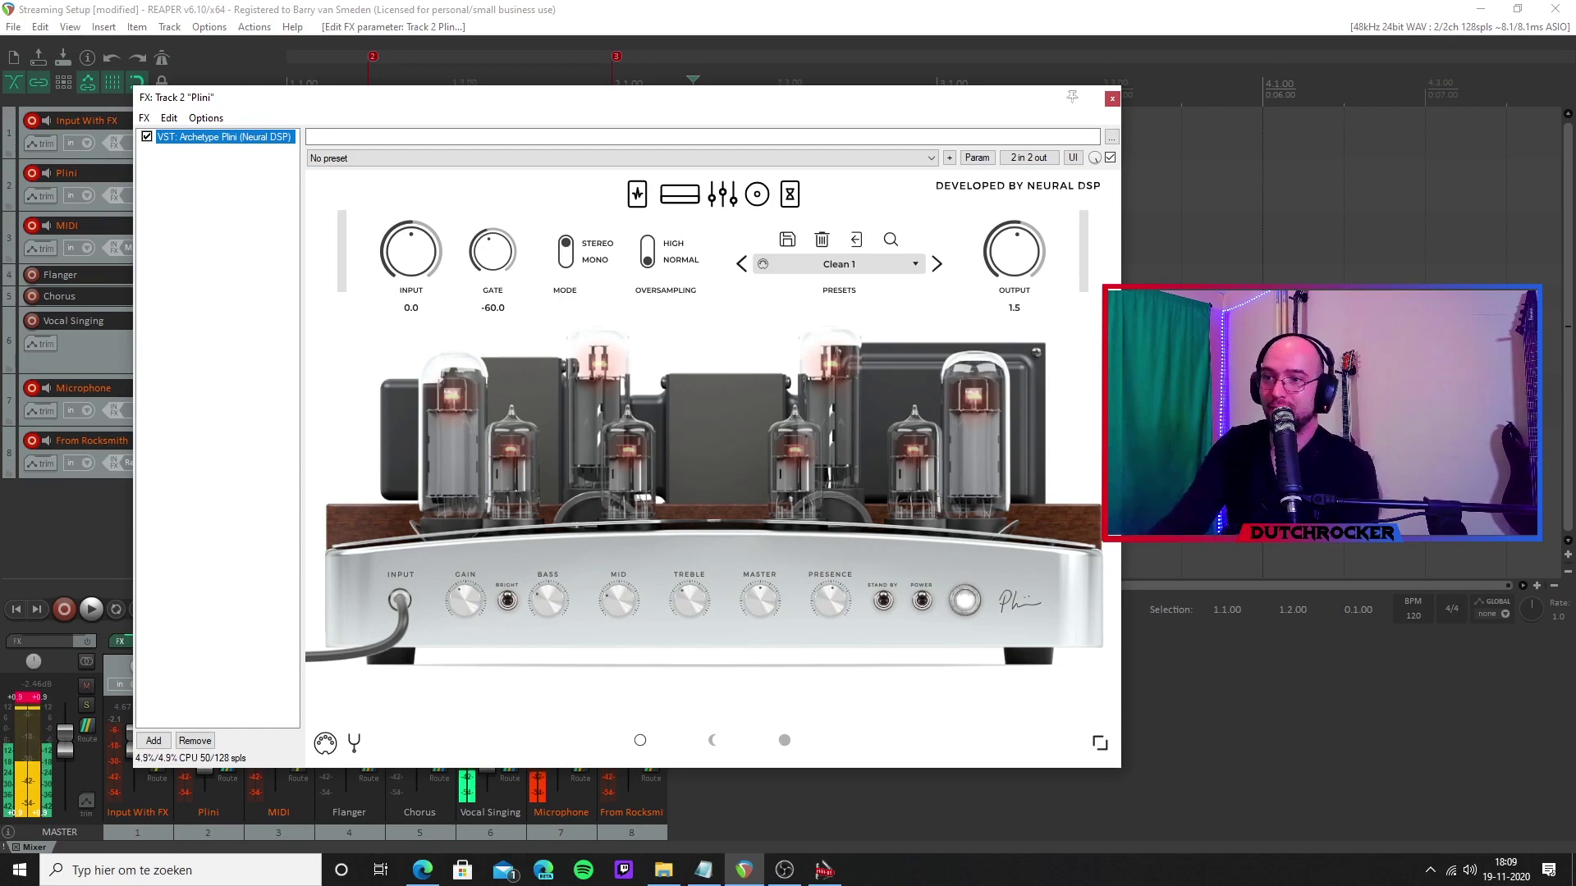
pyautogui.press('Escape')
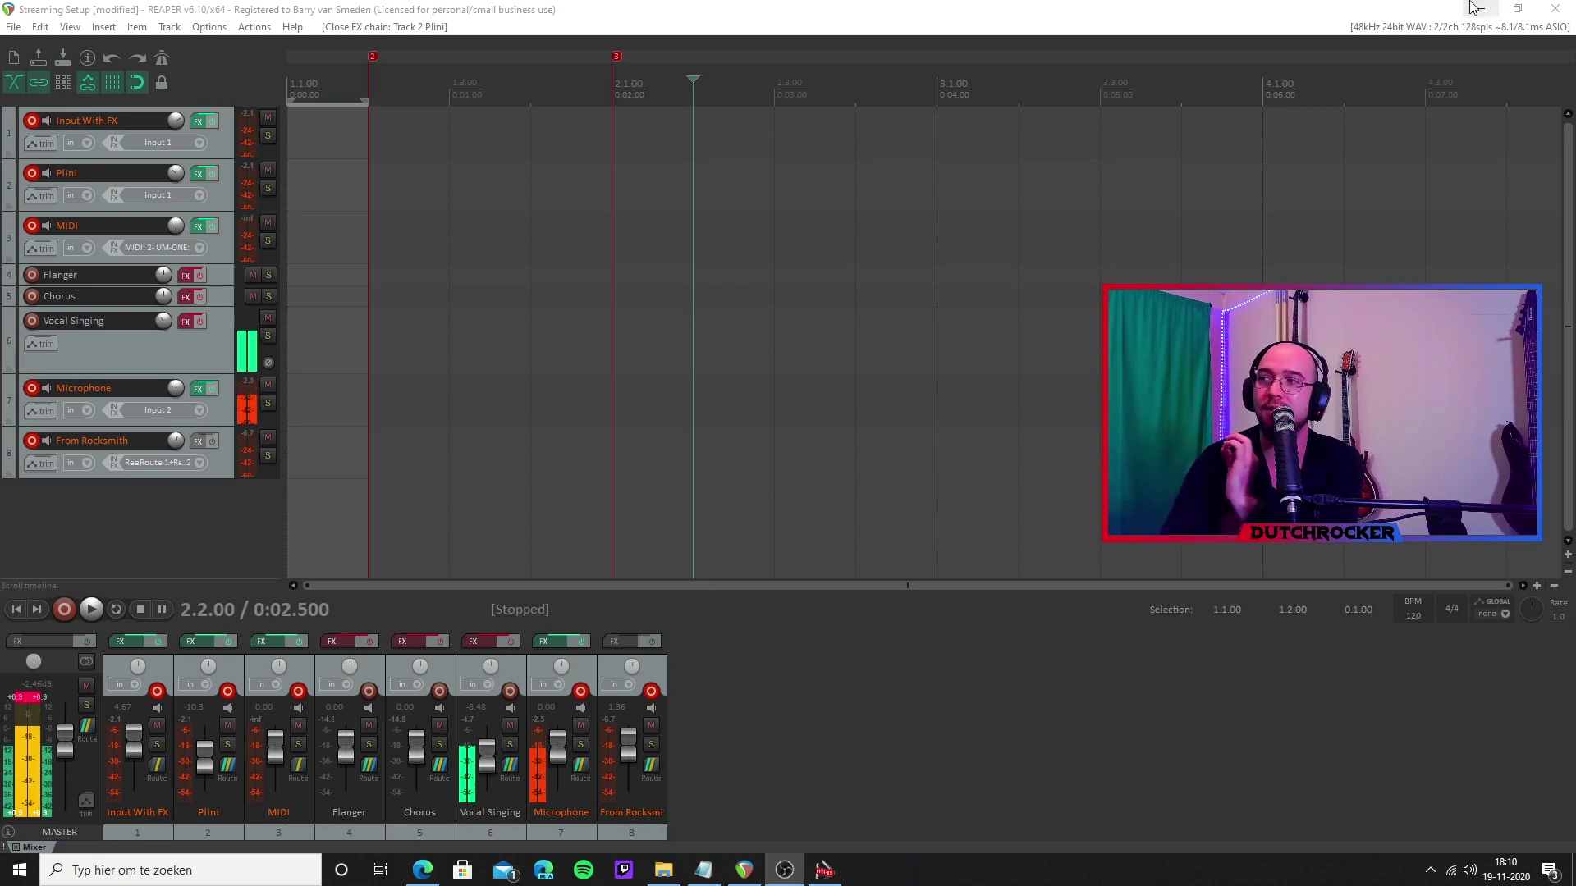
# Minimize REAPER and open the Reaper .ahk script in Notepad via Edit Script.
pyautogui.click(1474, 9)
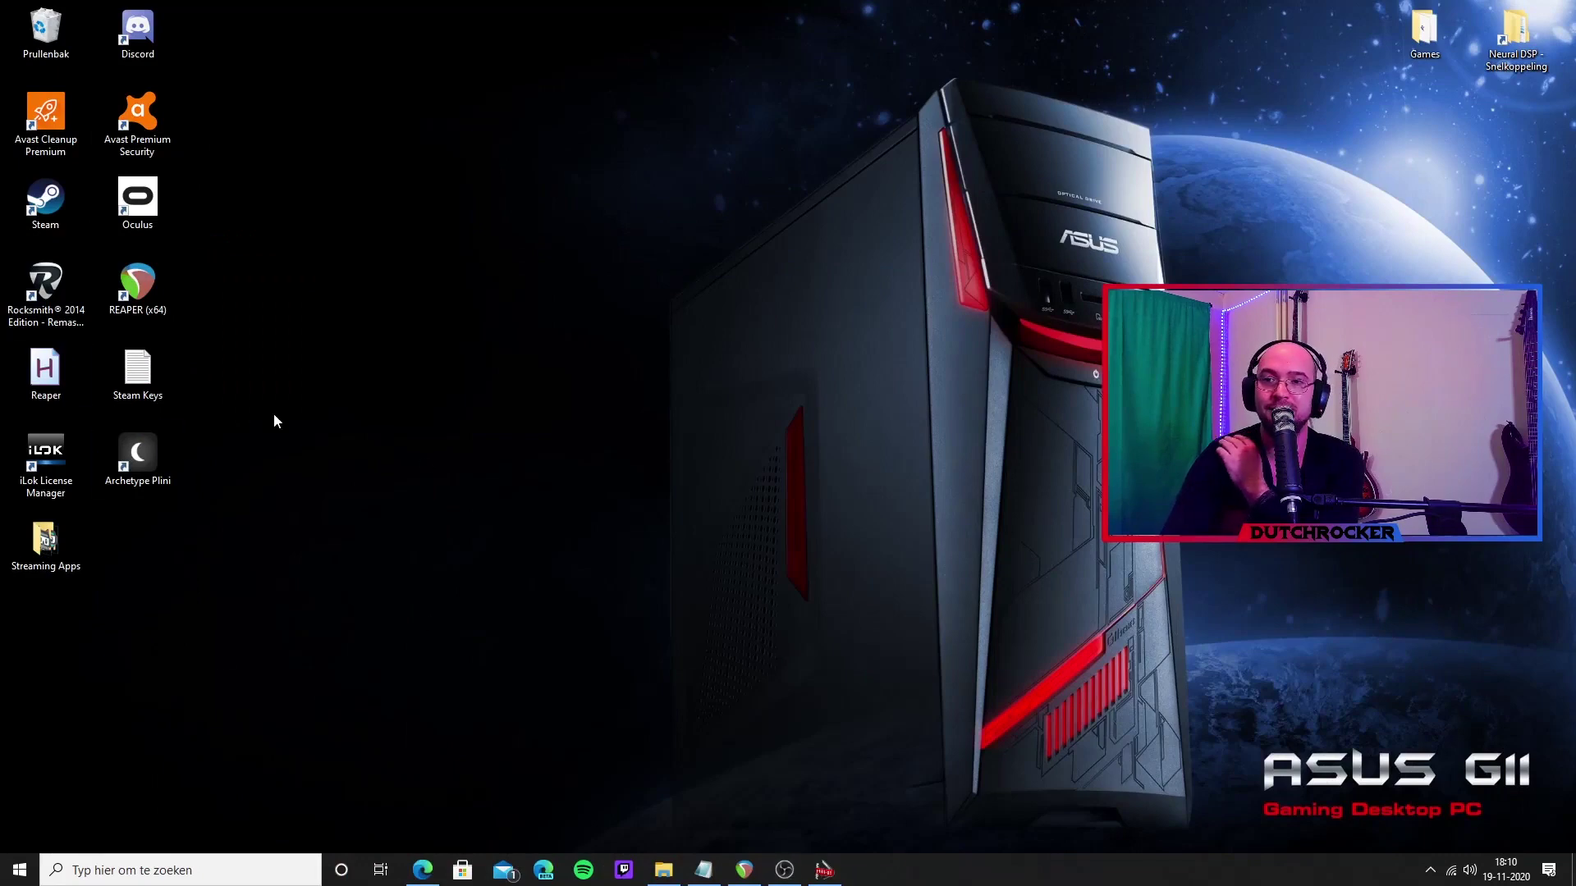
pyautogui.rightClick(56, 376)
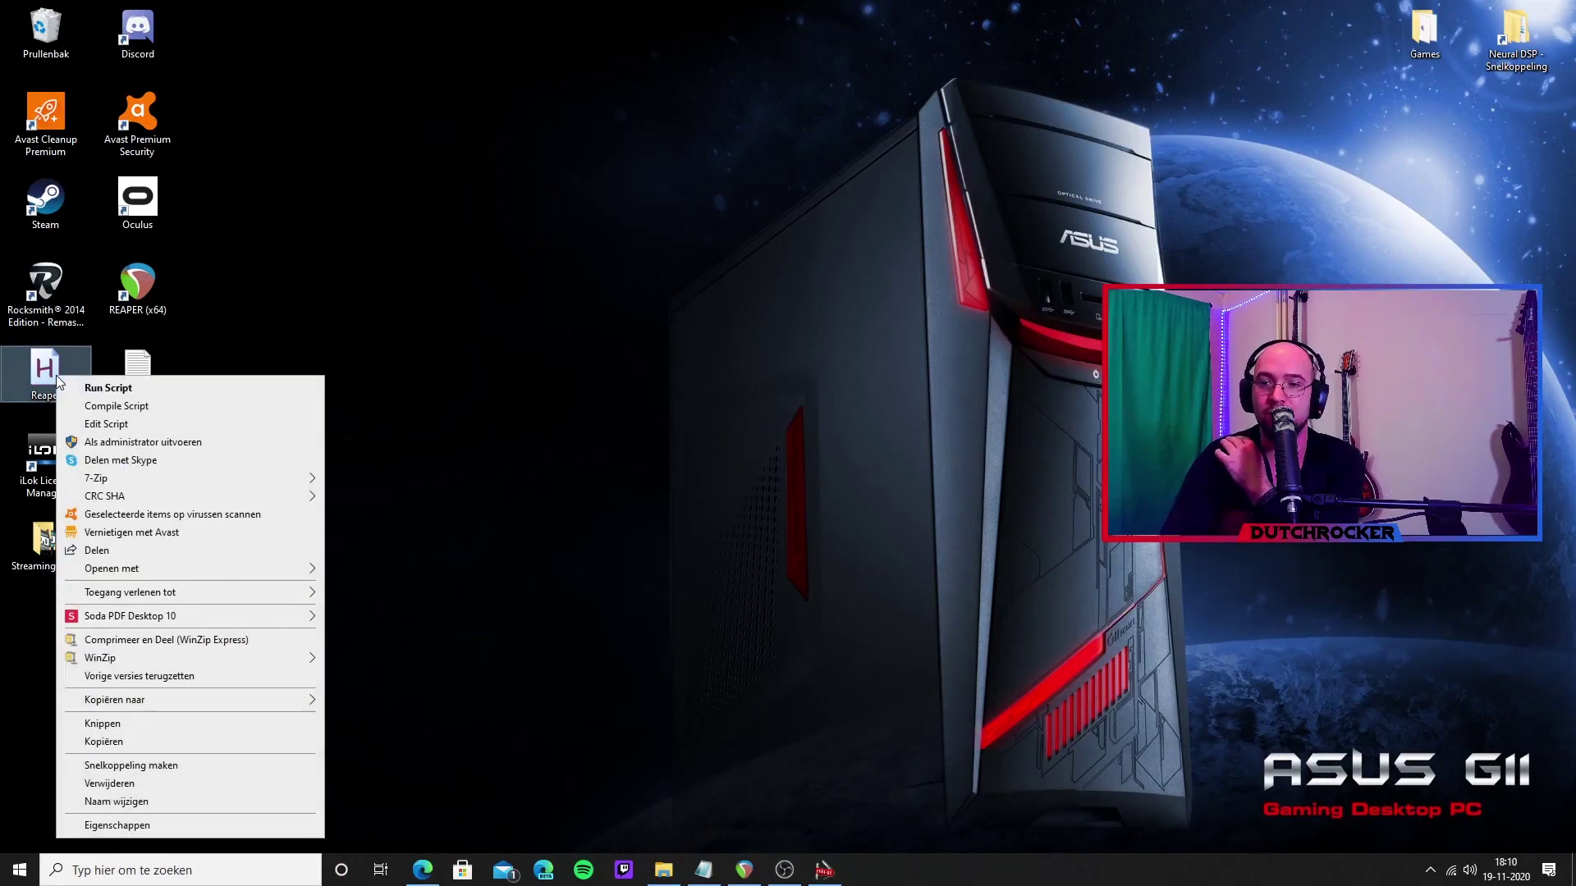
pyautogui.click(121, 425)
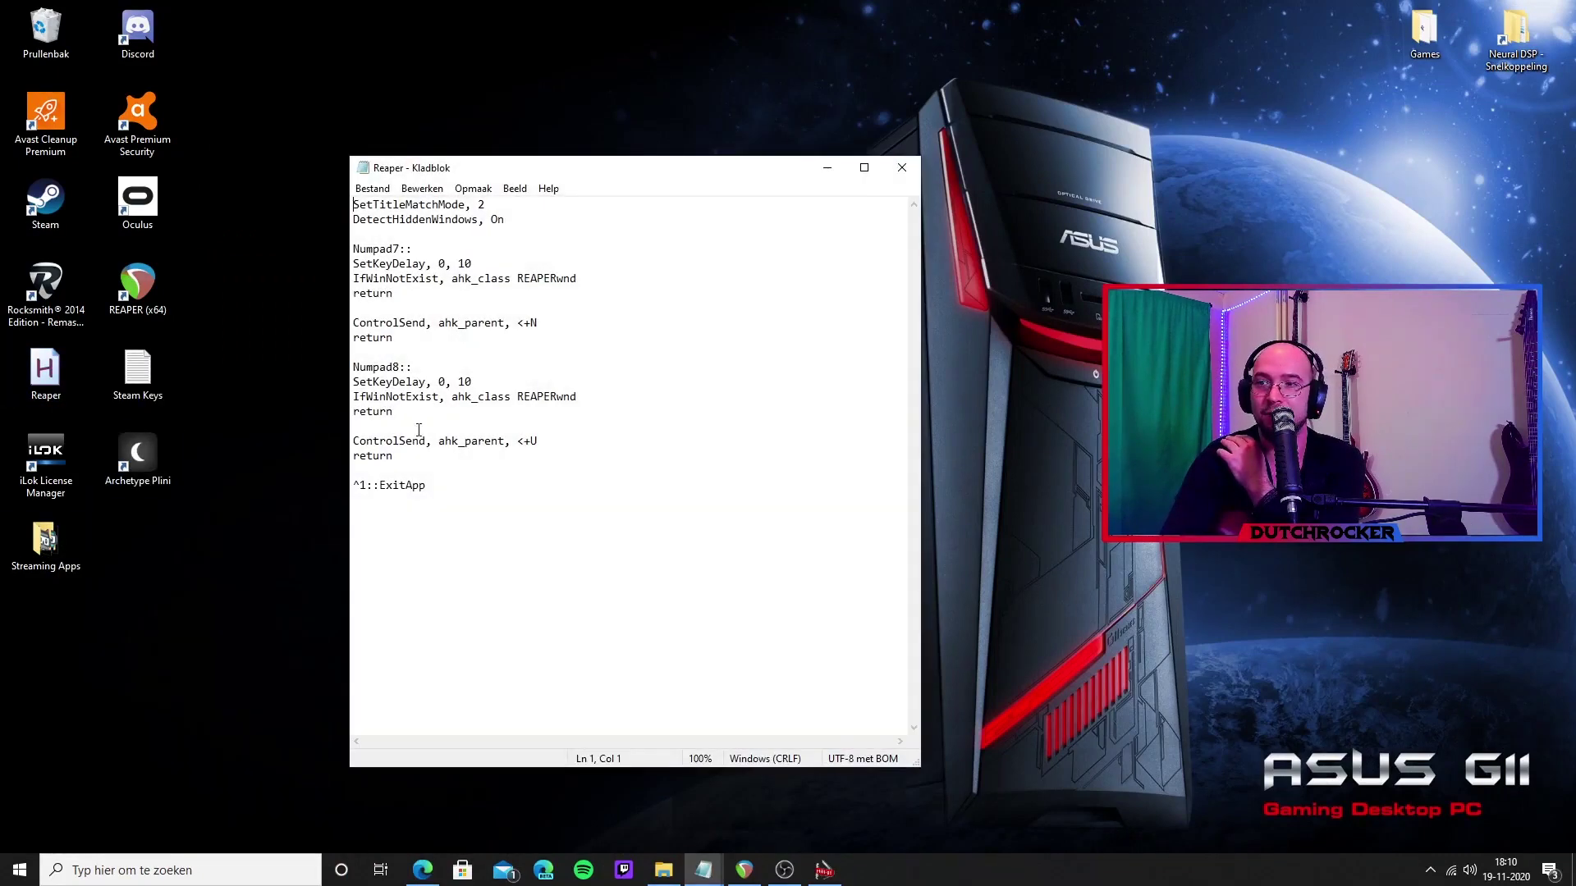
pyautogui.click(472, 483)
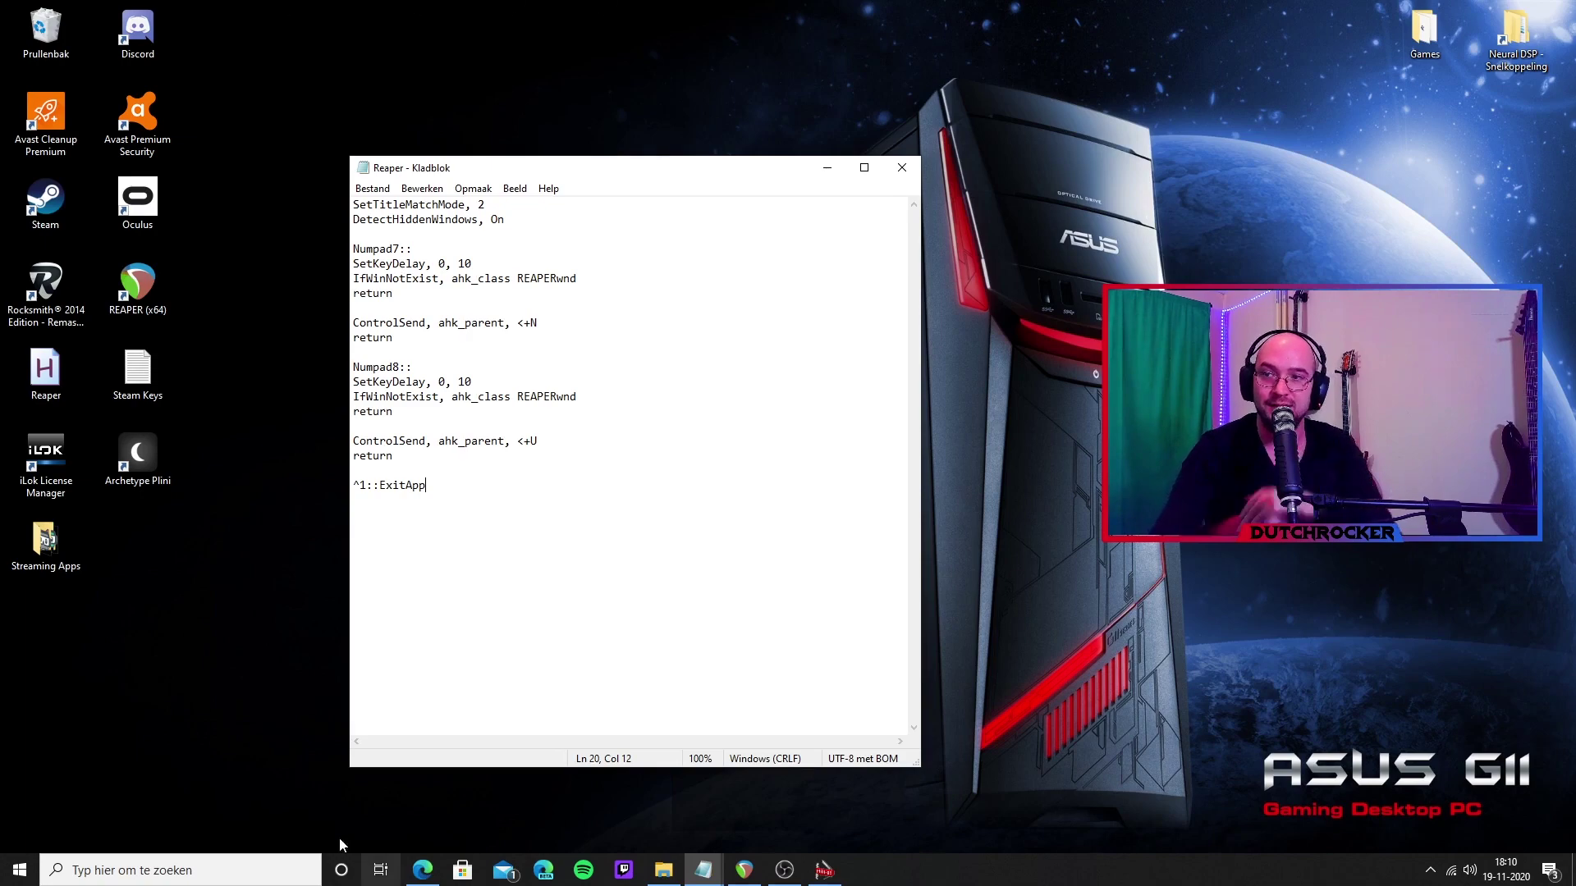
# Select the <+N keystroke on the script's Numpad7 line, then return to REAPER.
pyautogui.click(743, 872)
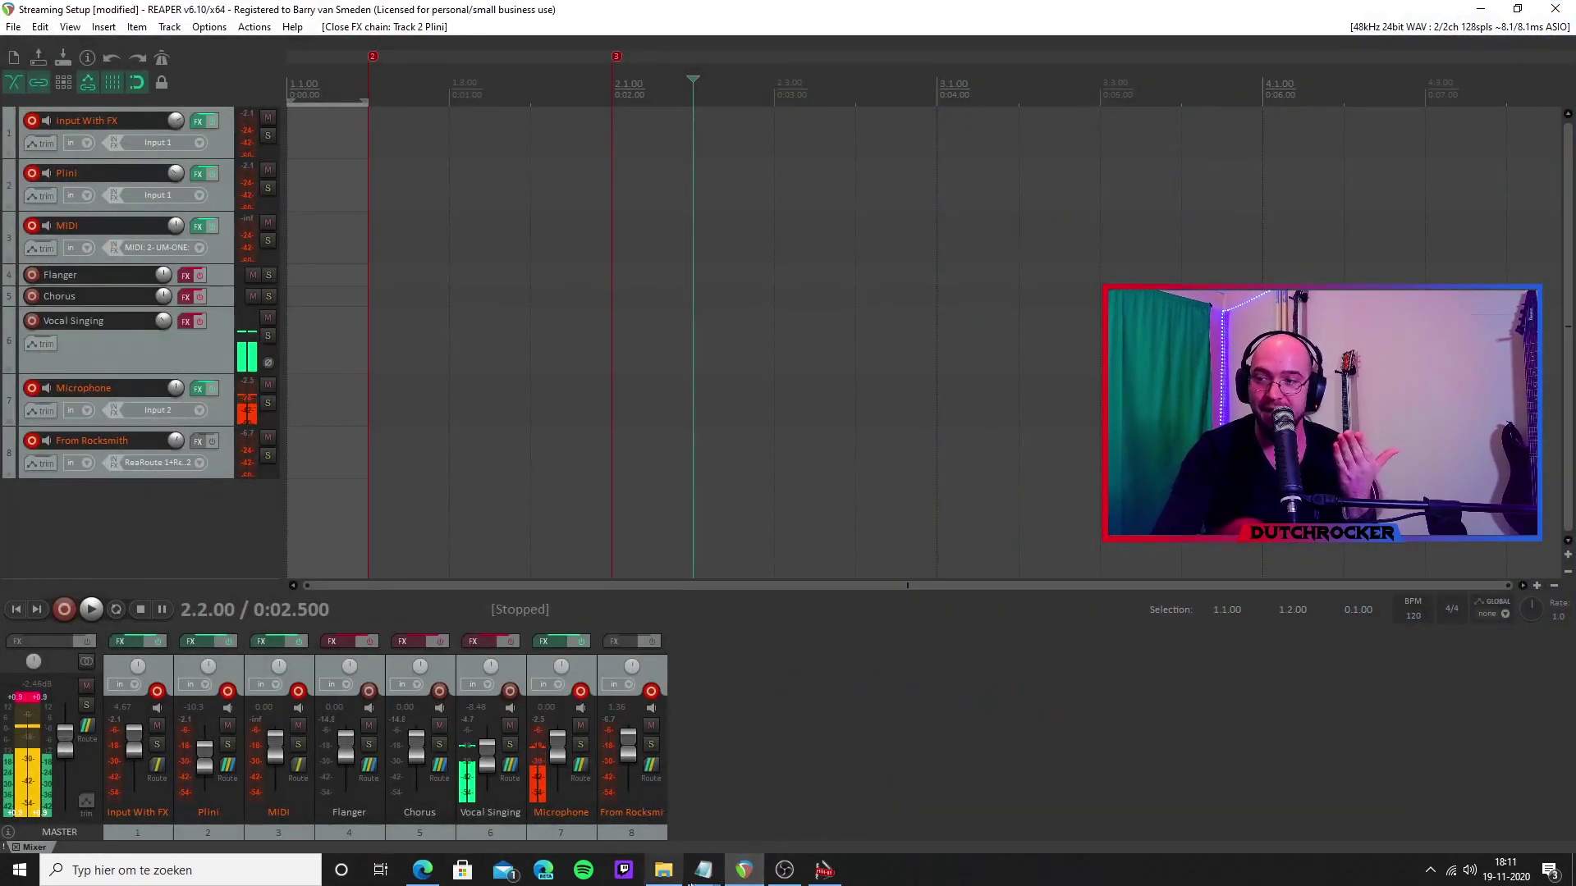
pyautogui.moveTo(704, 869)
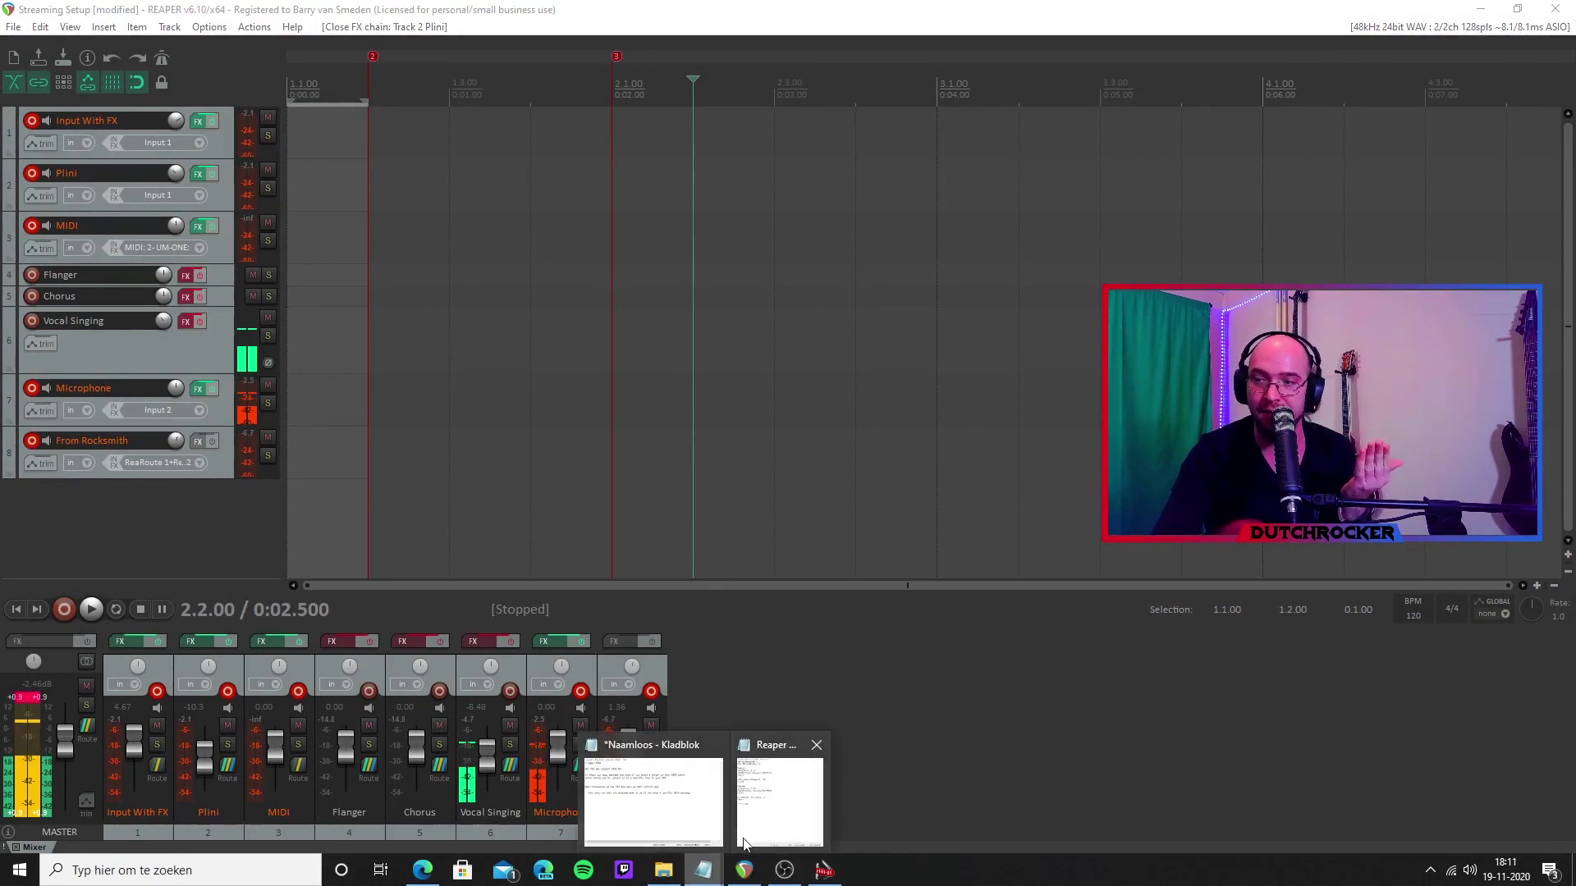
pyautogui.click(759, 822)
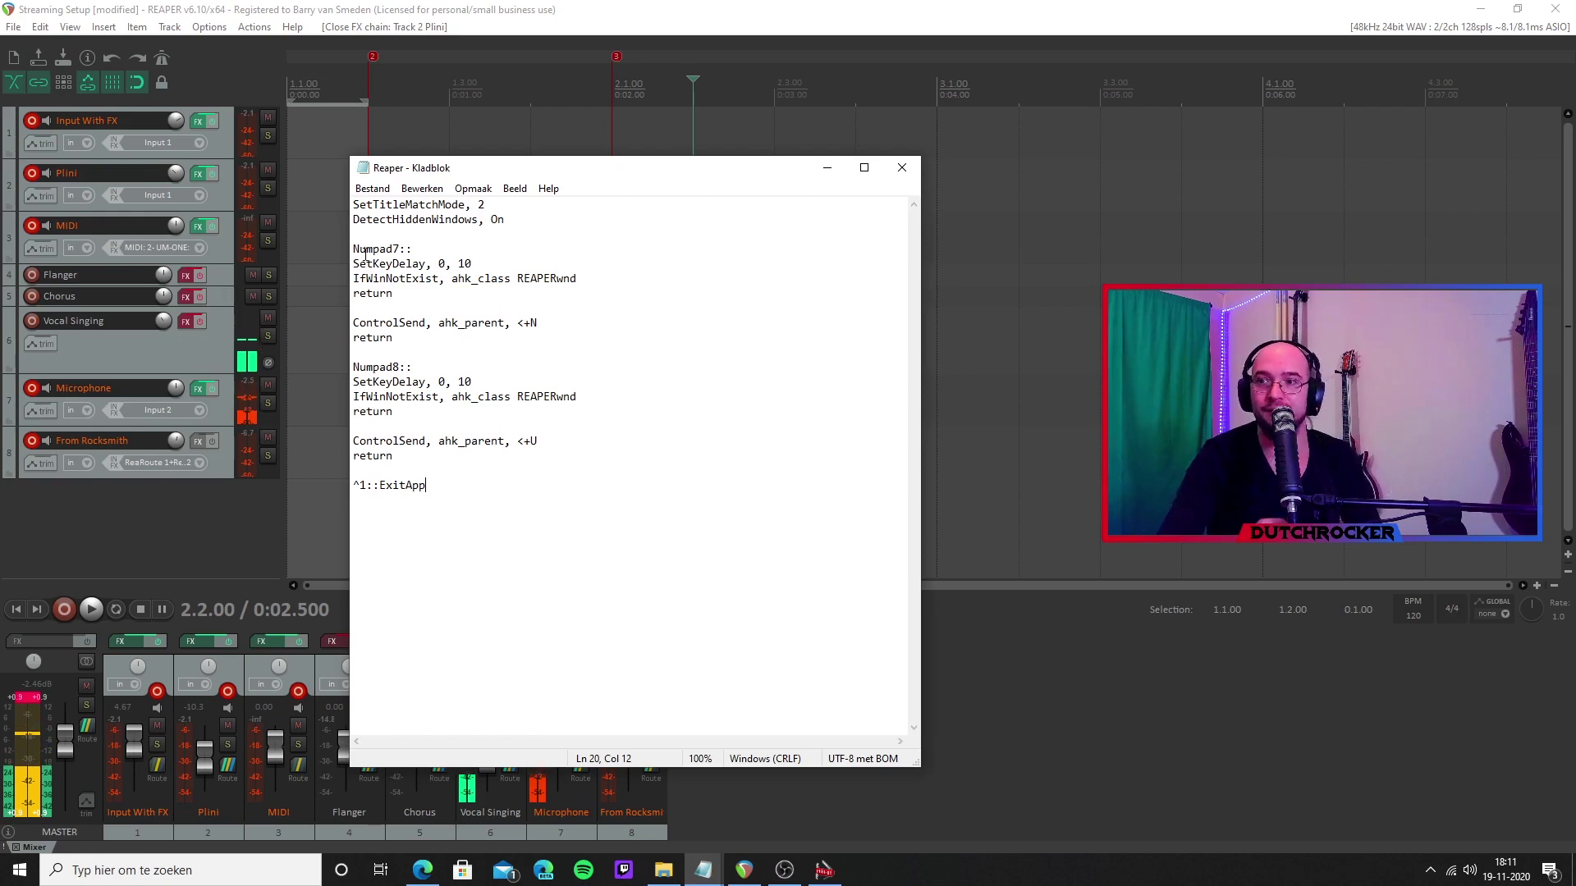
pyautogui.click(525, 321)
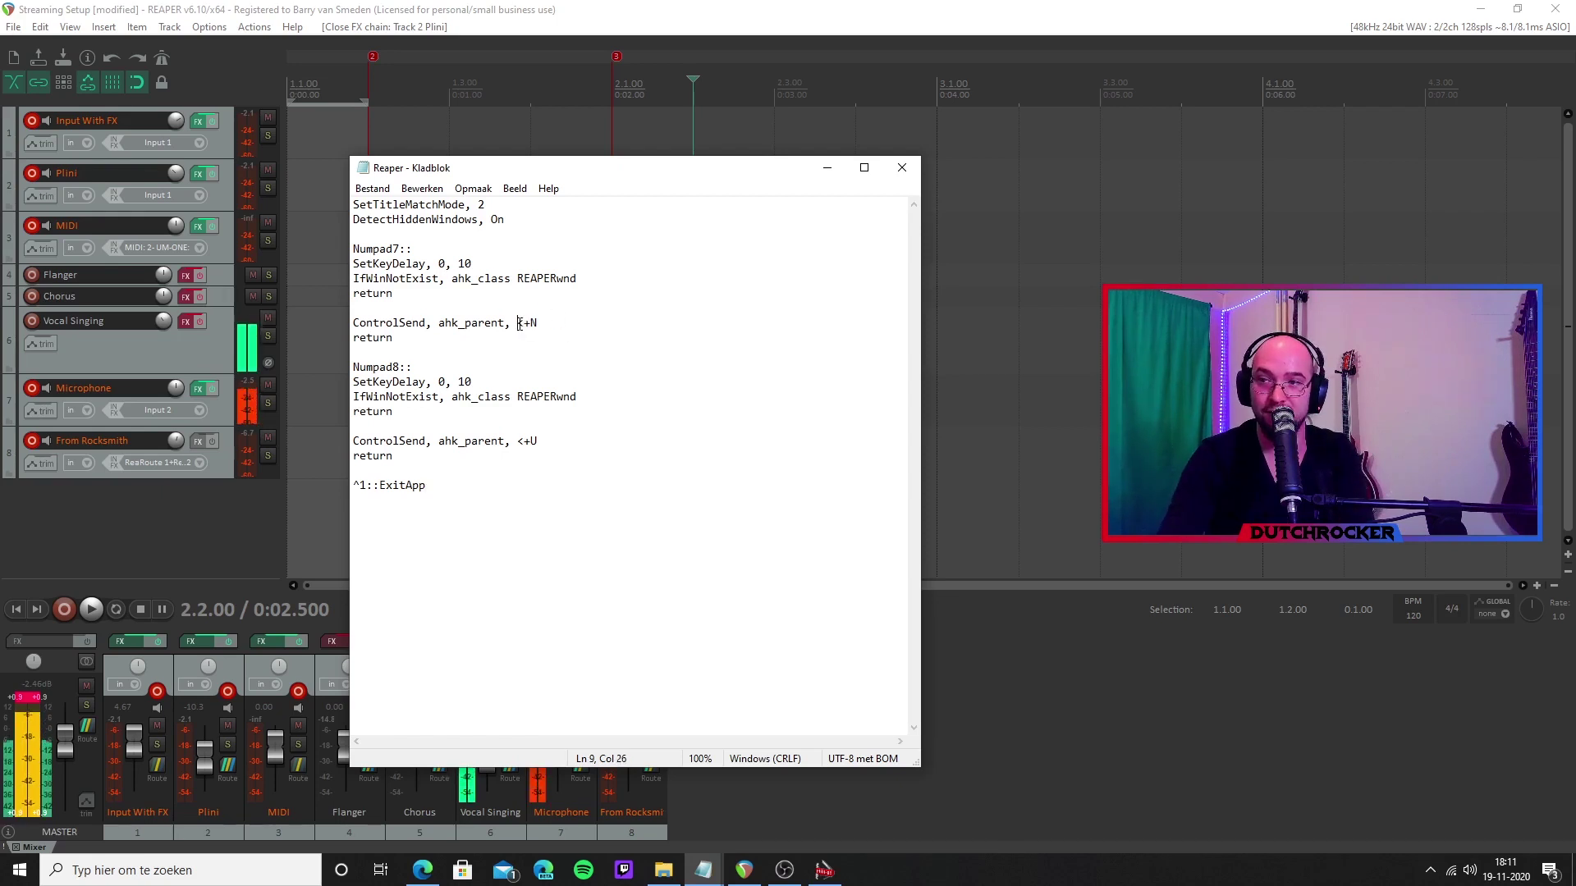
pyautogui.doubleClick(526, 321)
pyautogui.click(1143, 749)
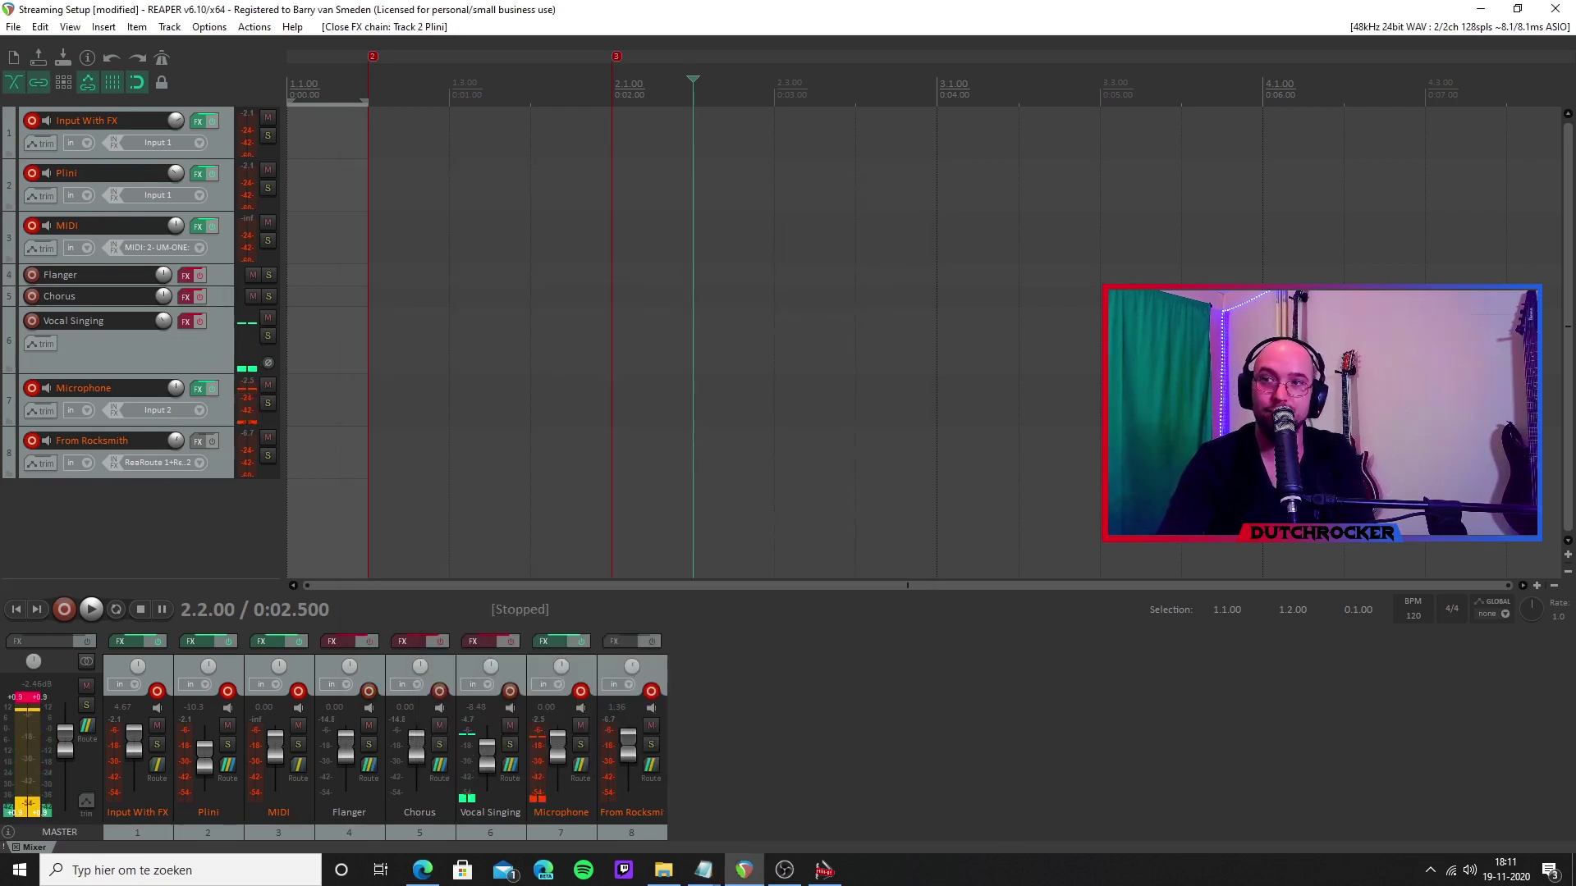
# Filter the action list for 'toggle fx' and confirm track 04's FX bypass uses Shift+N.
pyautogui.click(254, 26)
pyautogui.click(256, 46)
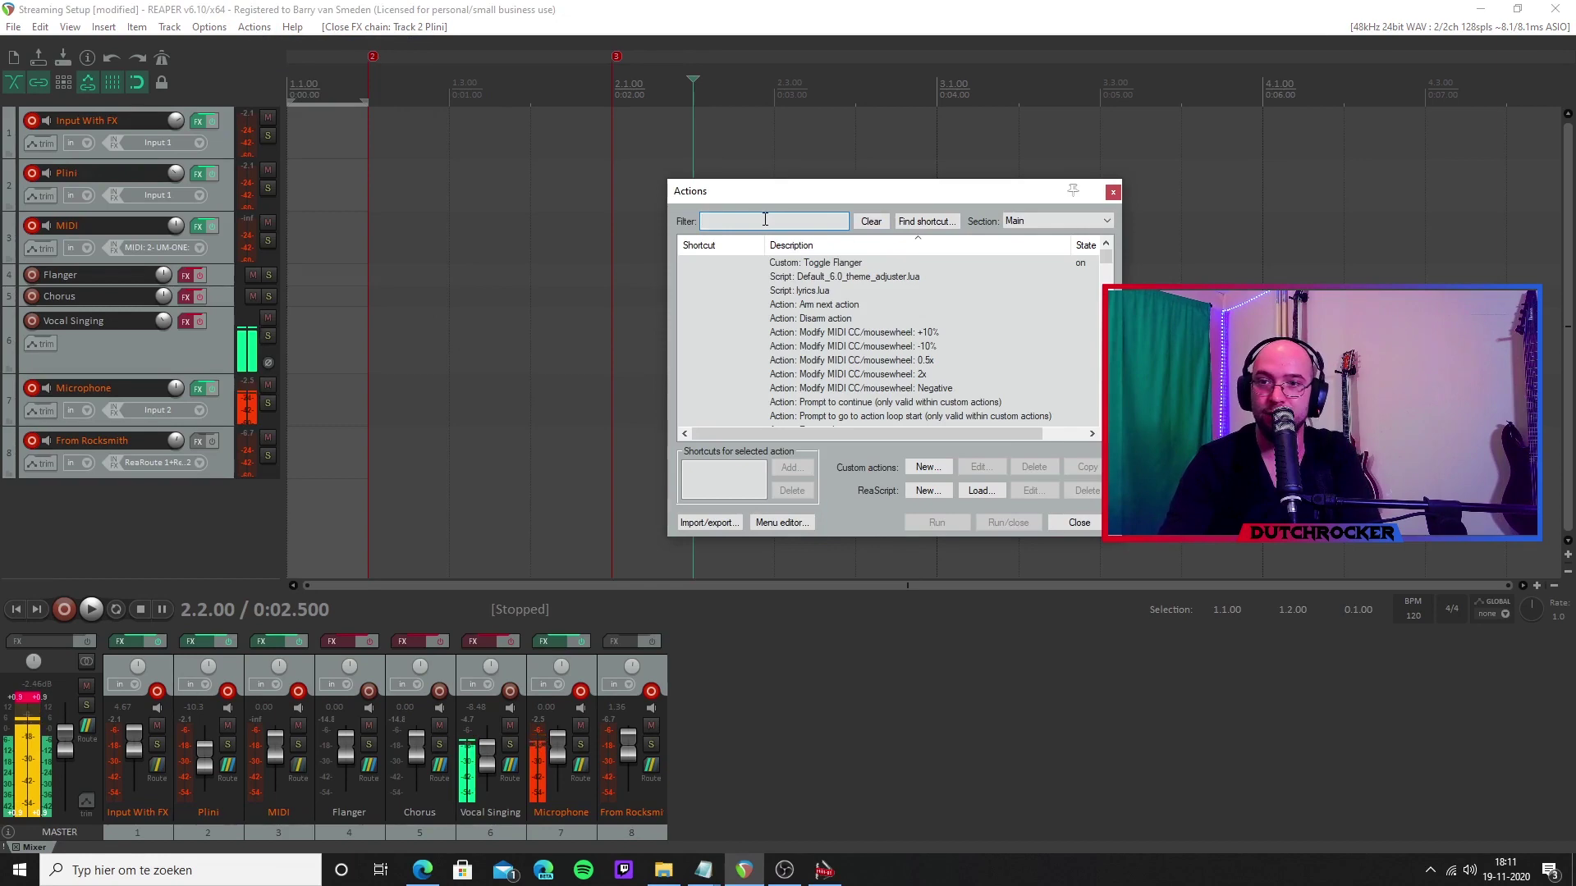
pyautogui.write('t')
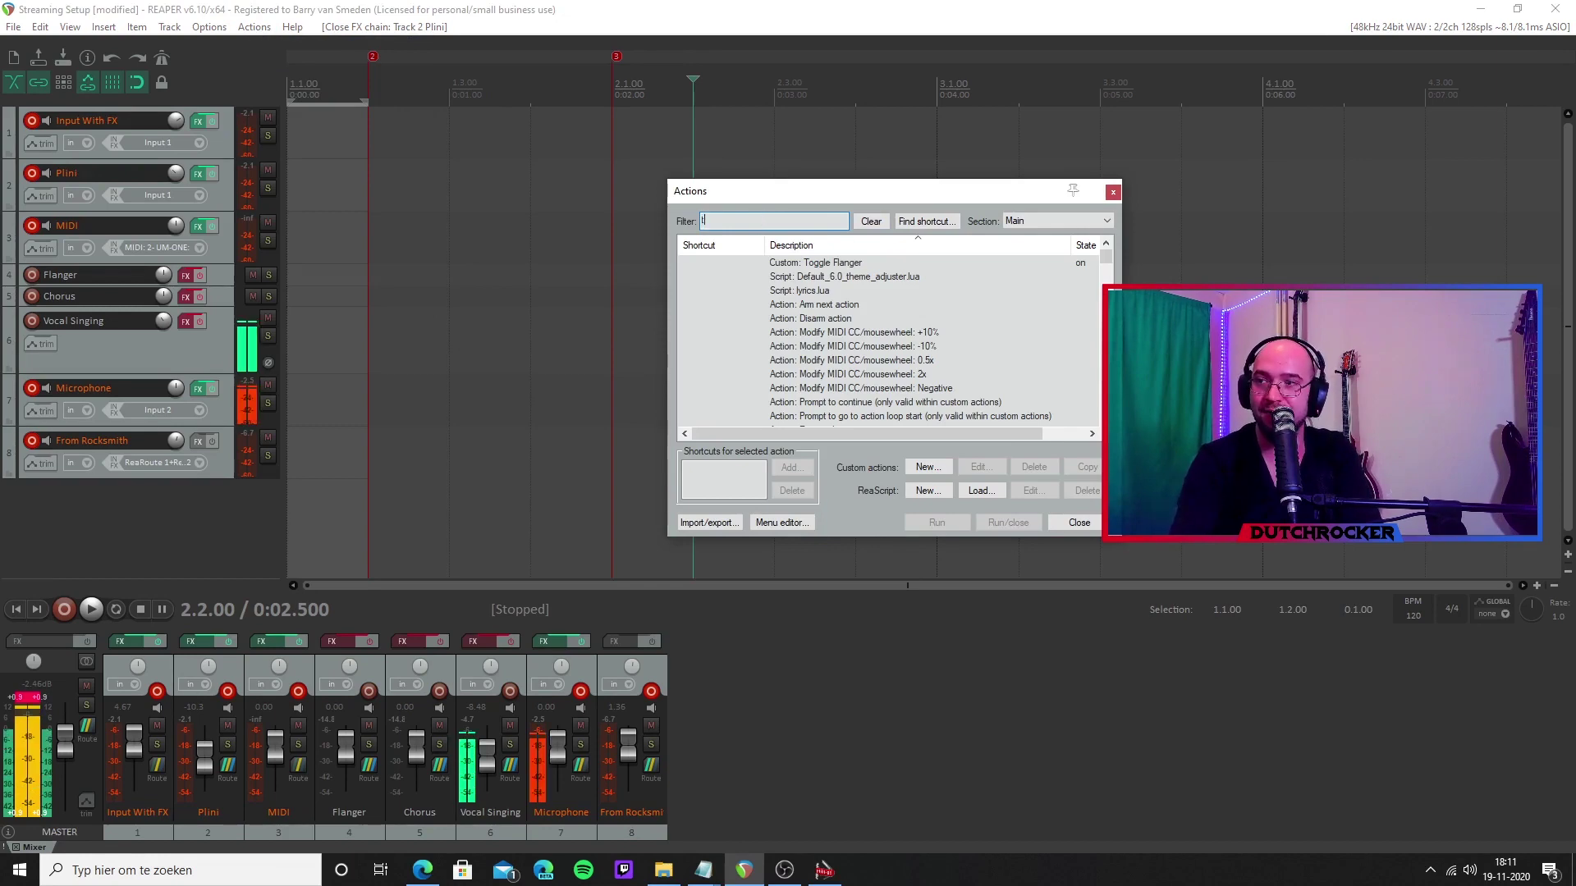
pyautogui.write('oggl')
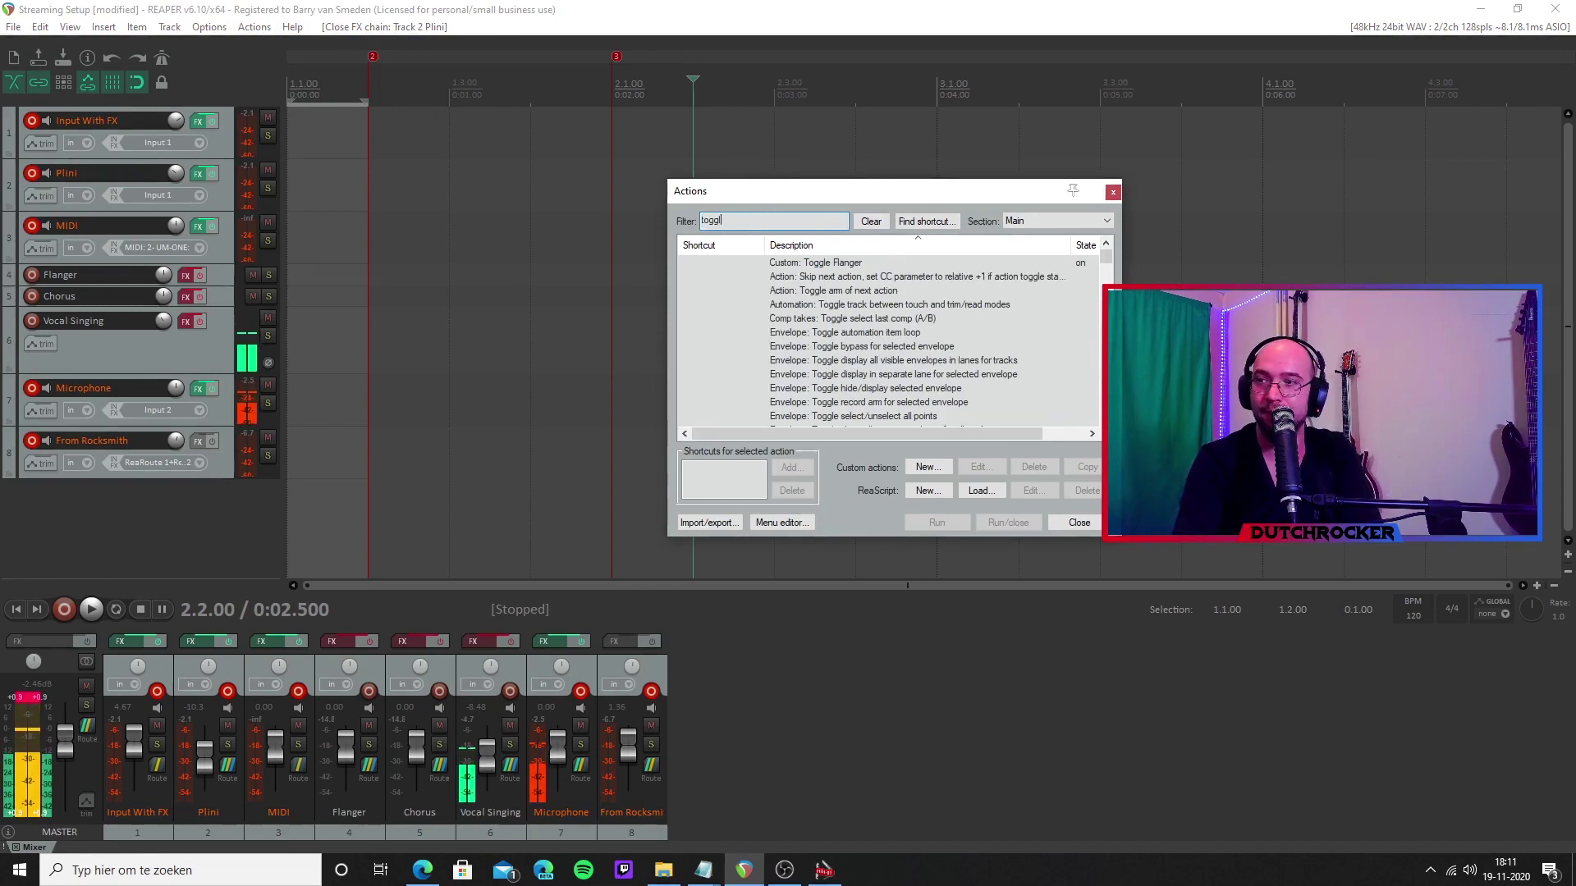
pyautogui.write('e ')
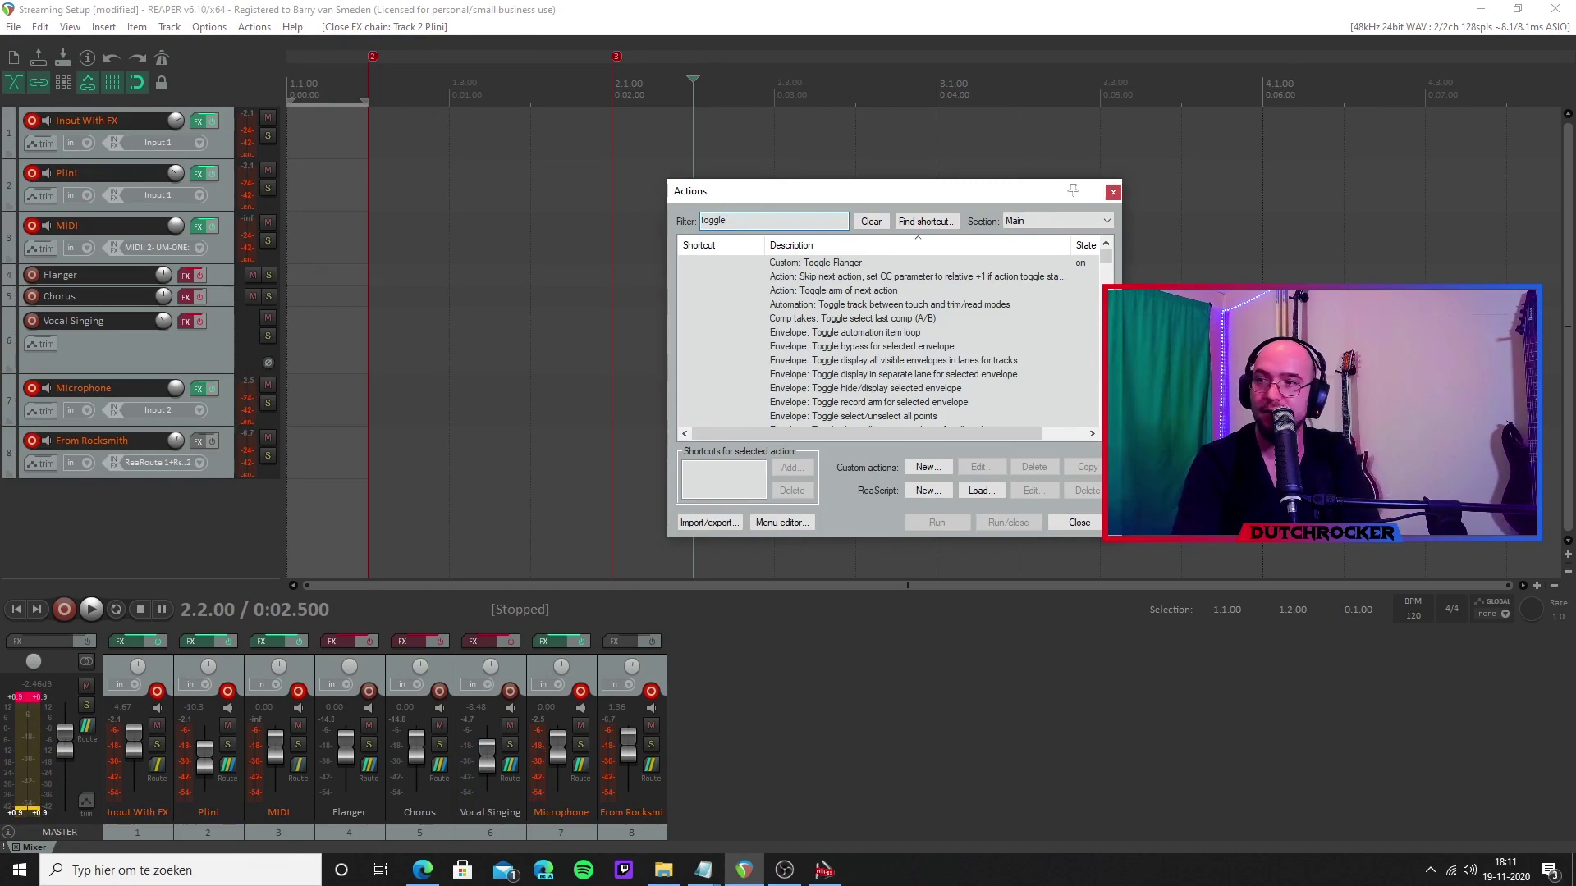
pyautogui.write('fx')
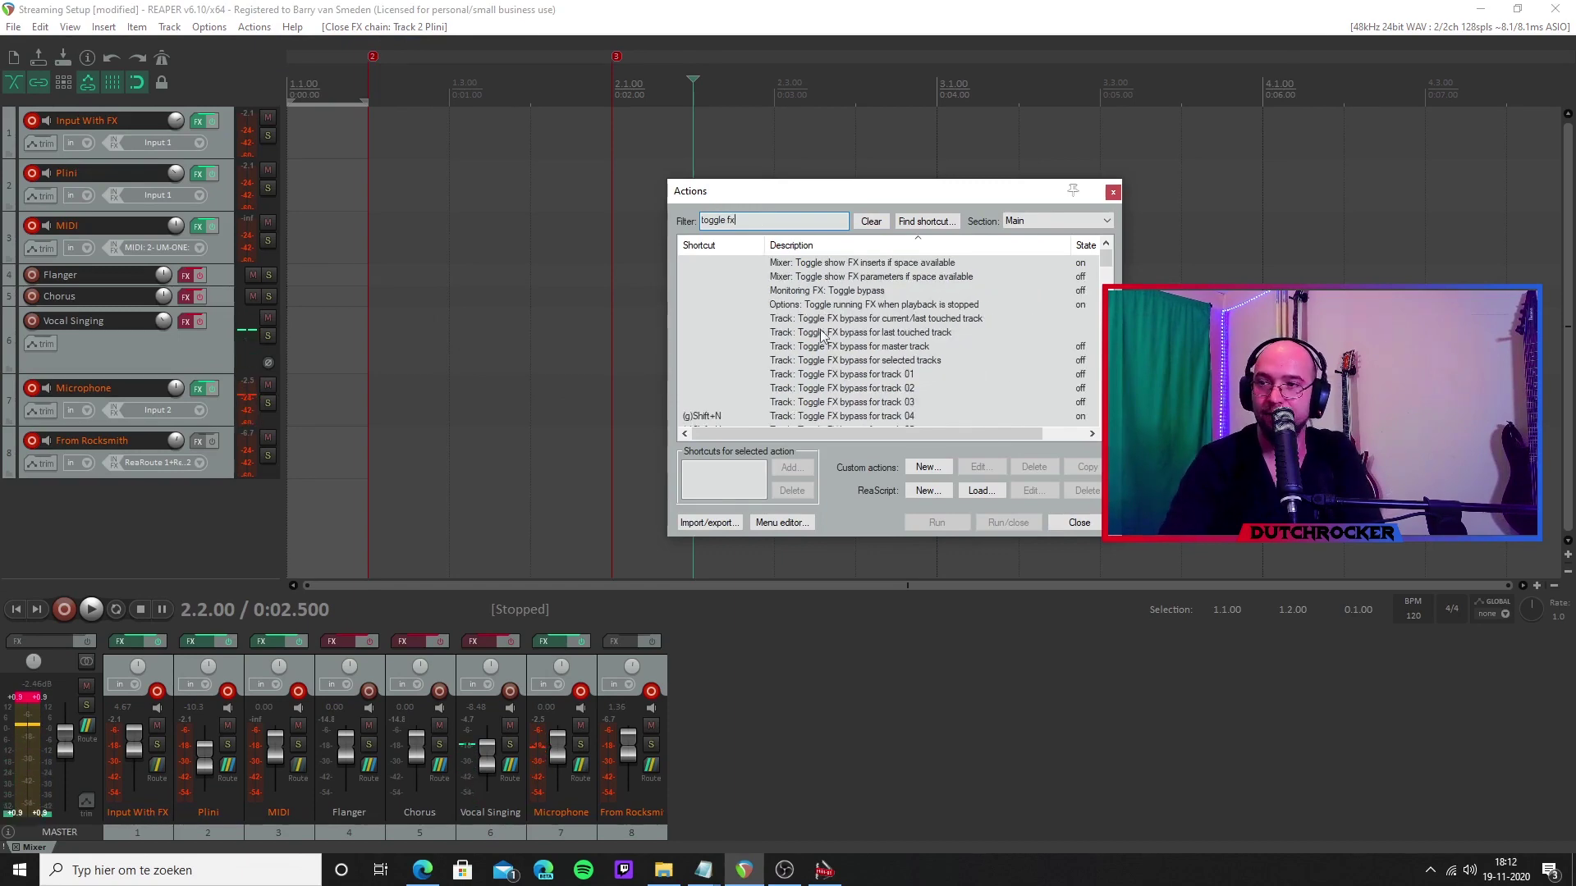
pyautogui.click(702, 416)
pyautogui.scroll(-3, 702, 416)
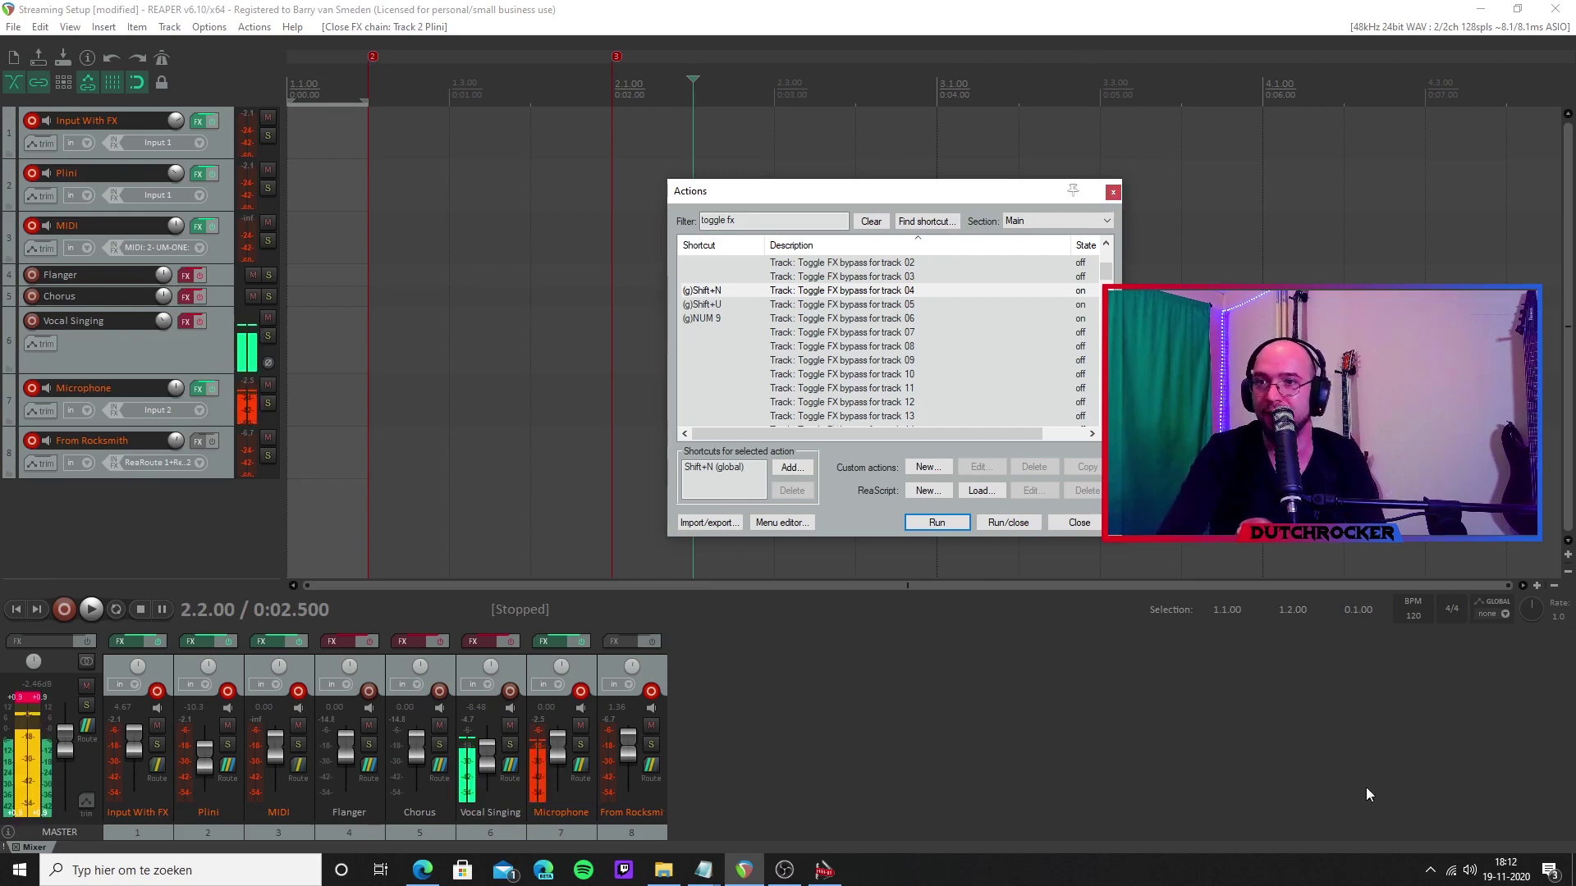
pyautogui.click(1113, 193)
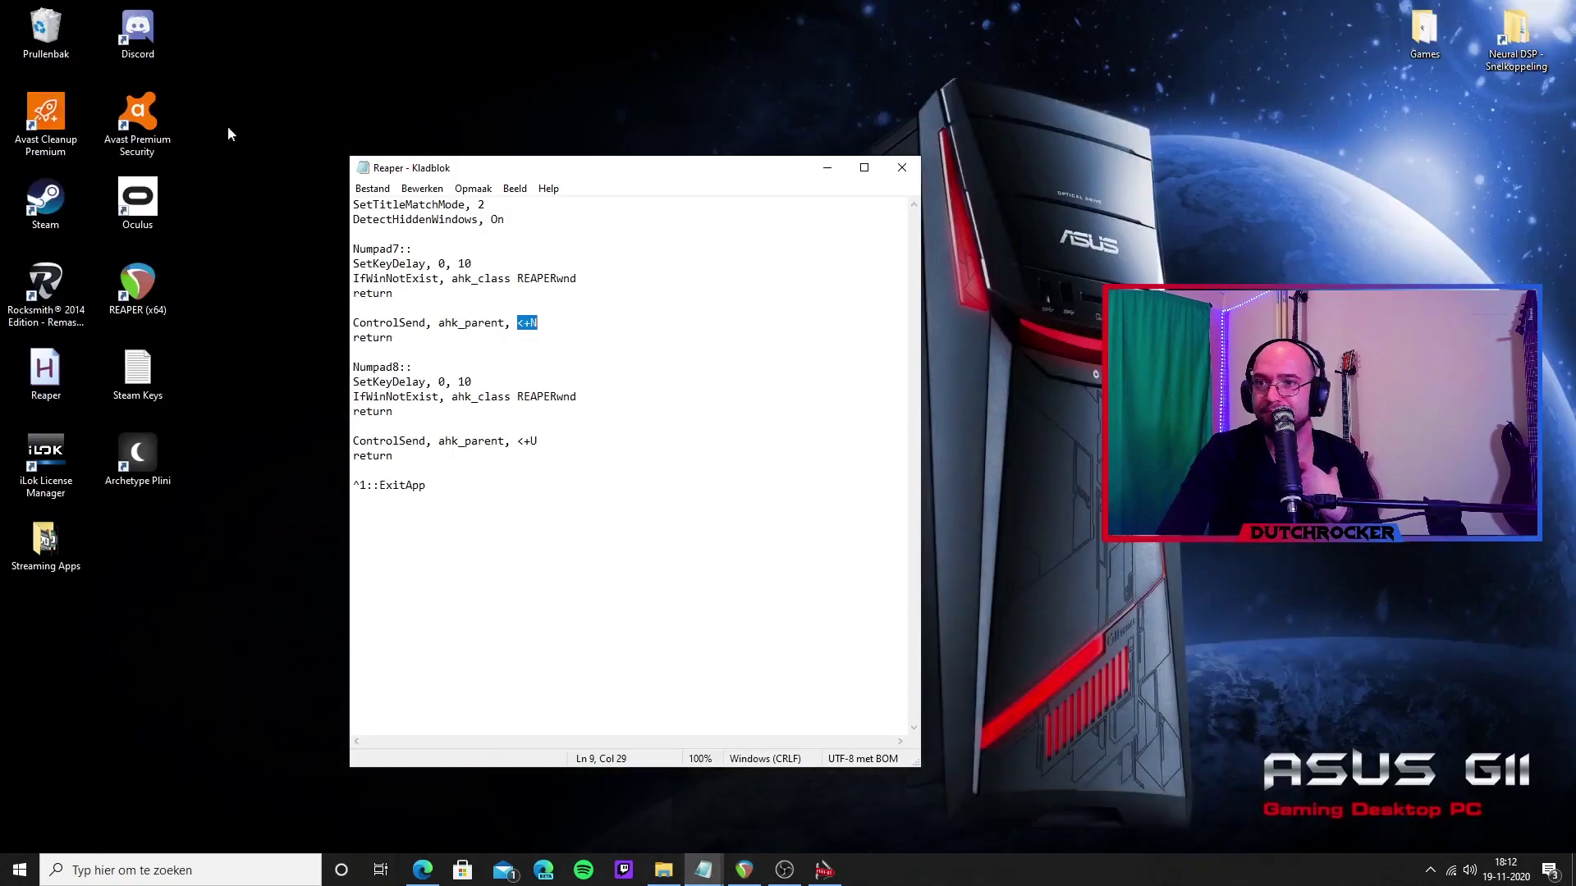
# Run the Reaper .ahk script, minimize Notepad, and fire its hotkey to toggle the Flanger track's FX.
pyautogui.doubleClick(48, 379)
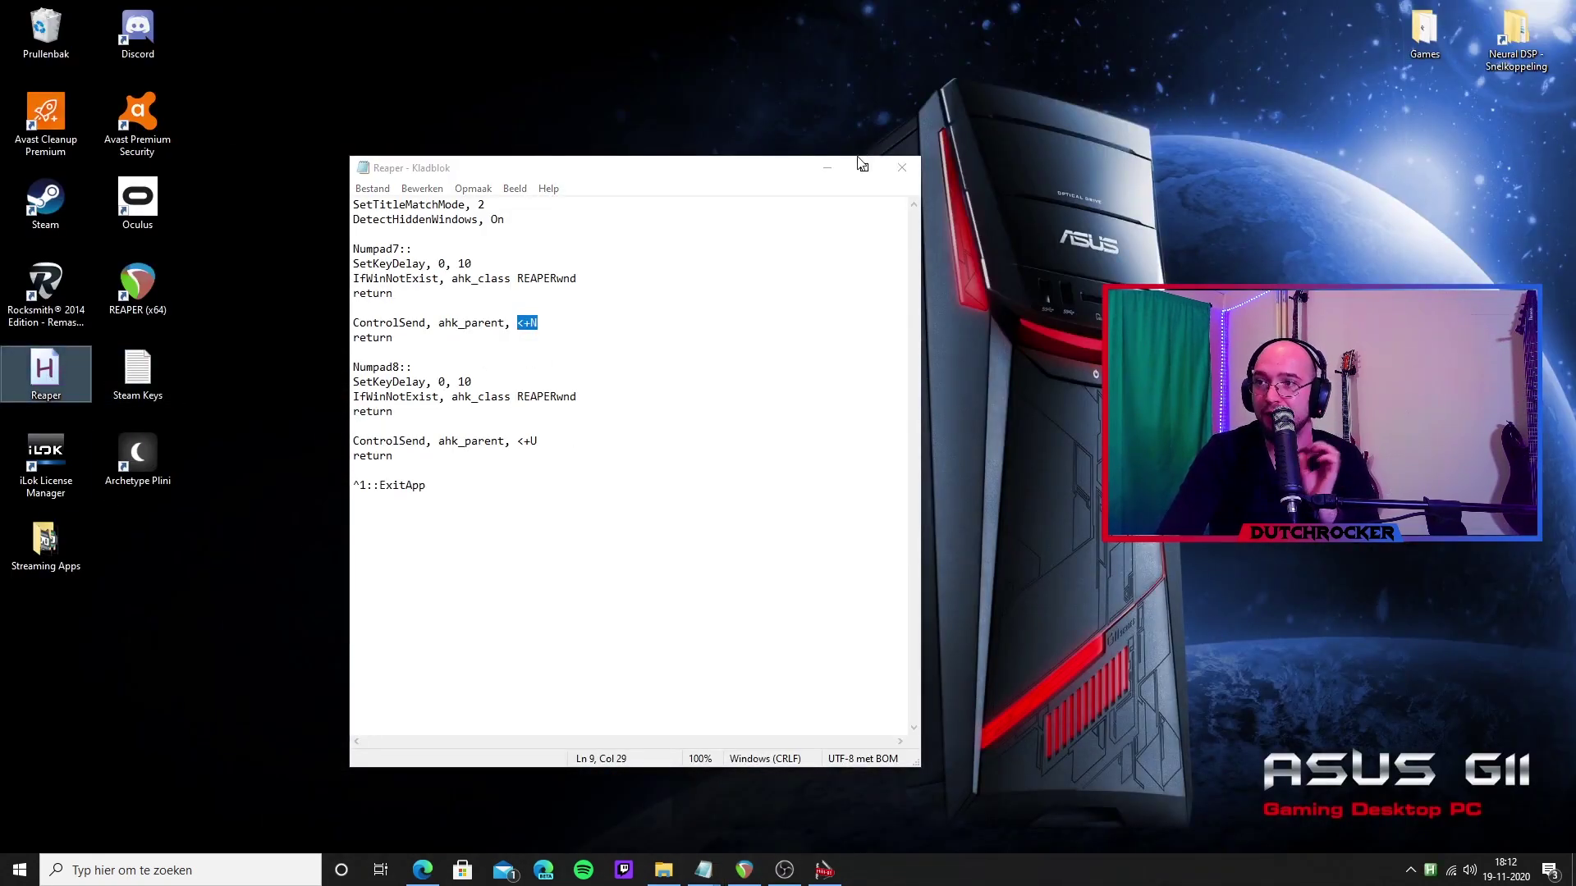
pyautogui.click(829, 172)
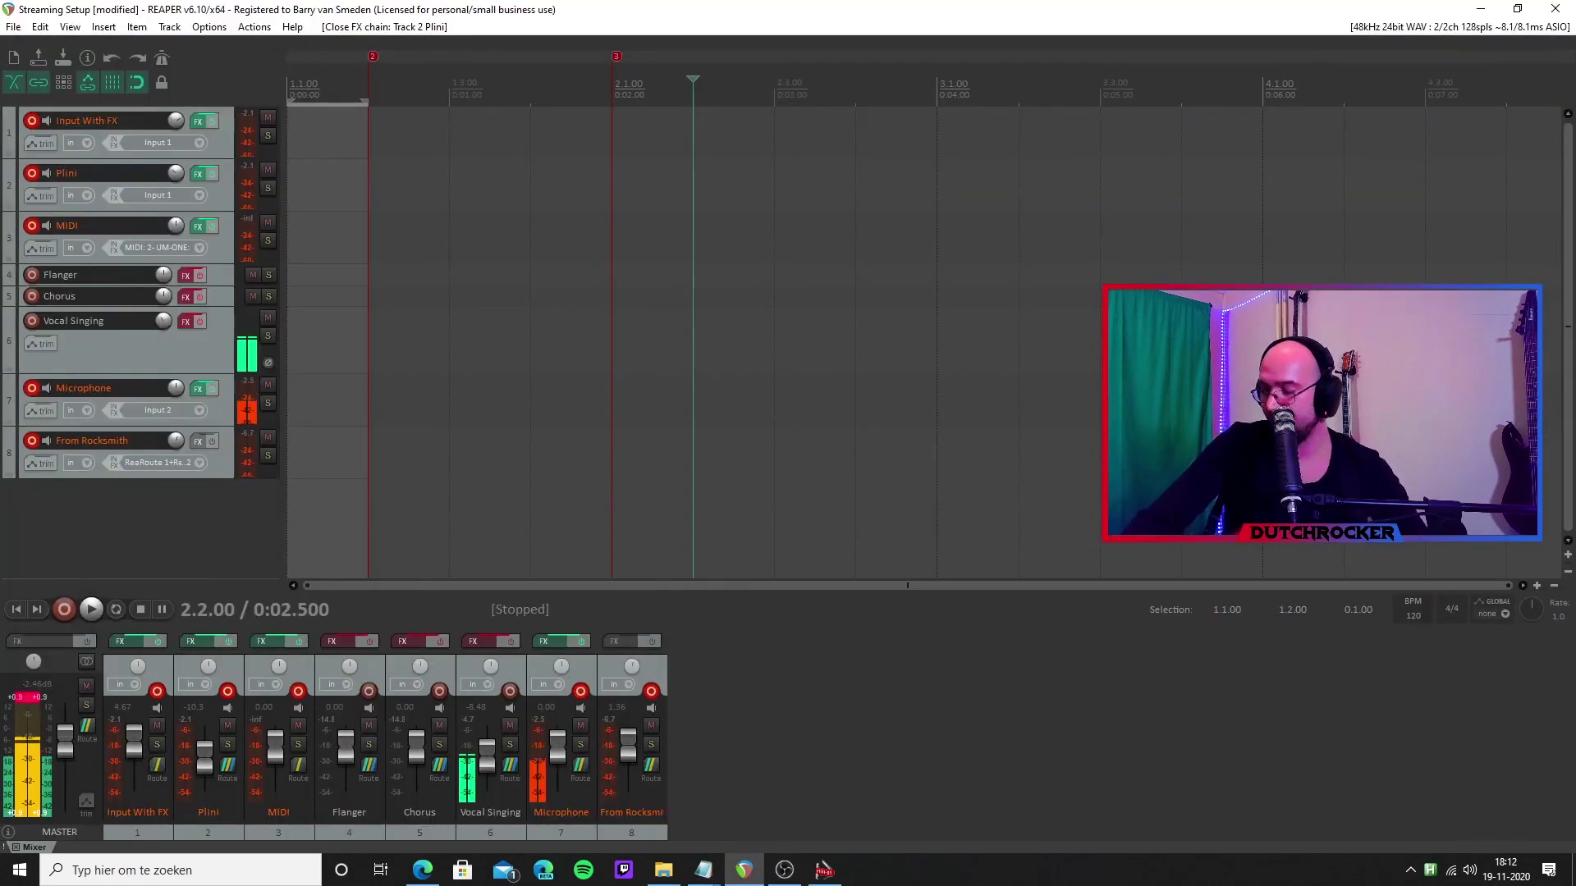
pyautogui.press('F1')
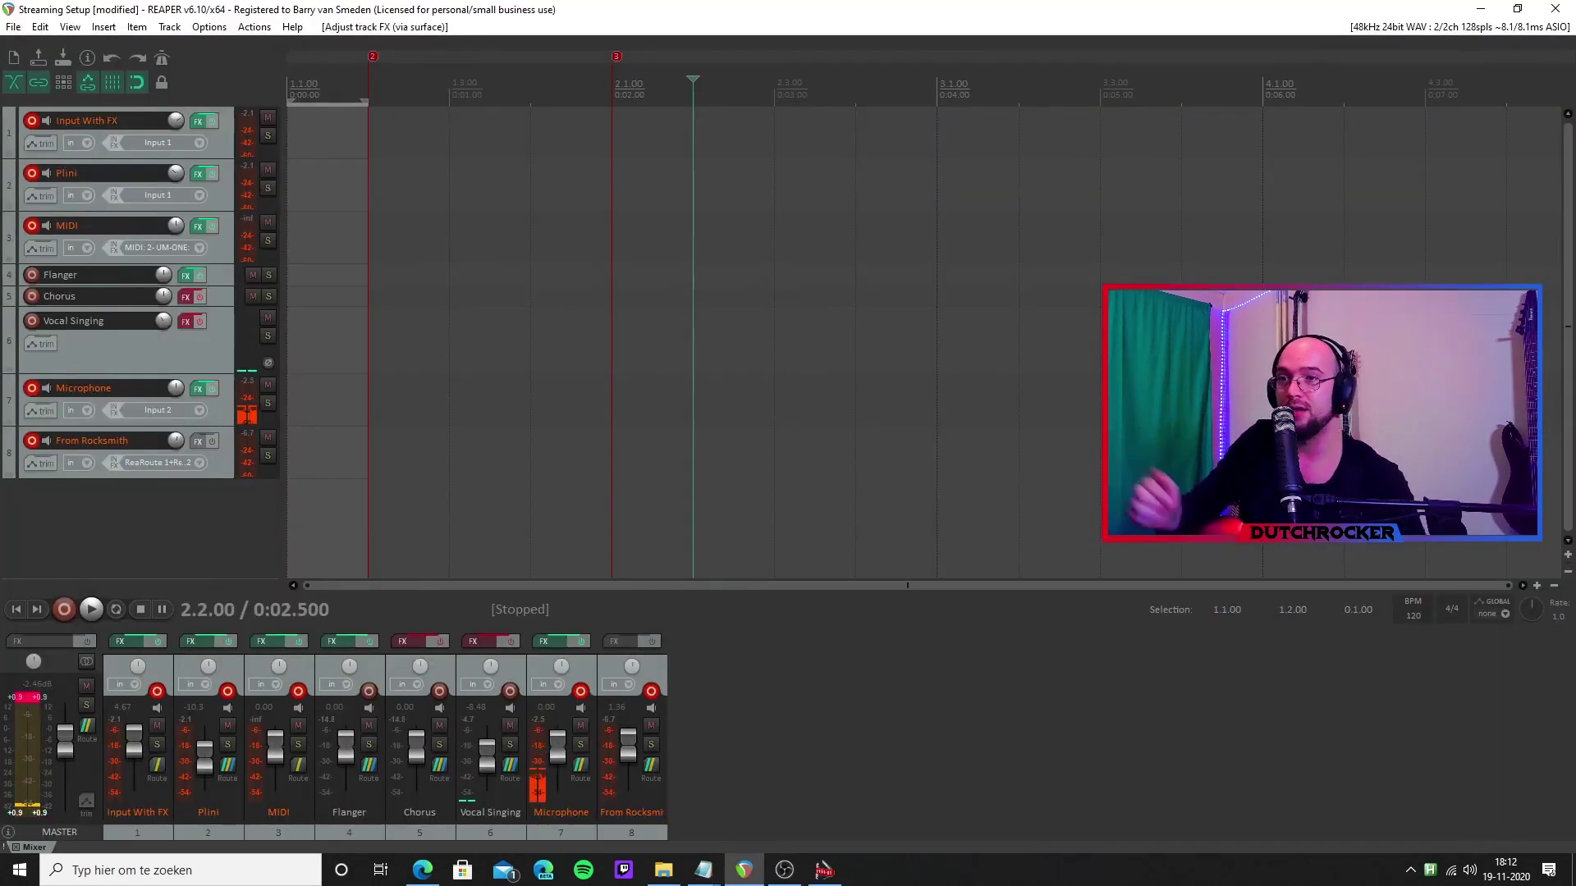